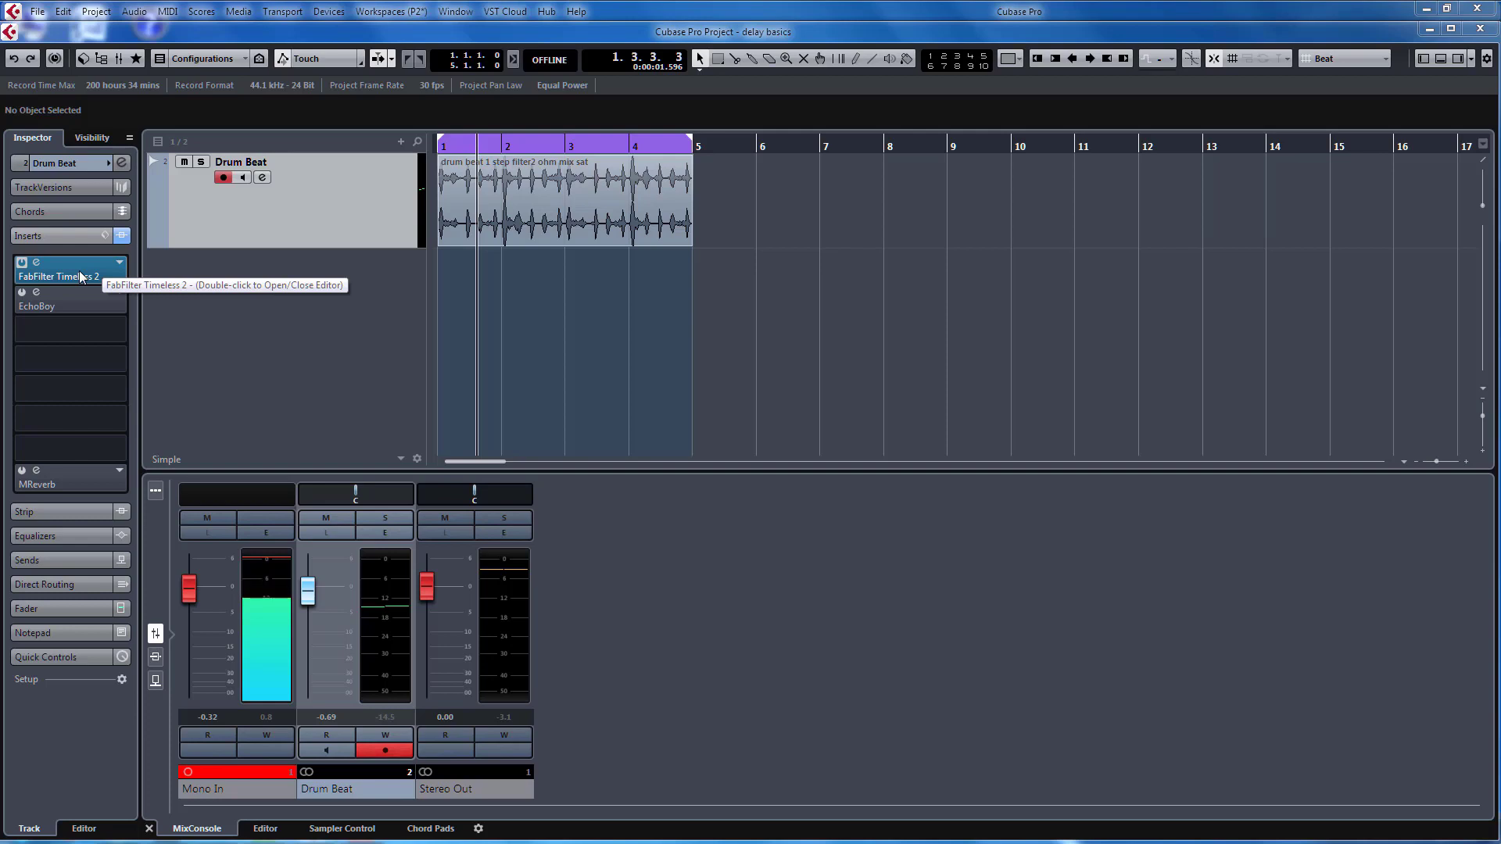
Preview the Timeless 2 editor, then open EchoBoy on insert 2 and toggle its Tweak panel.
{"action": "double_click", "coordinate": [81, 277]}
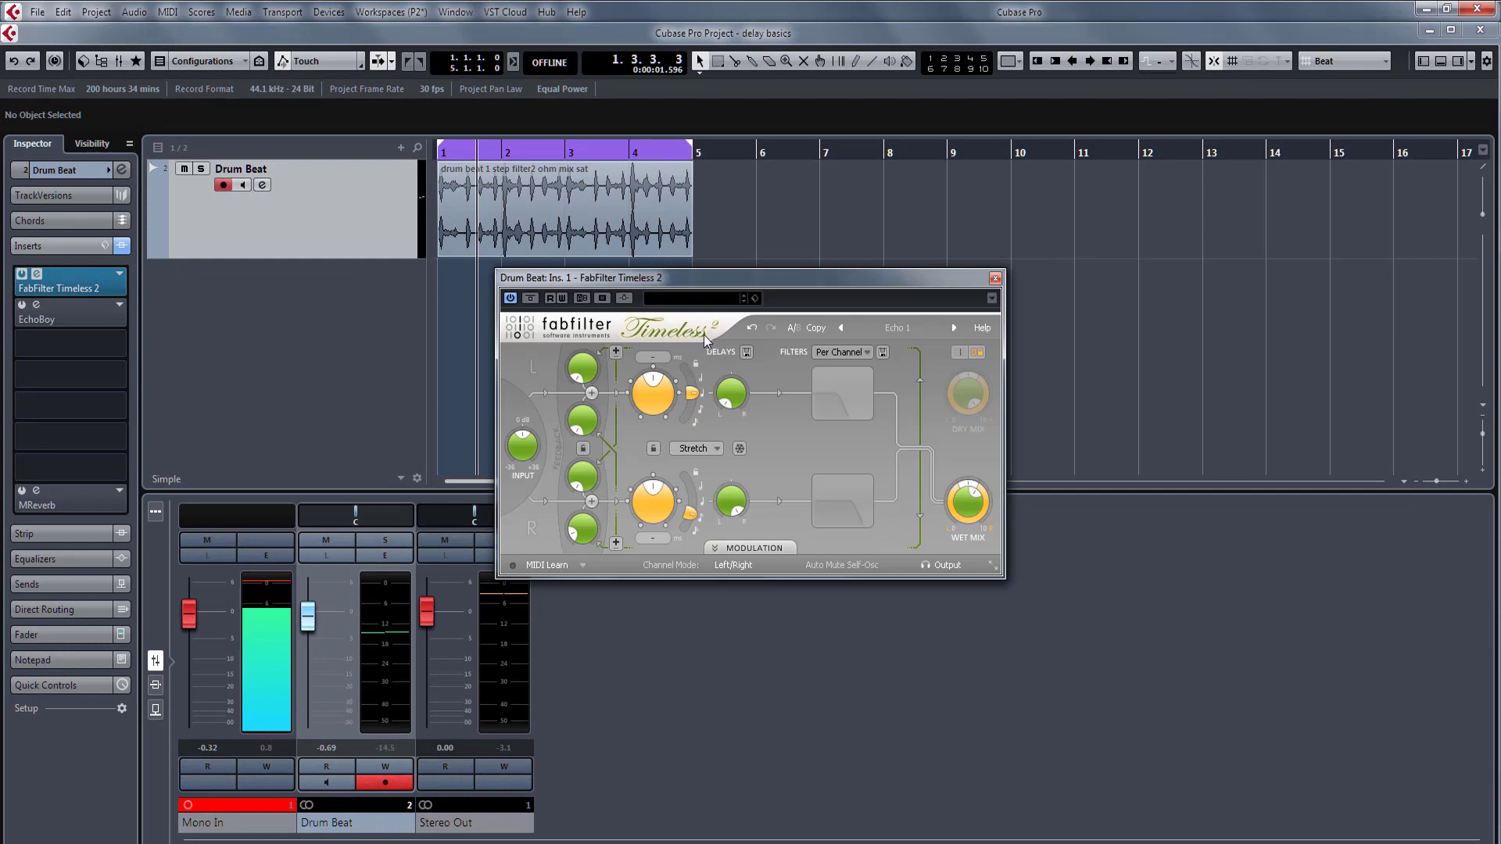
{"action": "left_click", "coordinate": [995, 279]}
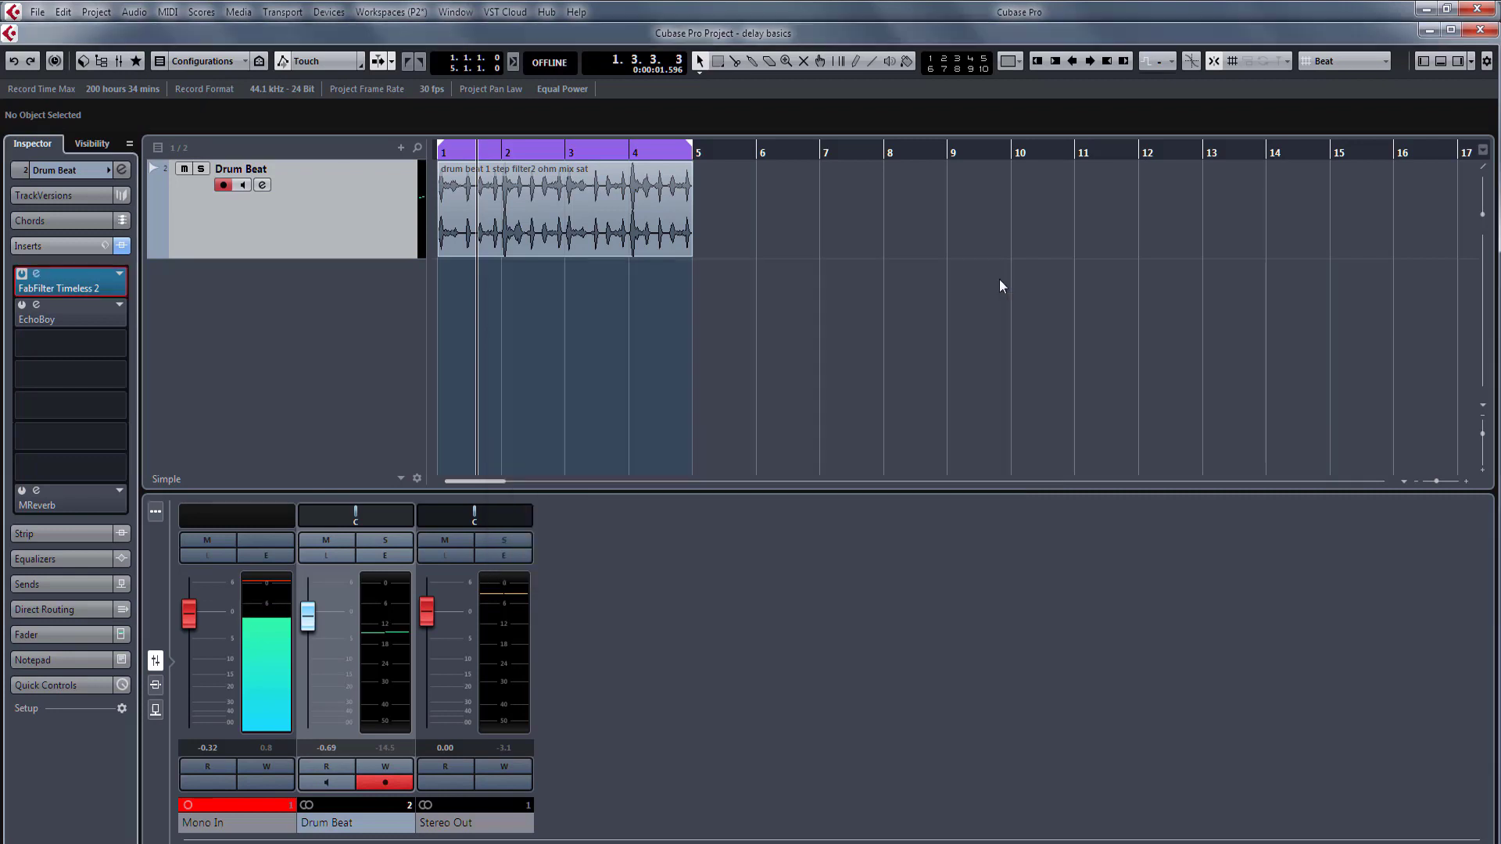
{"action": "left_click", "coordinate": [21, 305]}
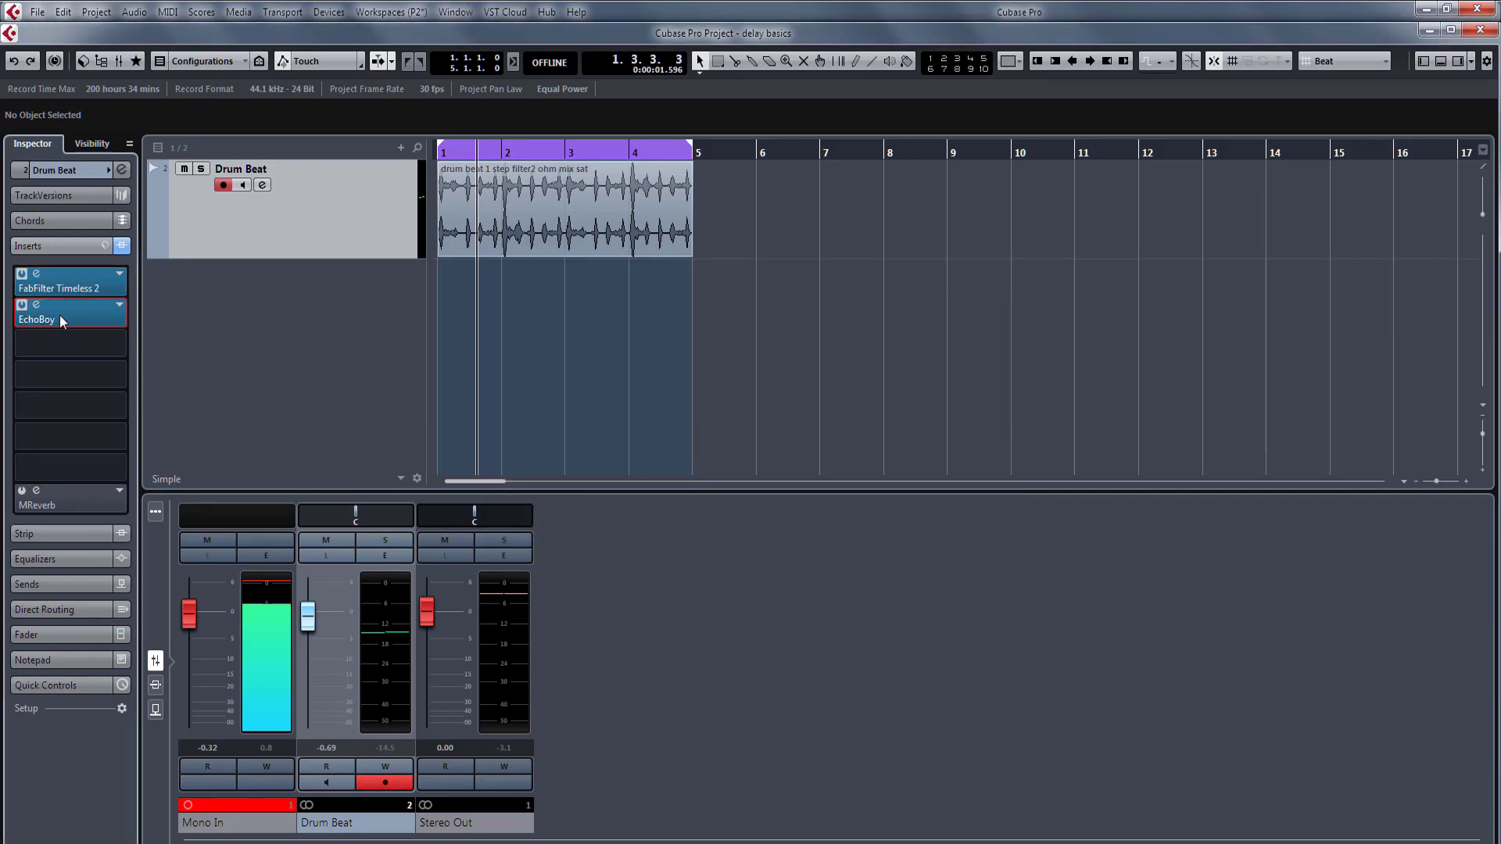
{"action": "left_click", "coordinate": [60, 316]}
{"action": "left_click", "coordinate": [800, 329]}
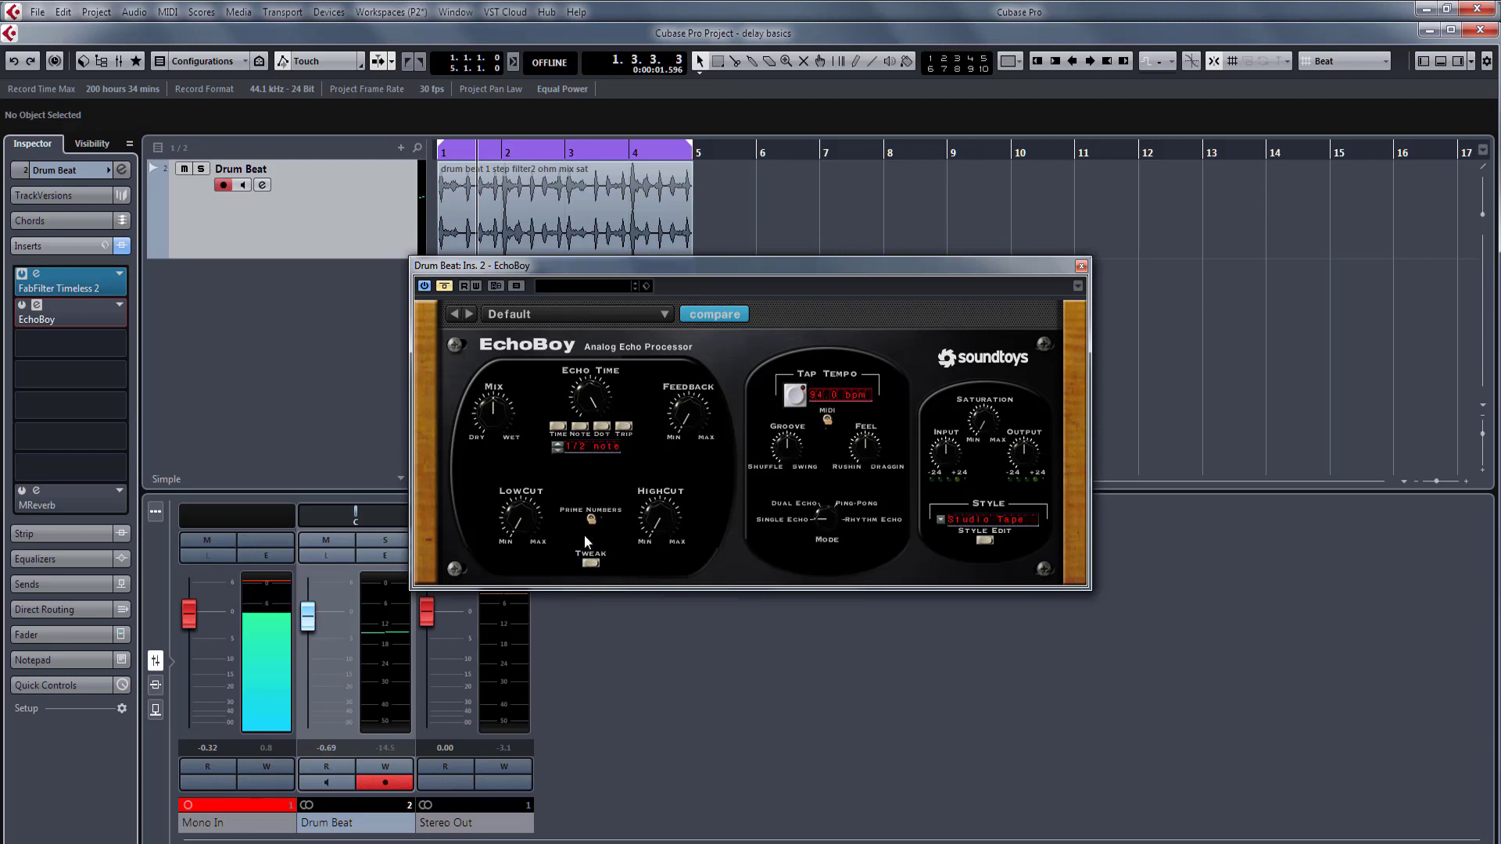
{"action": "left_click", "coordinate": [591, 562]}
{"action": "left_click", "coordinate": [591, 562]}
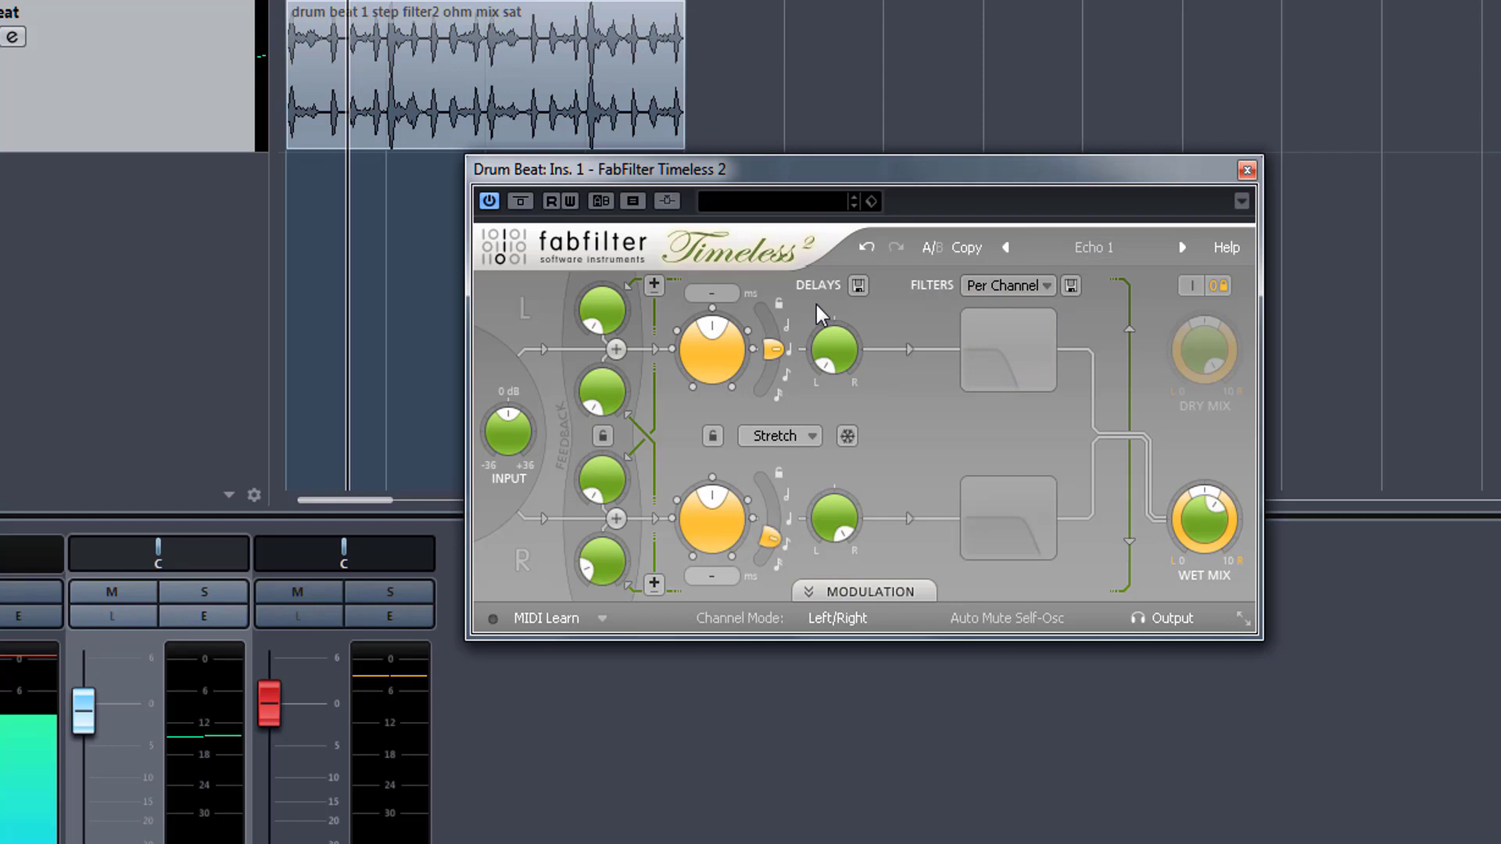
Load the Mono 350 delay preset, giving Tape delays of 345.4 ms left and 348.8 ms right.
{"action": "left_click", "coordinate": [859, 286]}
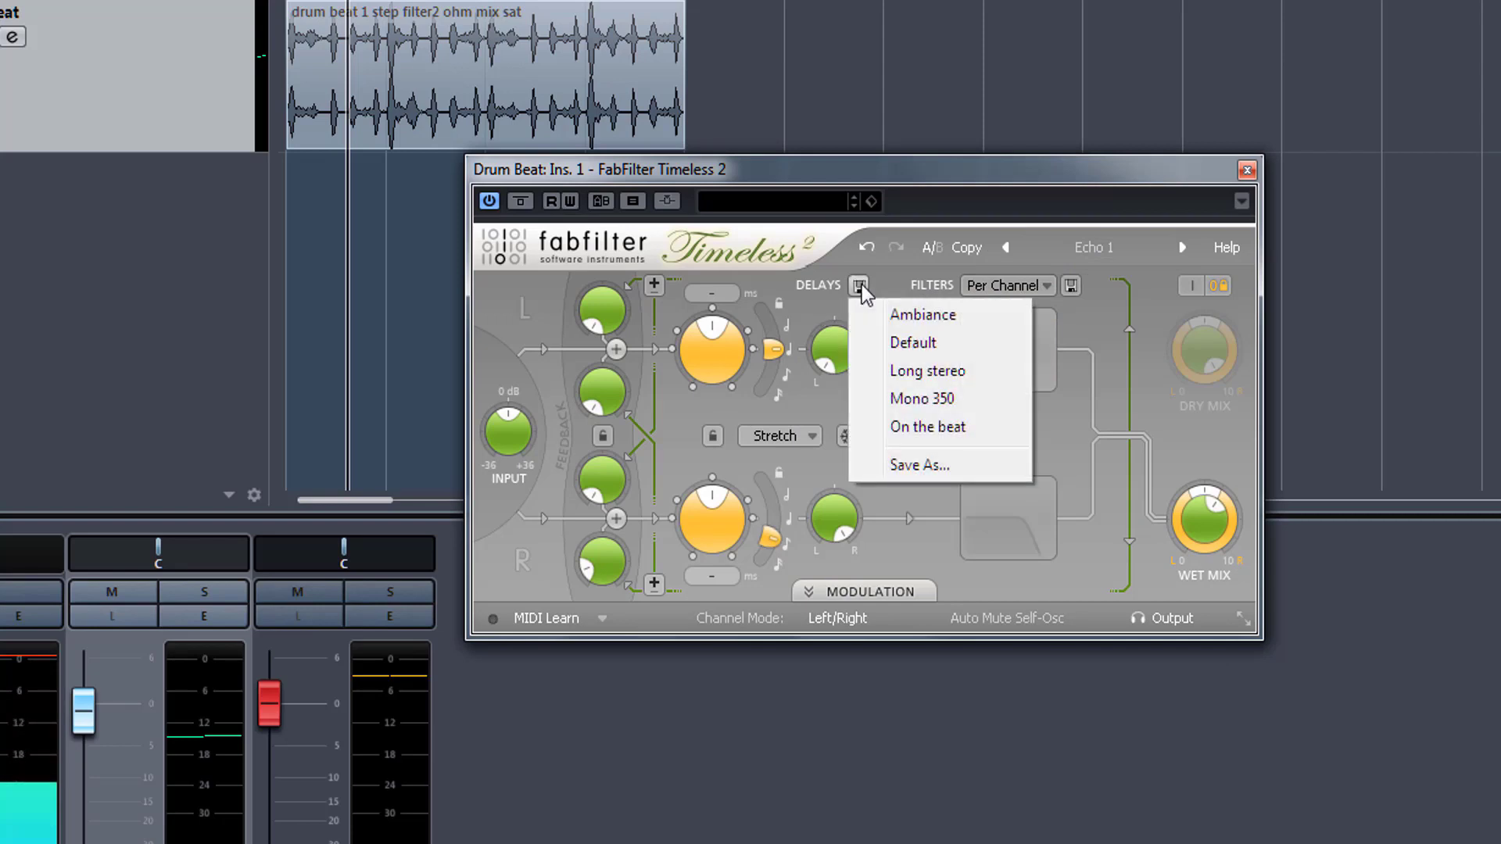
{"action": "left_click", "coordinate": [913, 398]}
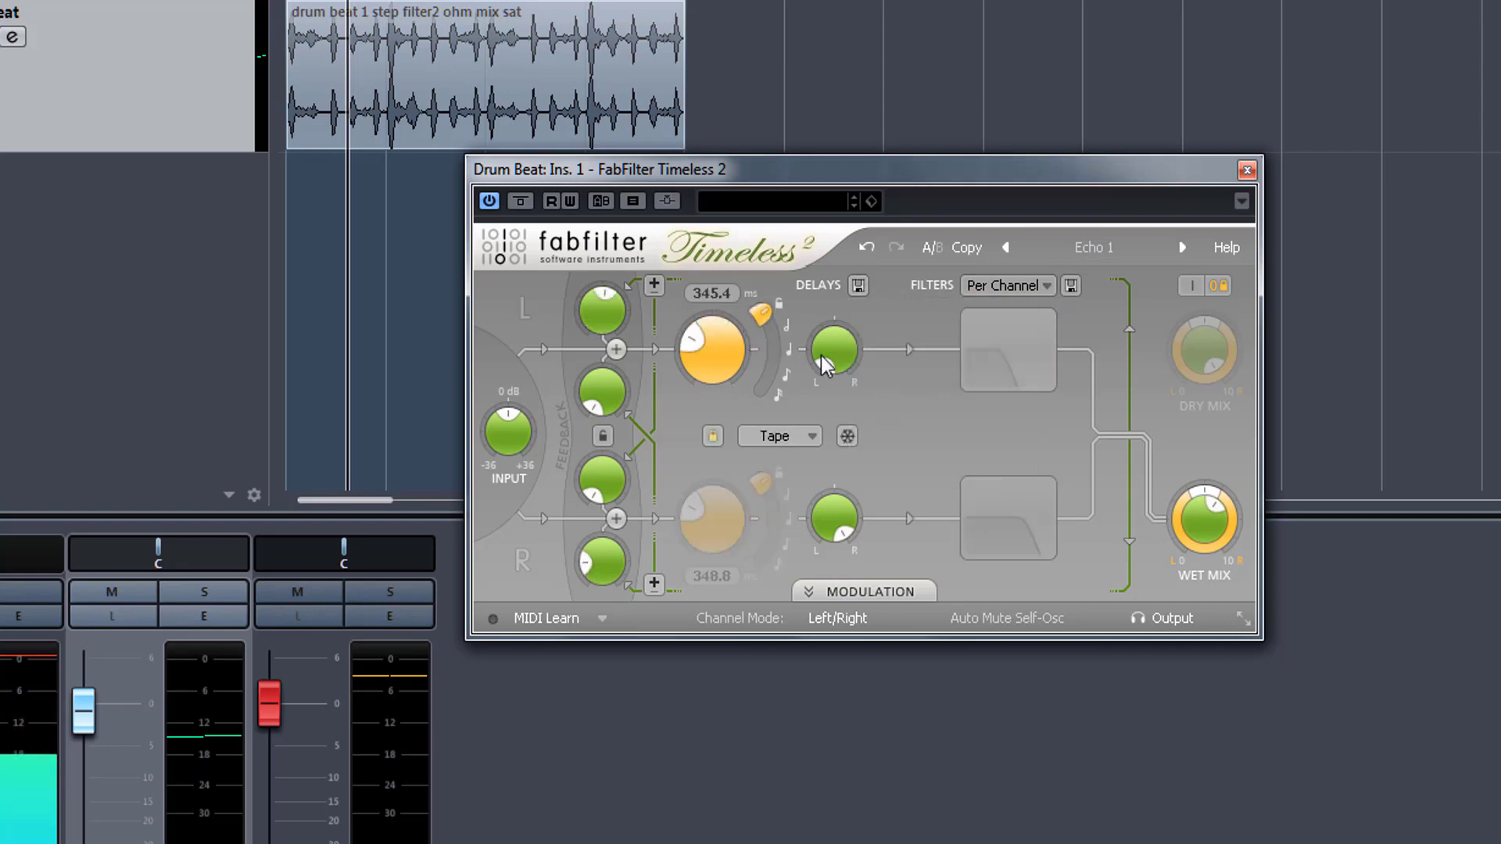
{"action": "mouse_move", "coordinate": [506, 432]}
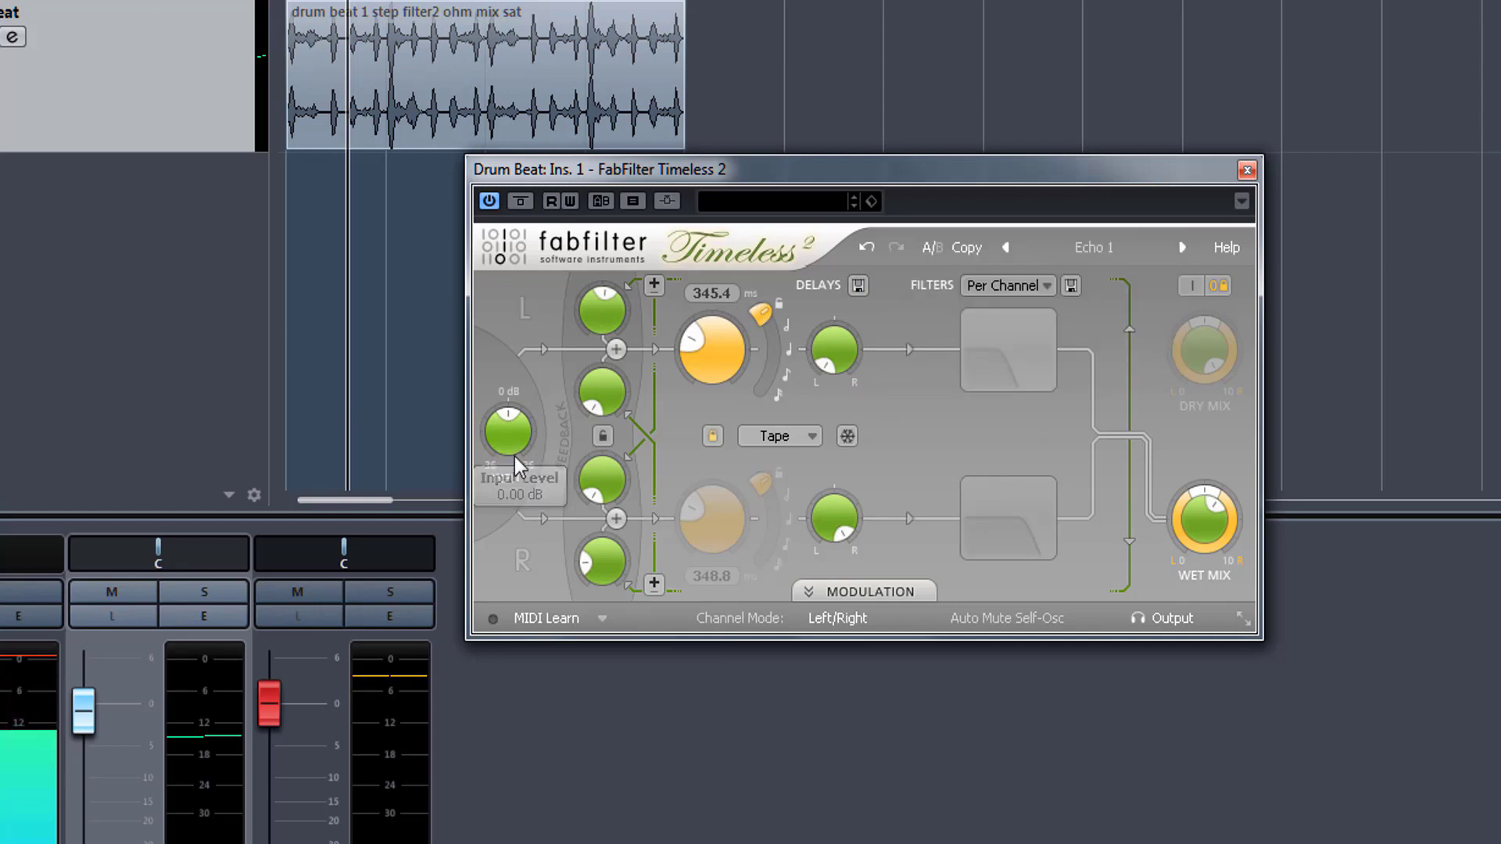
Raise the Timeless 2 wet level to 0 dB with the dry signal off.
{"action": "left_click", "coordinate": [1188, 283]}
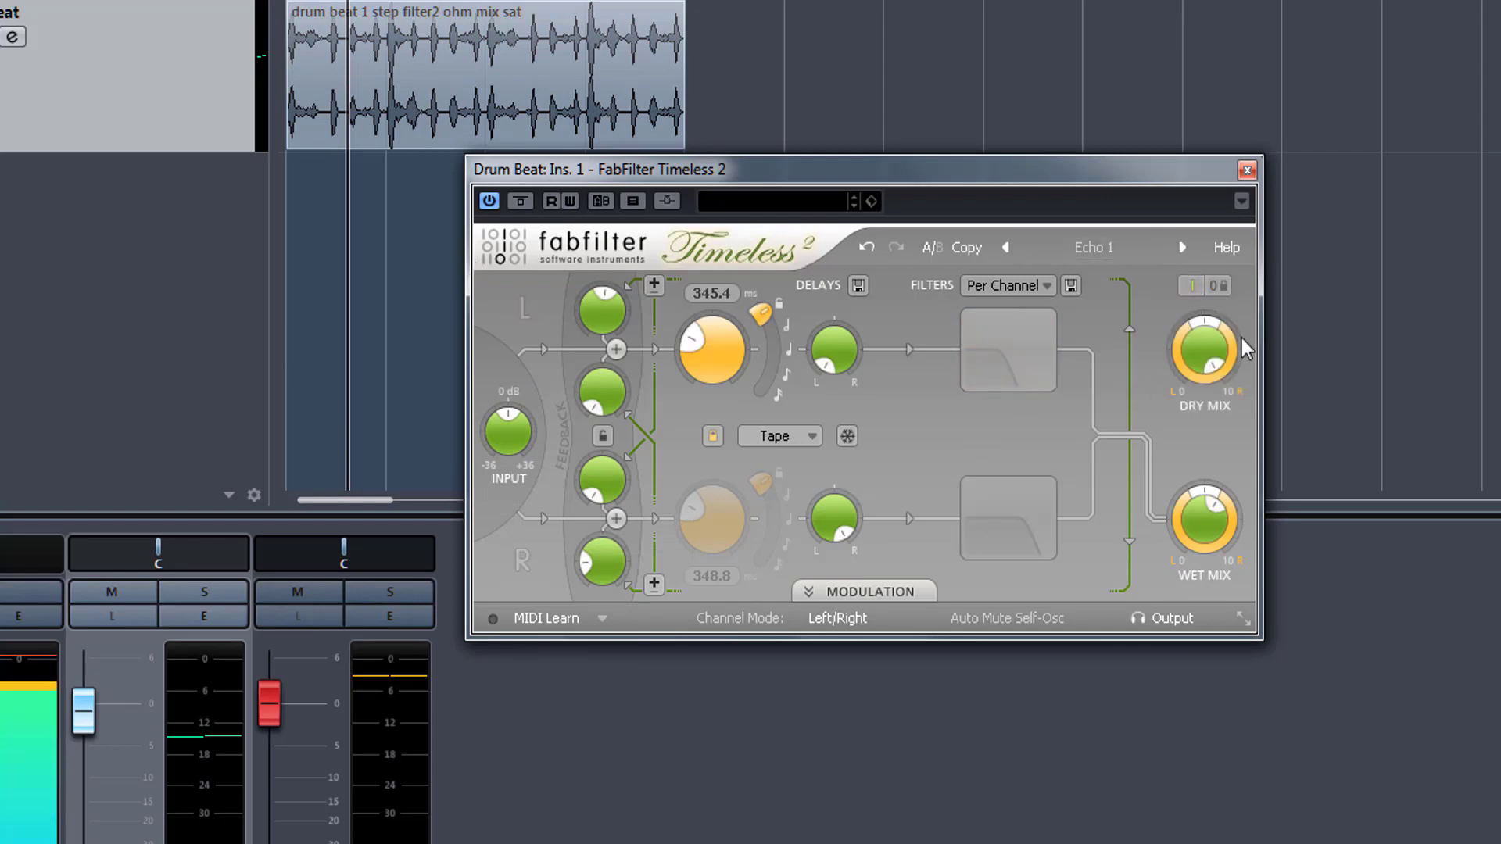
{"action": "mouse_move", "coordinate": [1212, 514]}
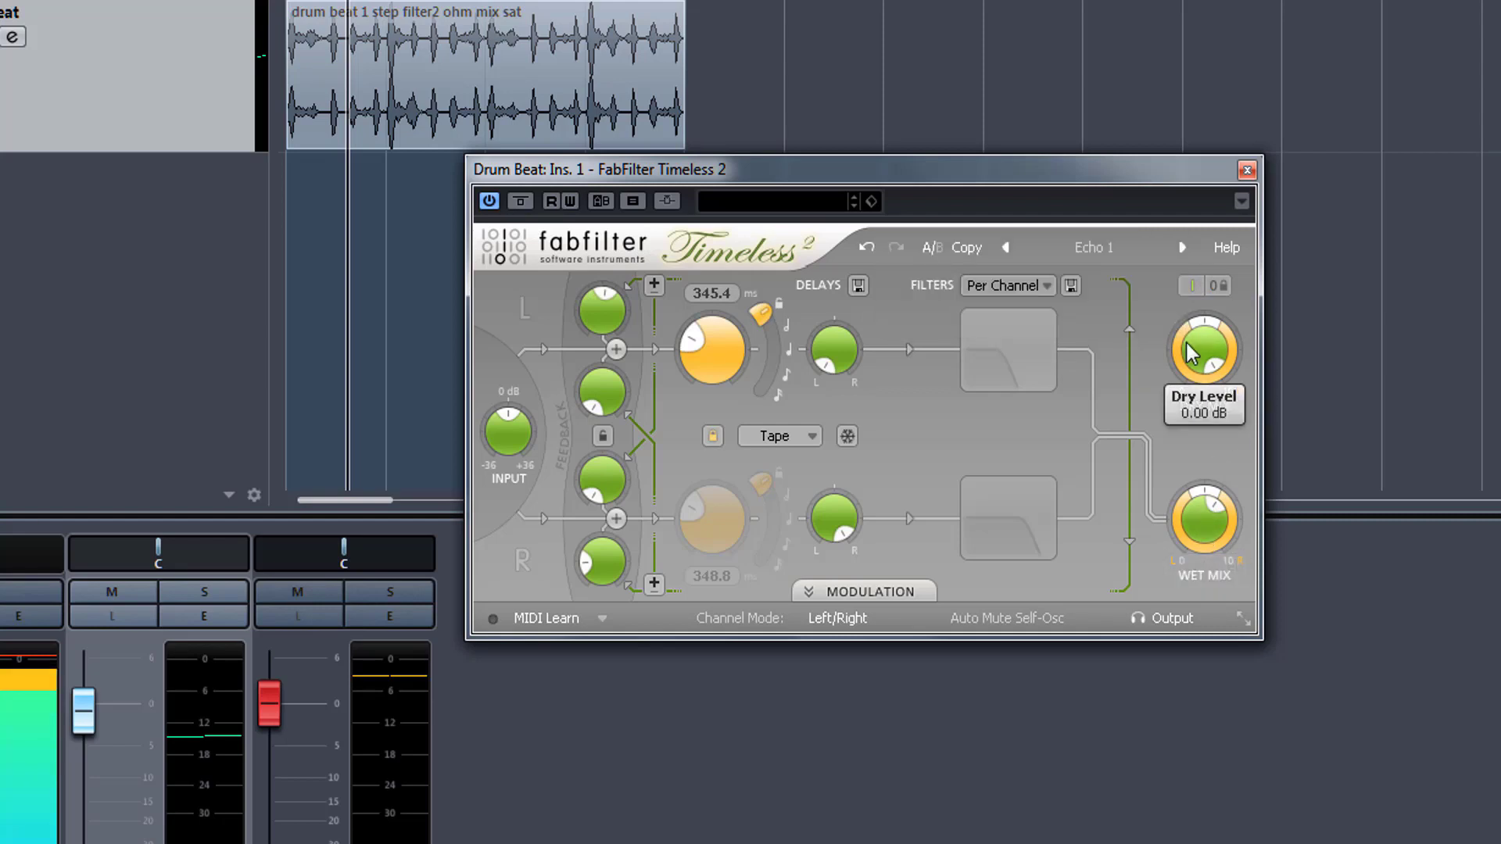
{"action": "left_click", "coordinate": [1217, 287]}
{"action": "mouse_move", "coordinate": [1198, 529]}
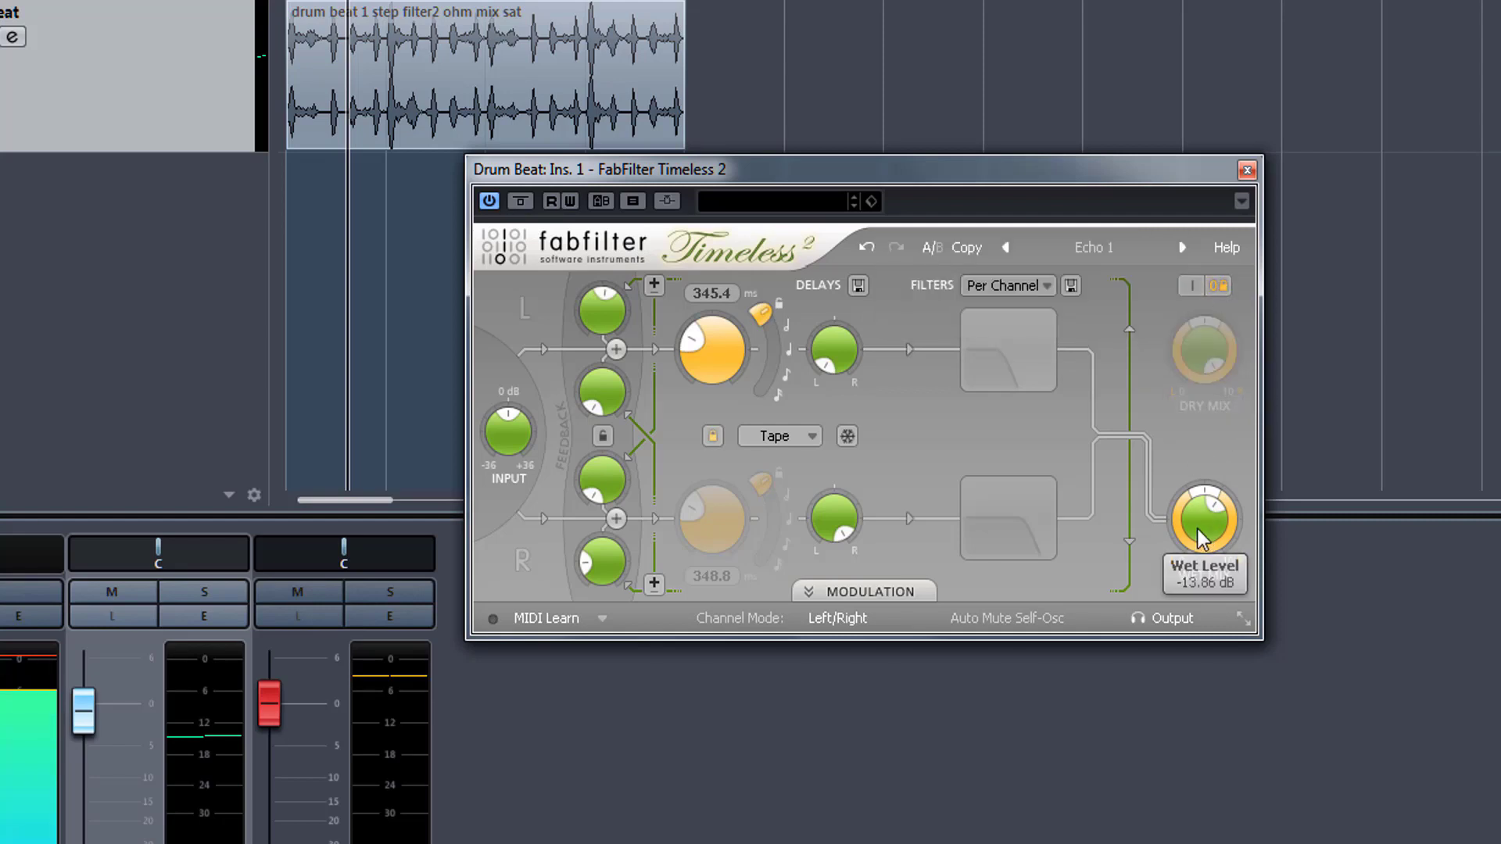
{"action": "left_click_drag", "start_coordinate": [1199, 529], "coordinate": [1227, 411]}
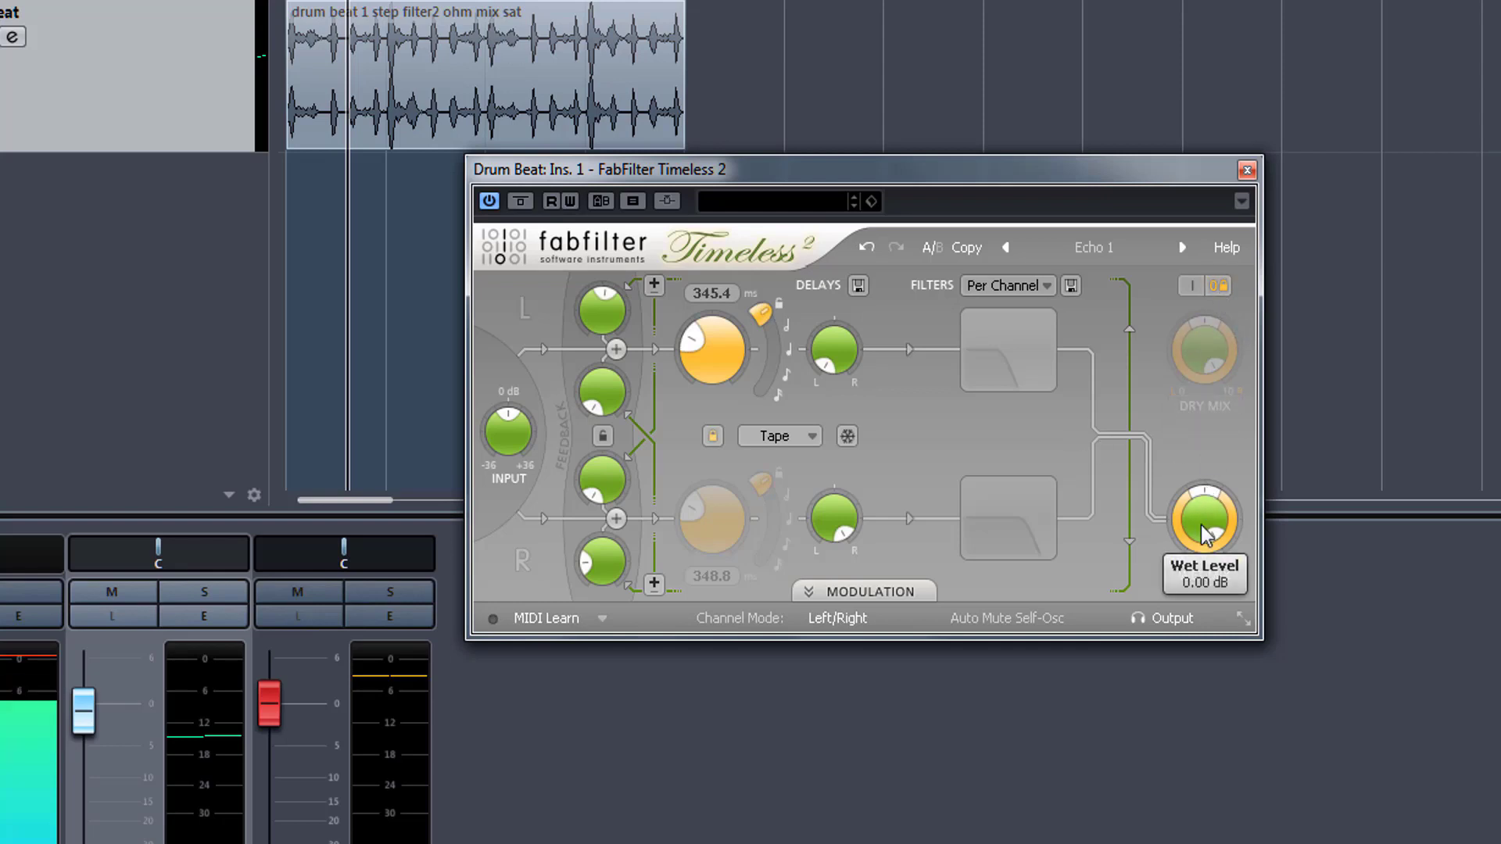
Switch the dry signal back on and set its level to -11.51 dB.
{"action": "left_click", "coordinate": [1189, 291]}
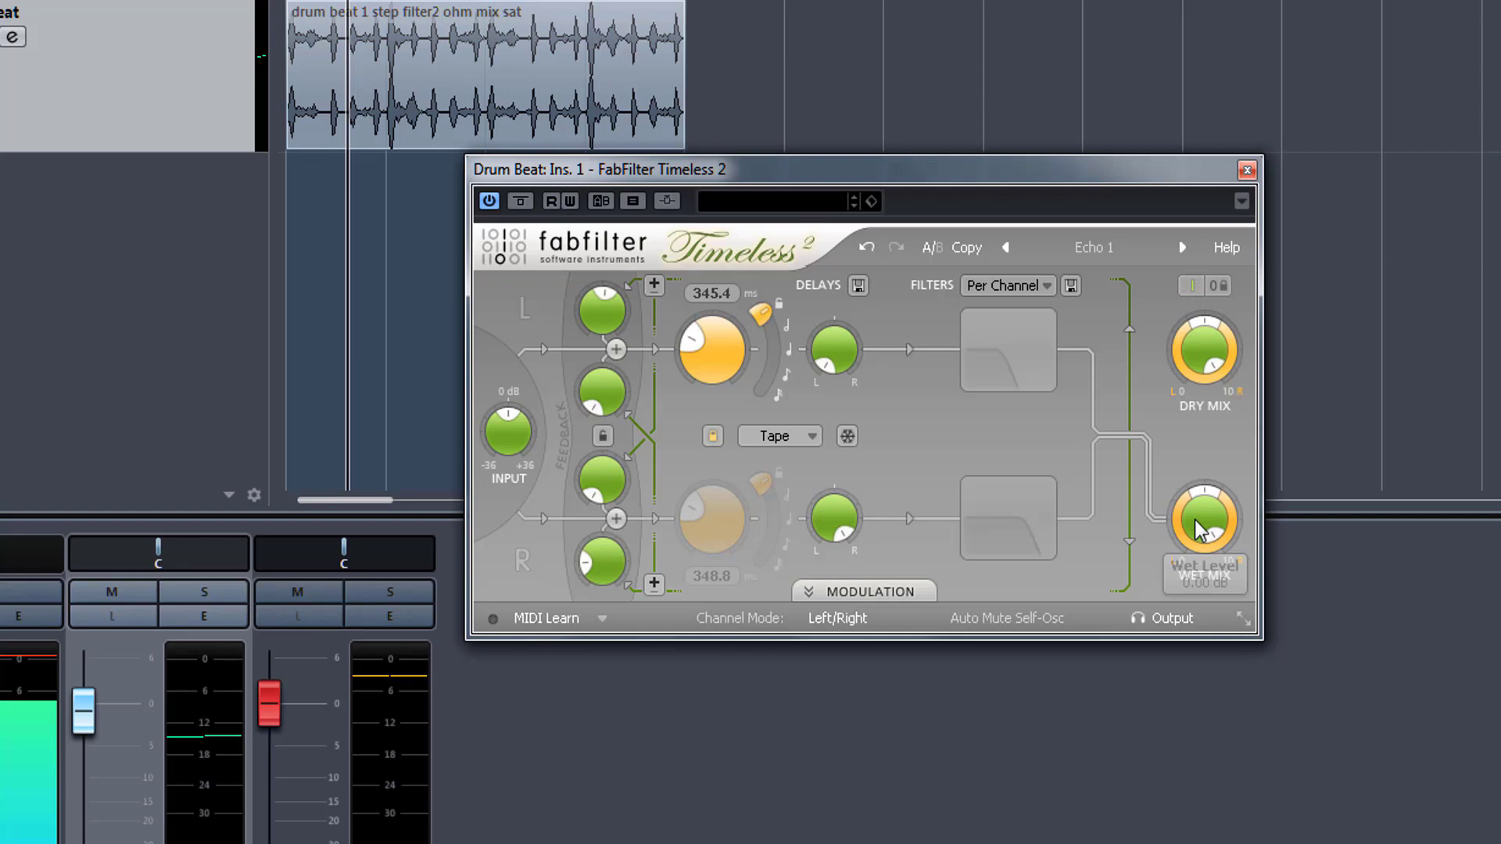
{"action": "left_click_drag", "start_coordinate": [1200, 517], "coordinate": [1200, 538]}
{"action": "mouse_move", "coordinate": [1208, 369]}
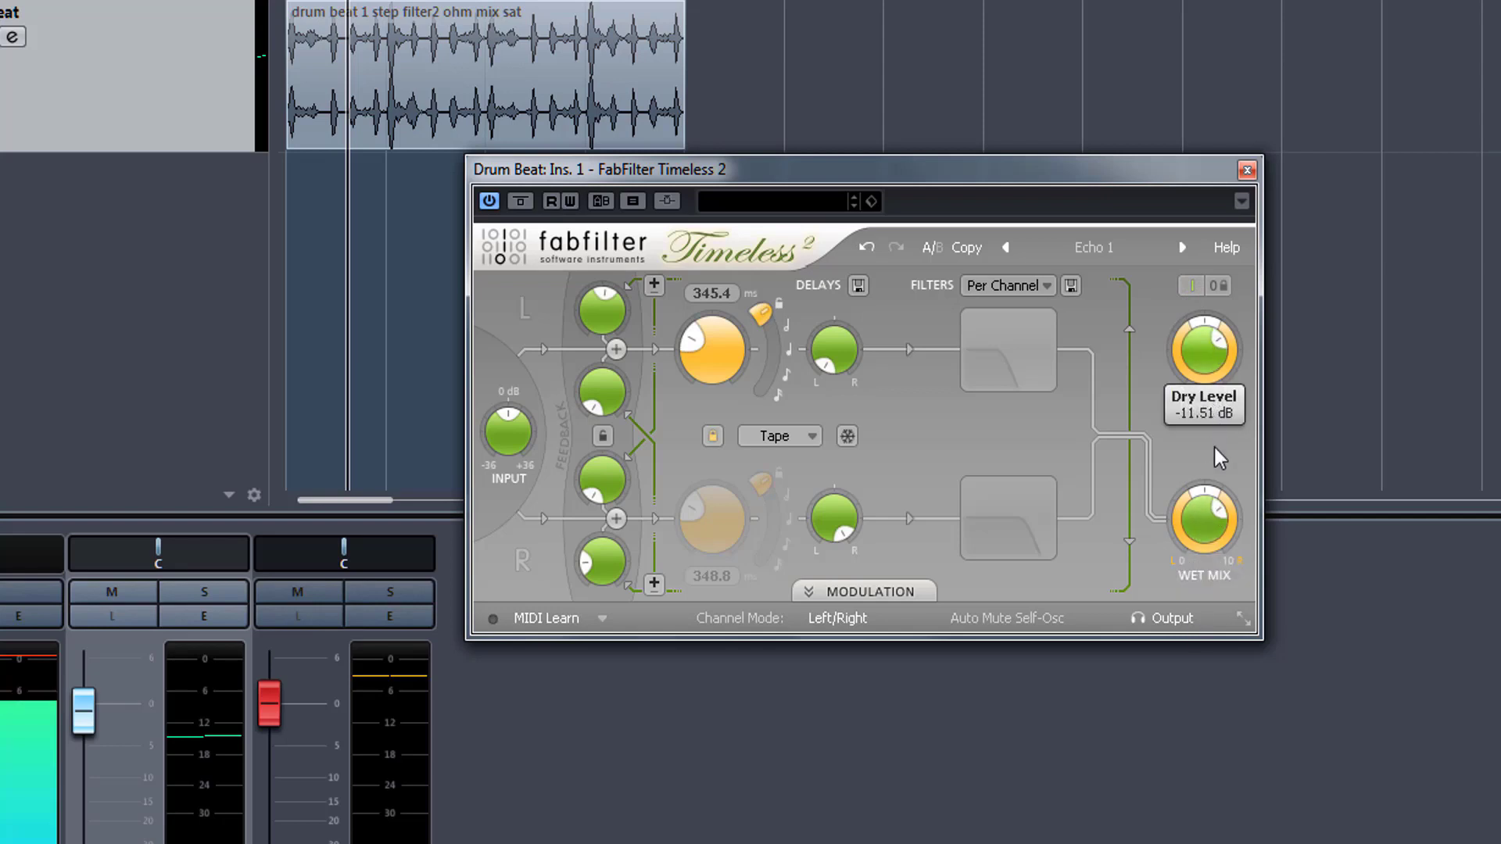
{"action": "mouse_move", "coordinate": [1196, 328]}
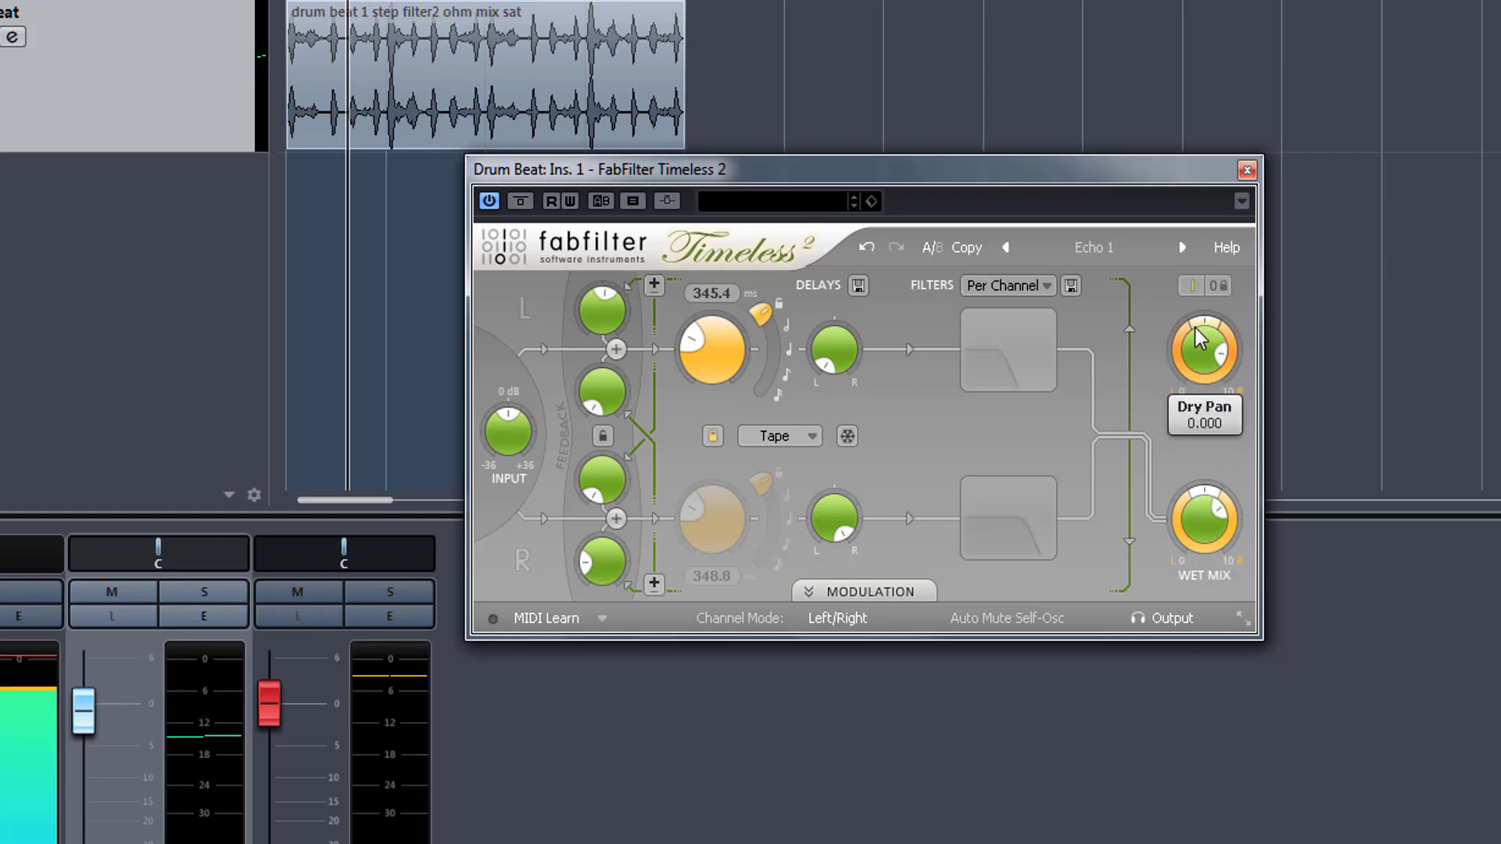
{"action": "mouse_move", "coordinate": [1230, 516]}
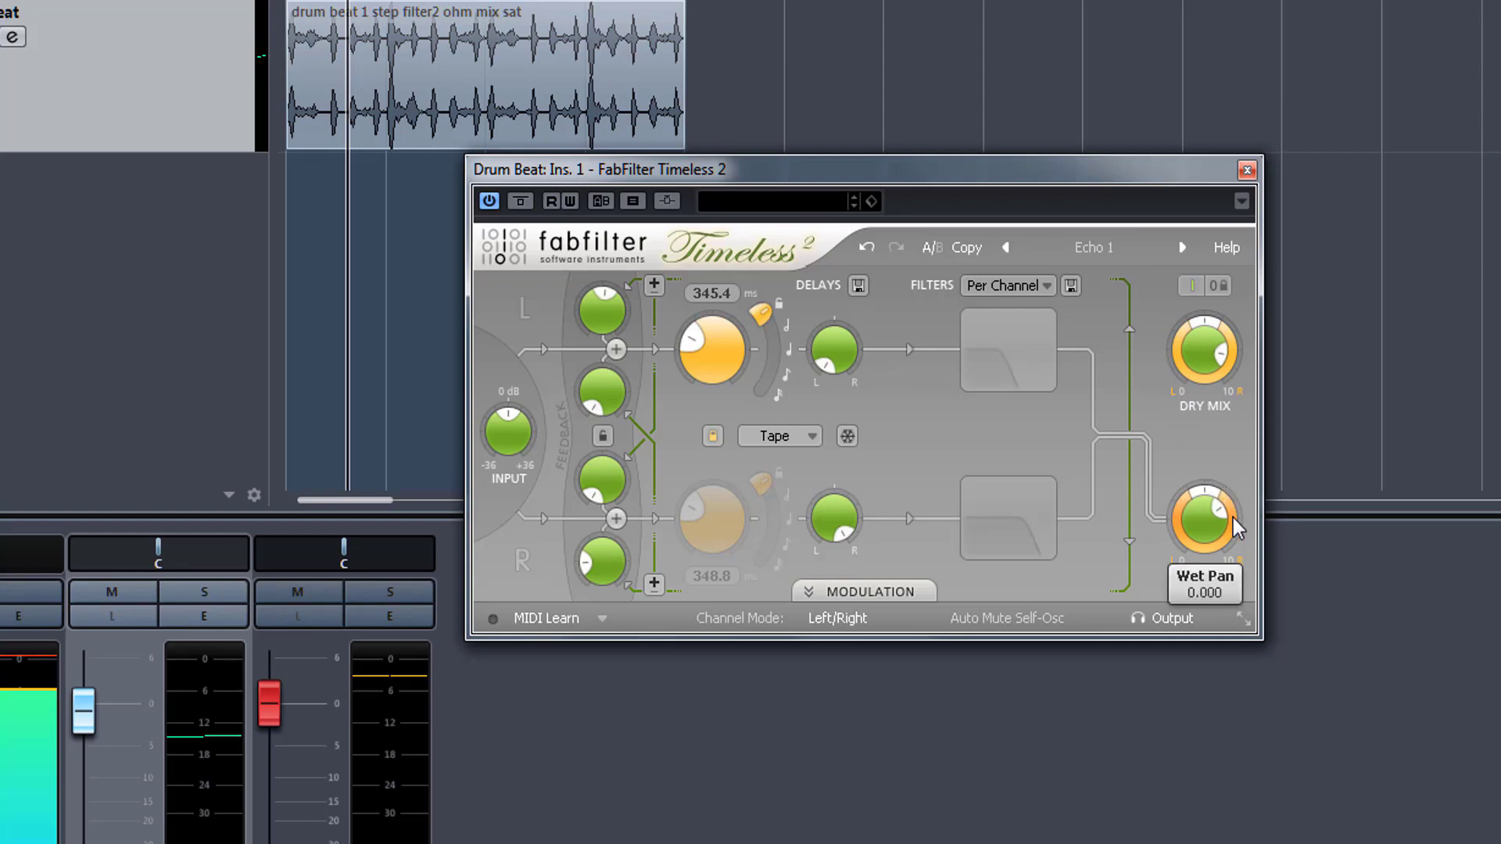
{"action": "mouse_move", "coordinate": [597, 299]}
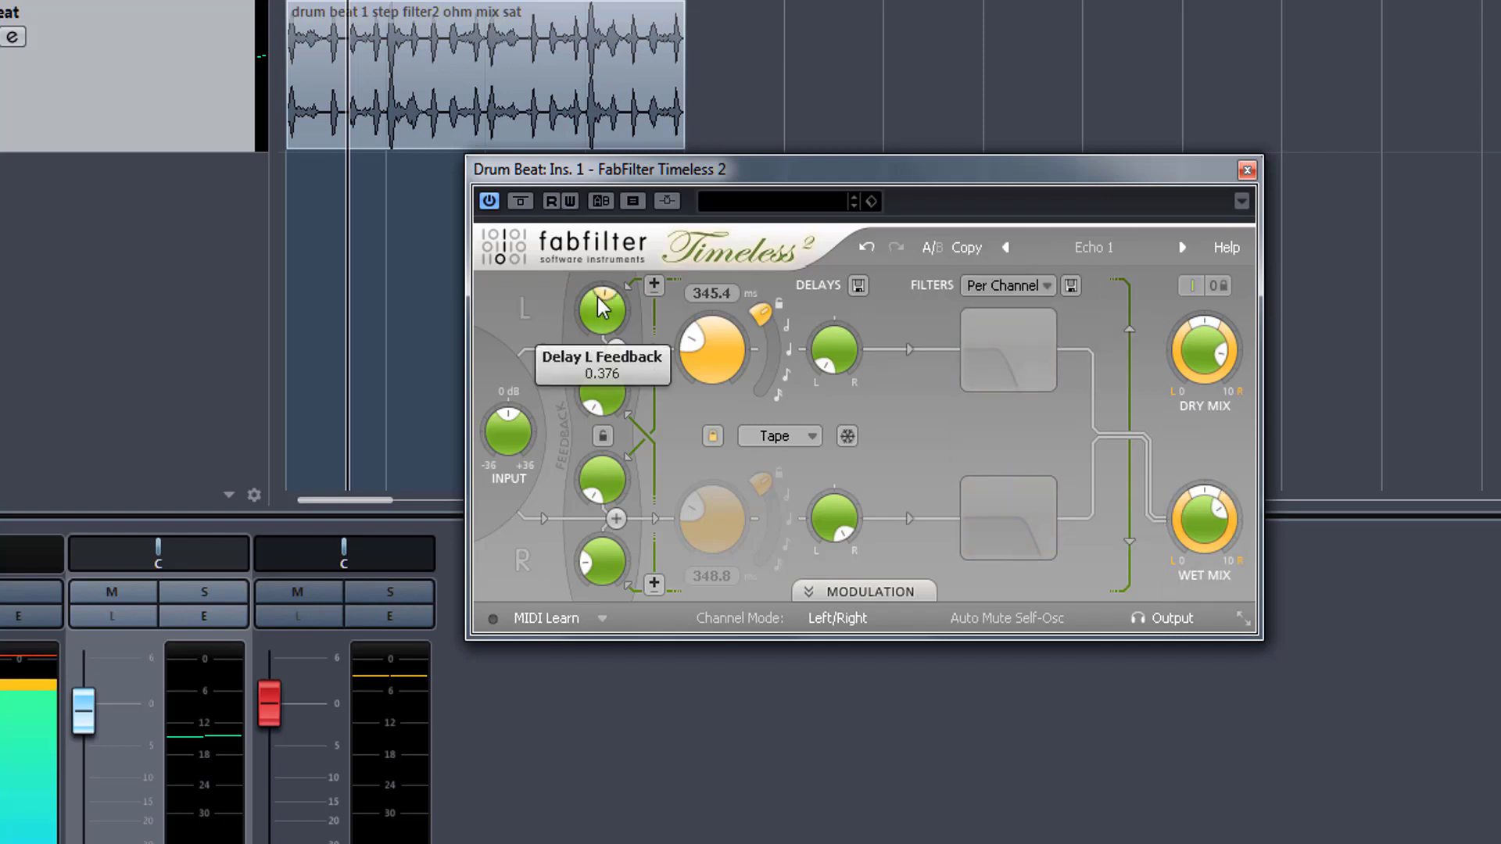
{"action": "mouse_move", "coordinate": [606, 573]}
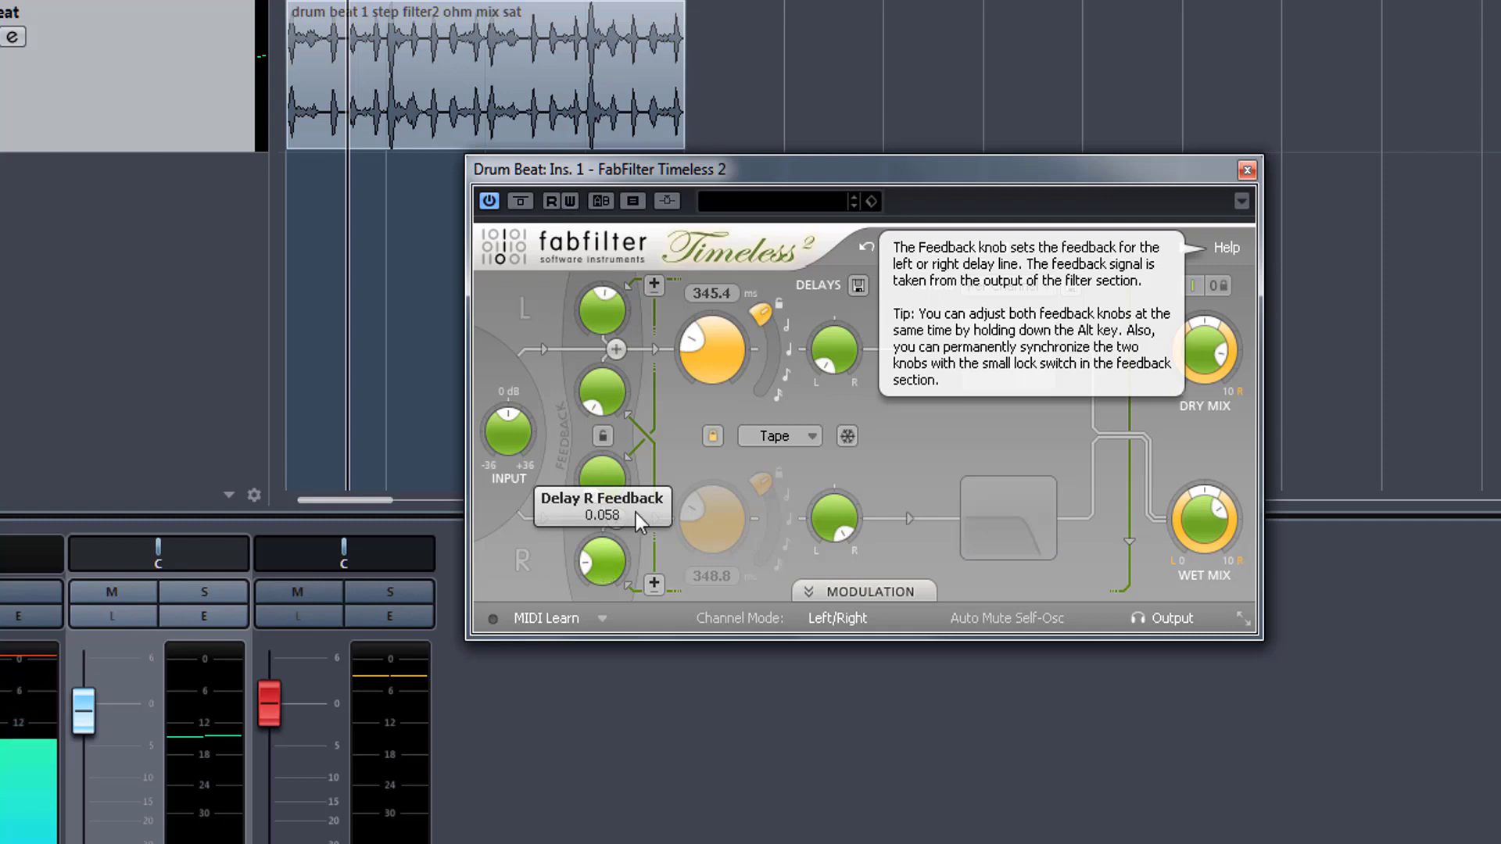
{"action": "mouse_move", "coordinate": [621, 324]}
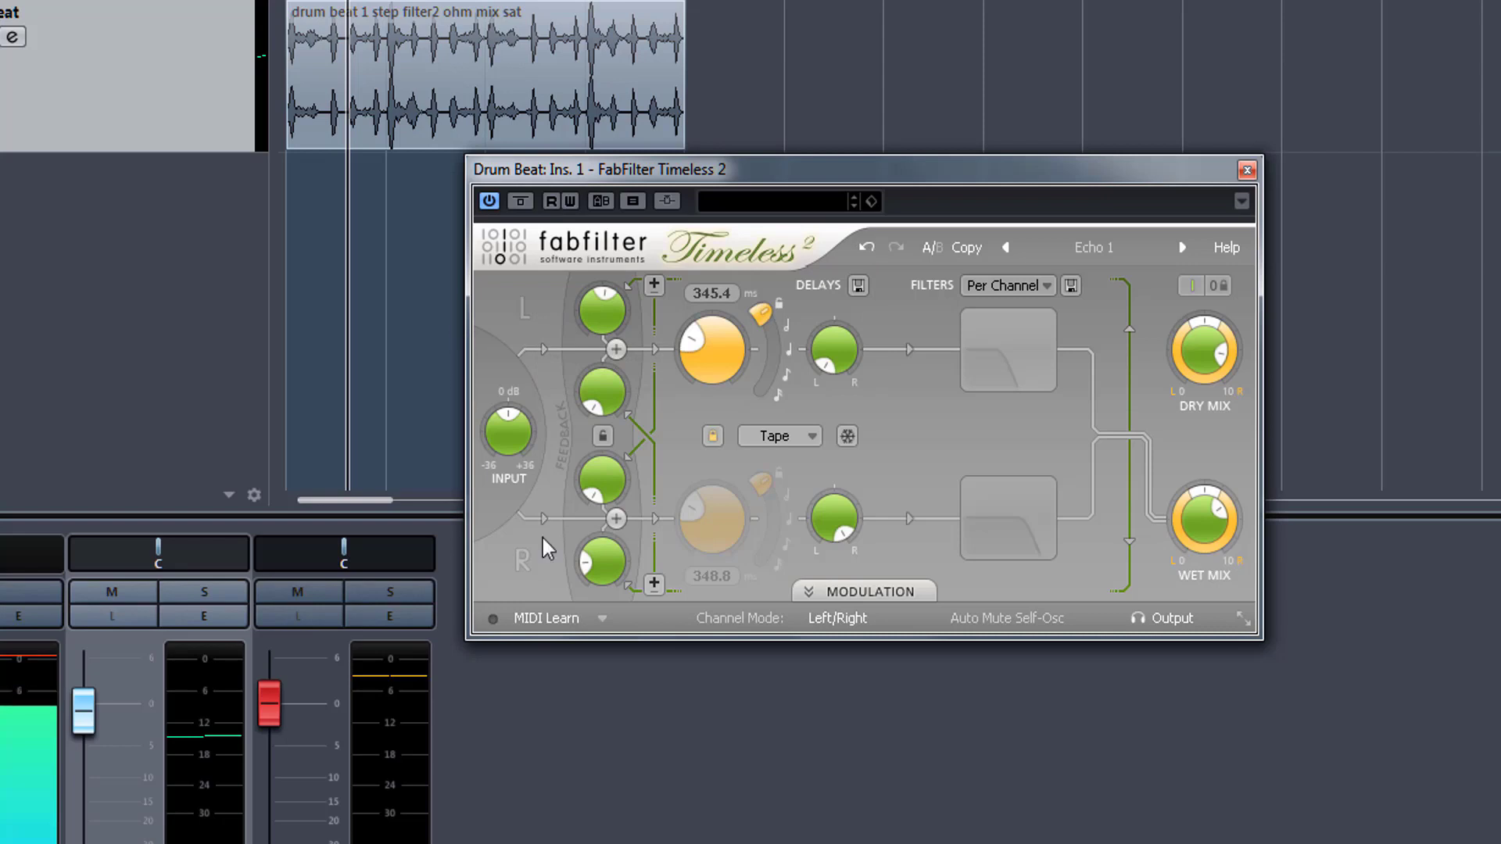
{"action": "mouse_move", "coordinate": [716, 335]}
{"action": "left_click", "coordinate": [804, 437]}
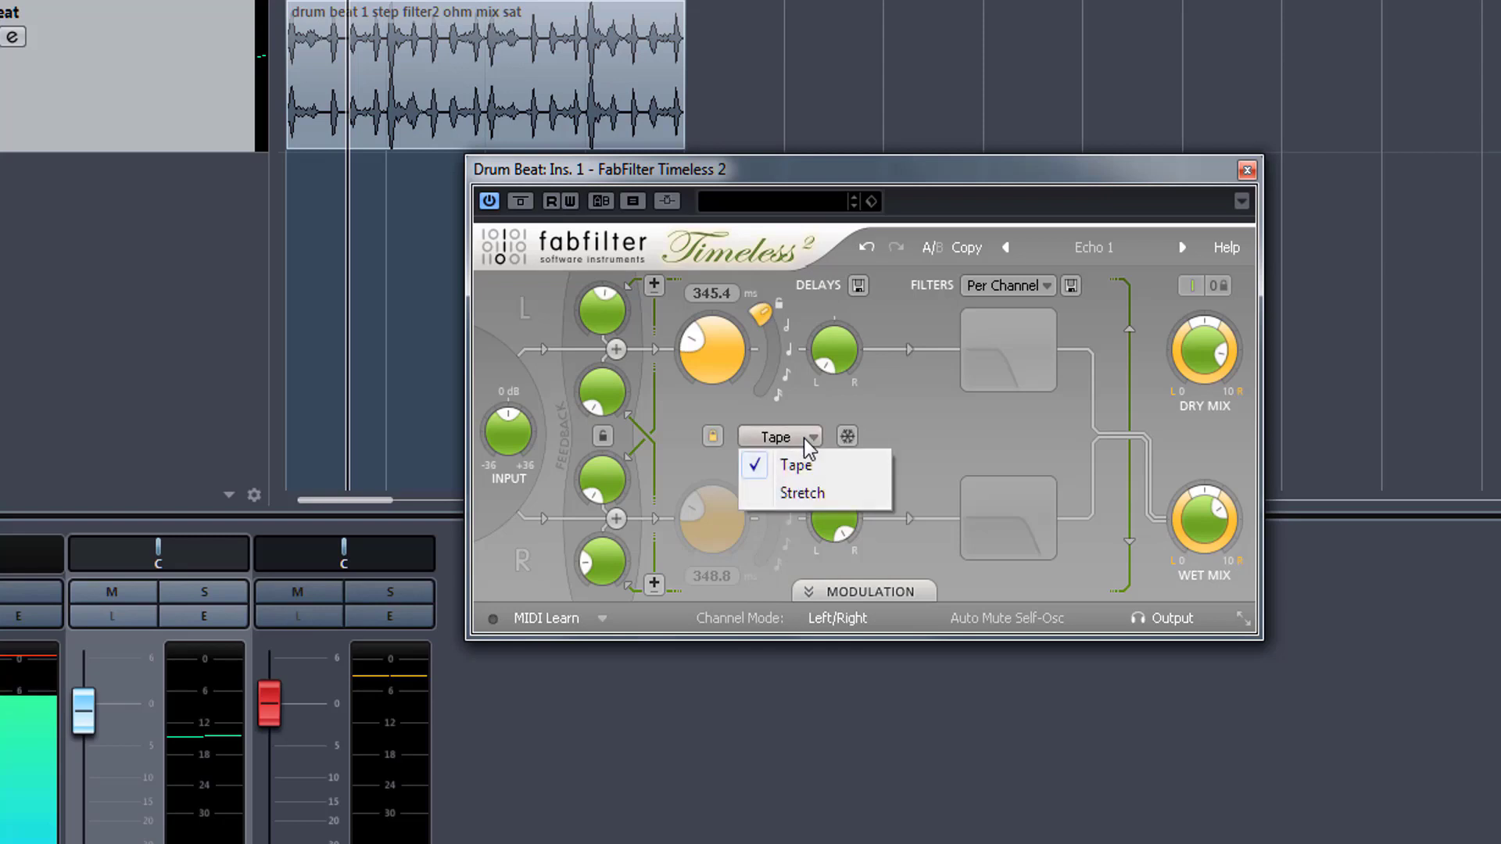
{"action": "left_click", "coordinate": [805, 493]}
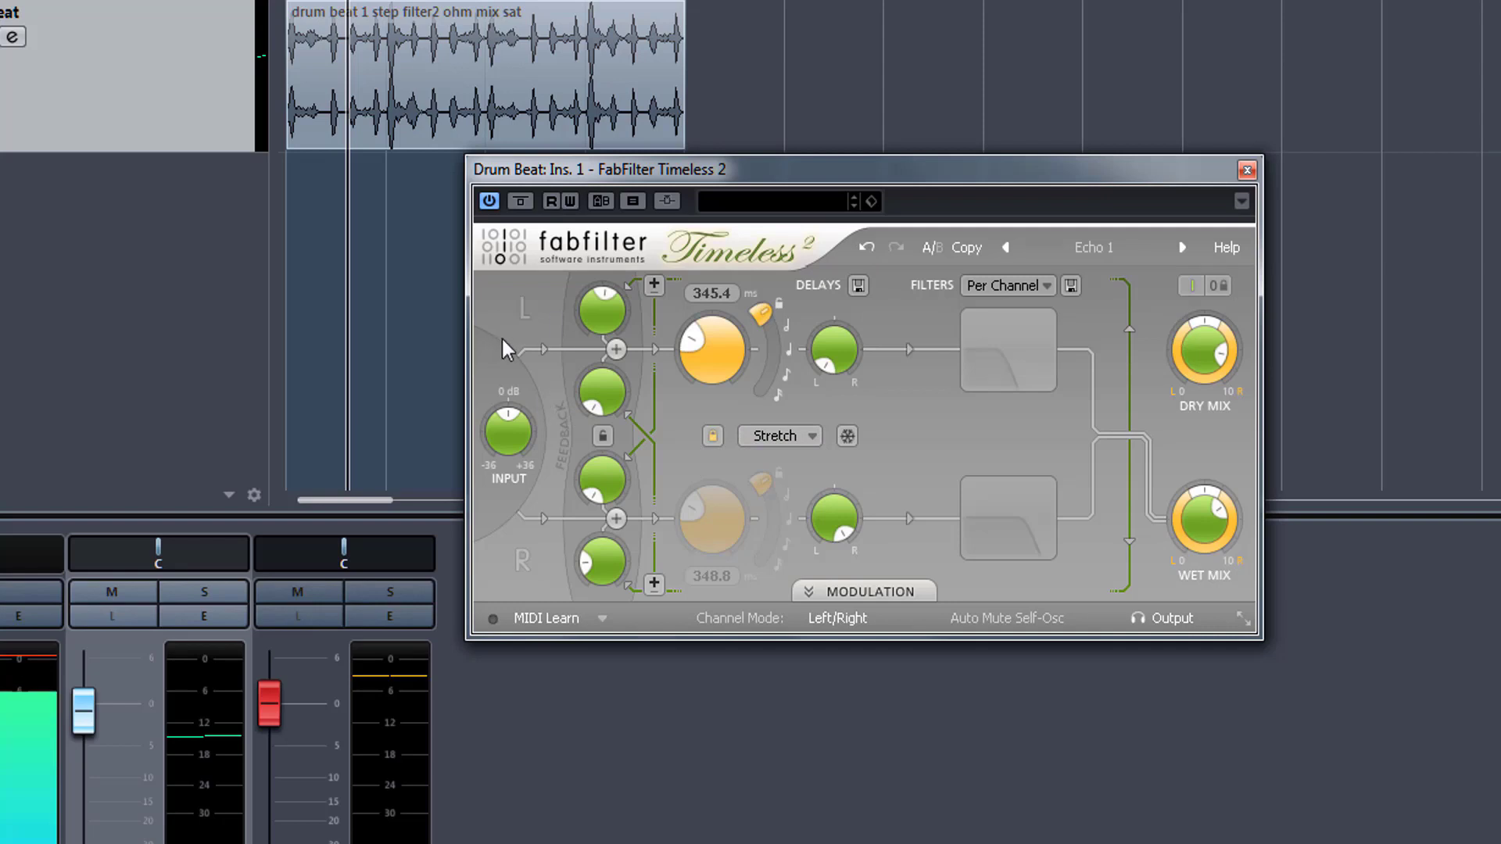
{"action": "left_click", "coordinate": [811, 435]}
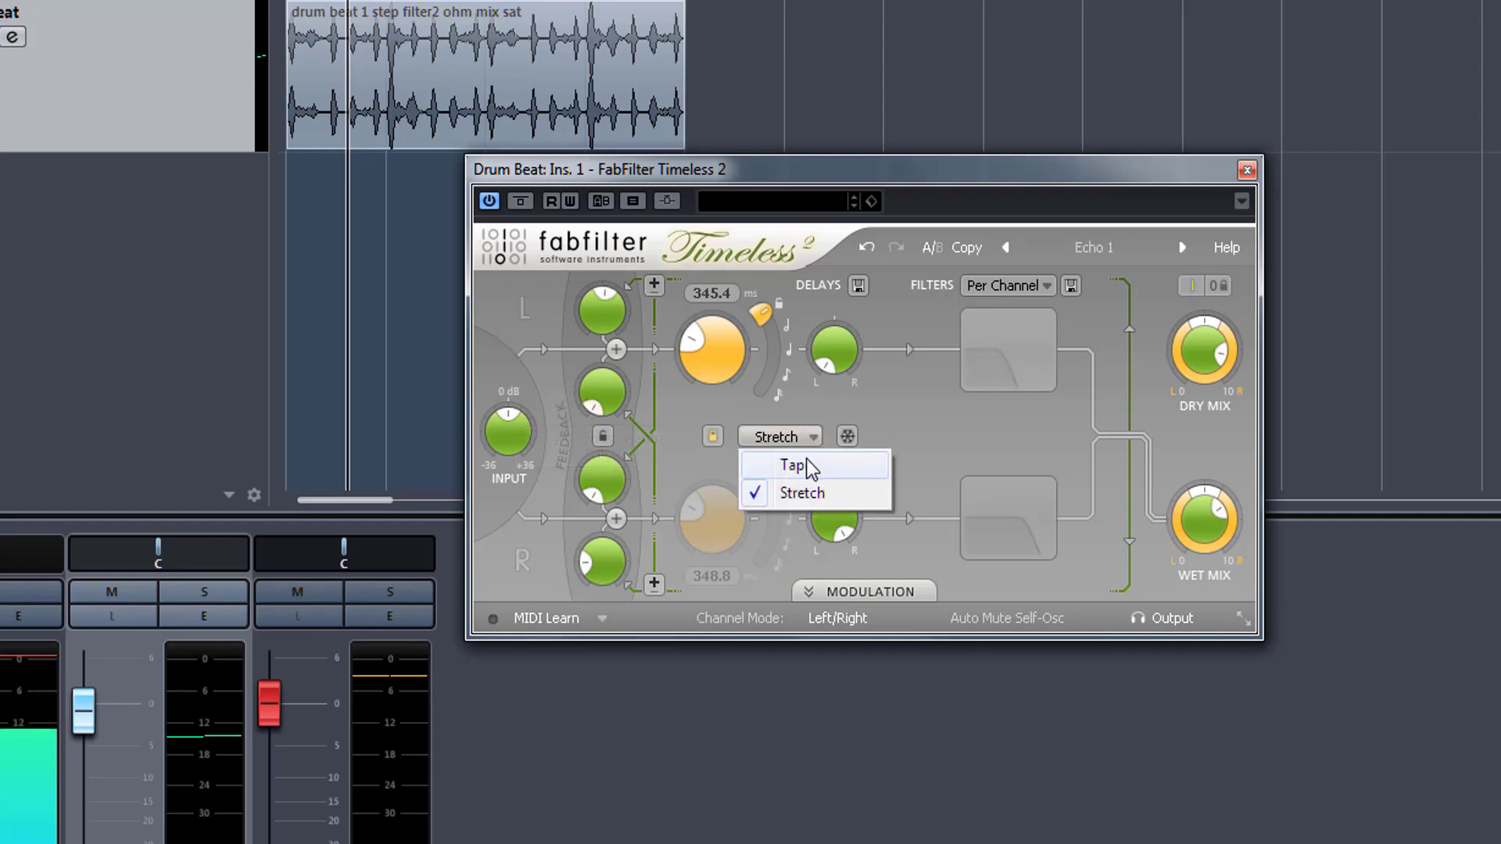
{"action": "left_click", "coordinate": [805, 464]}
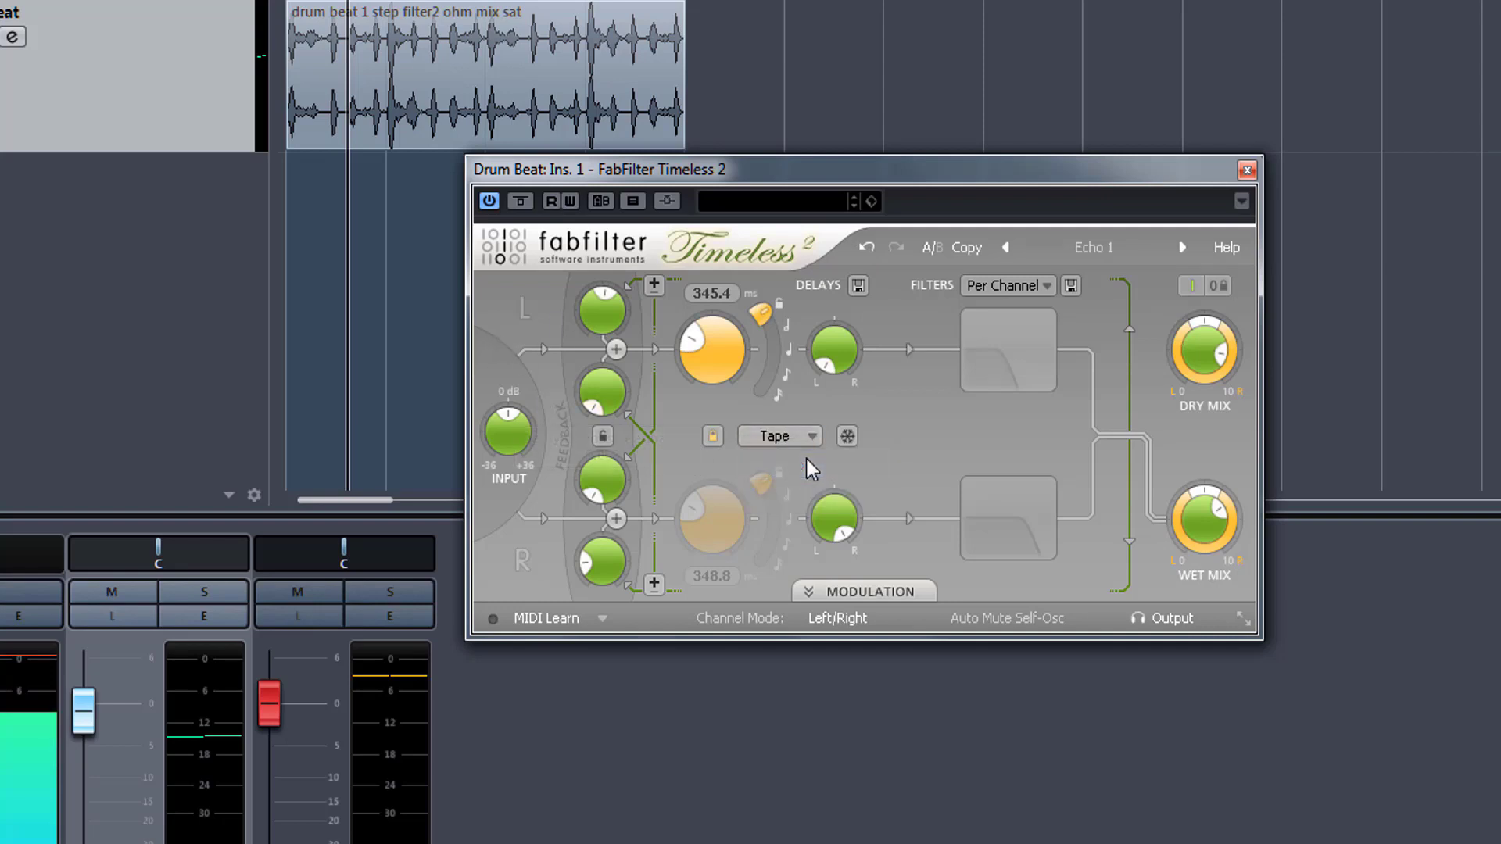
{"action": "left_click", "coordinate": [1014, 286]}
{"action": "left_click", "coordinate": [1017, 315]}
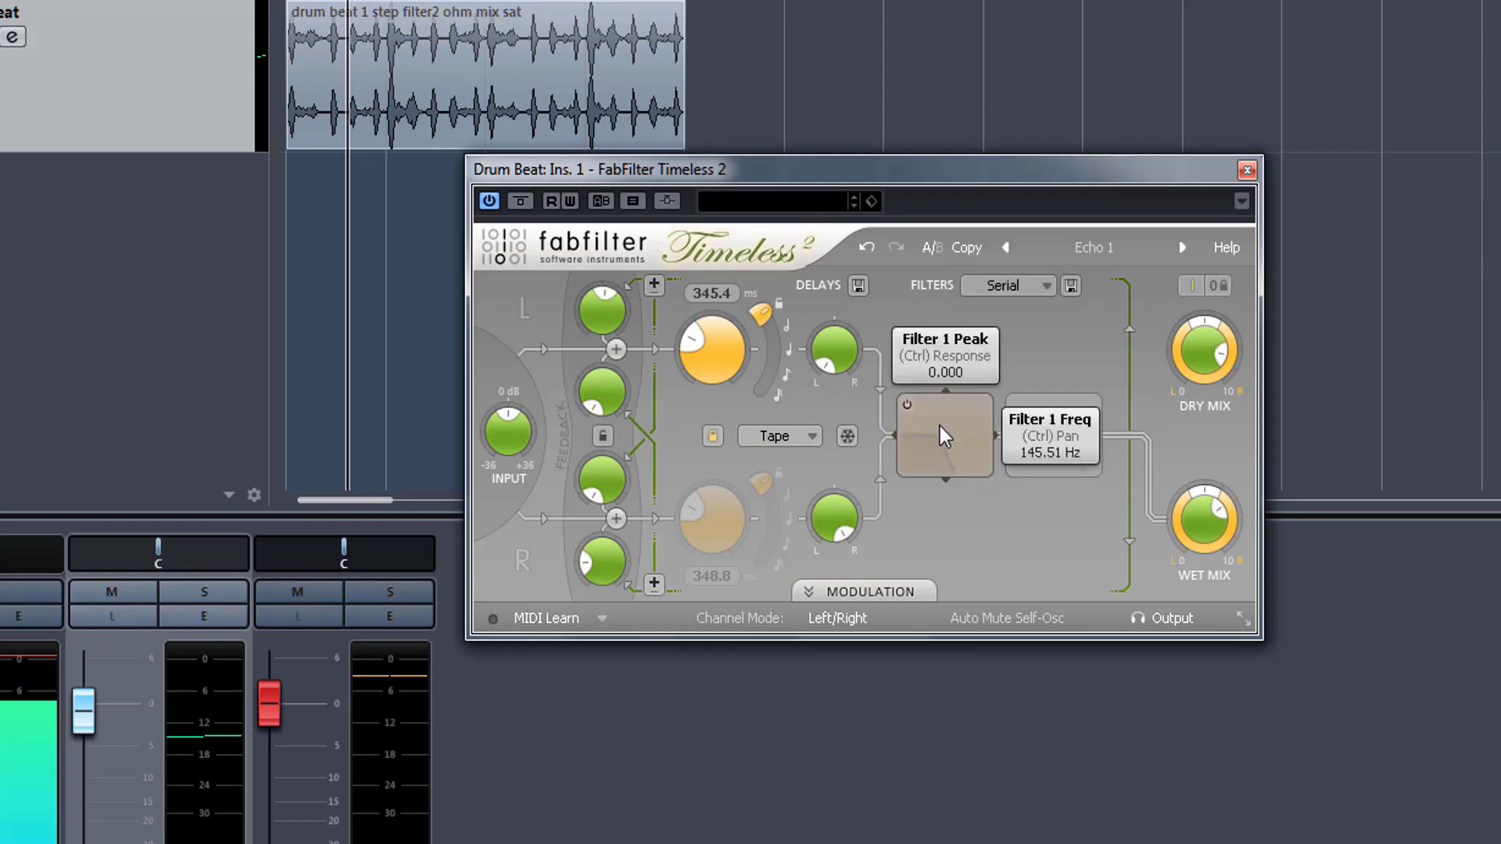
{"action": "left_click", "coordinate": [907, 426]}
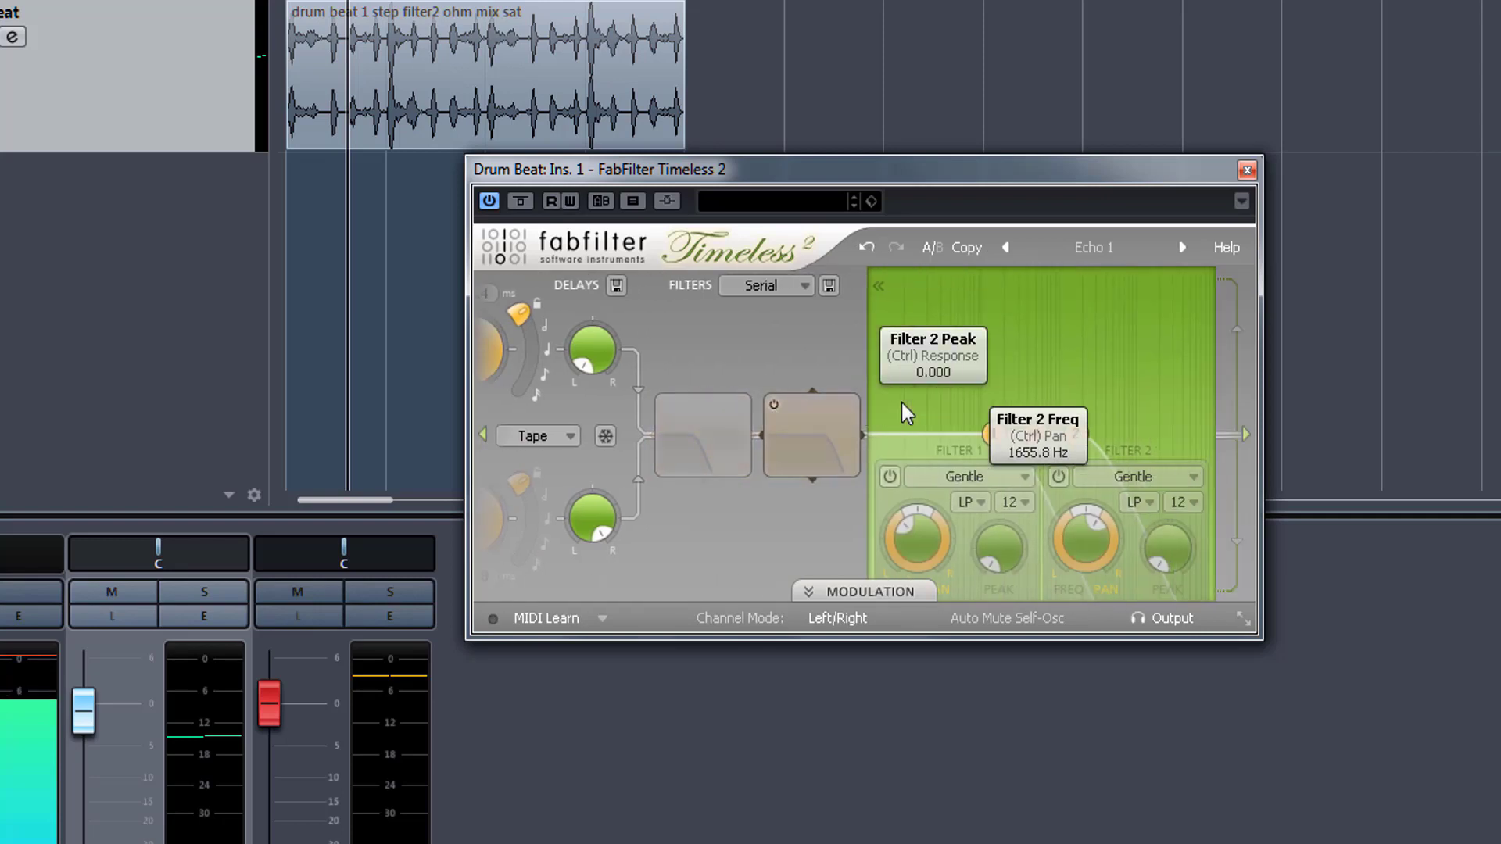
{"action": "left_click", "coordinate": [665, 405]}
{"action": "left_click", "coordinate": [777, 405]}
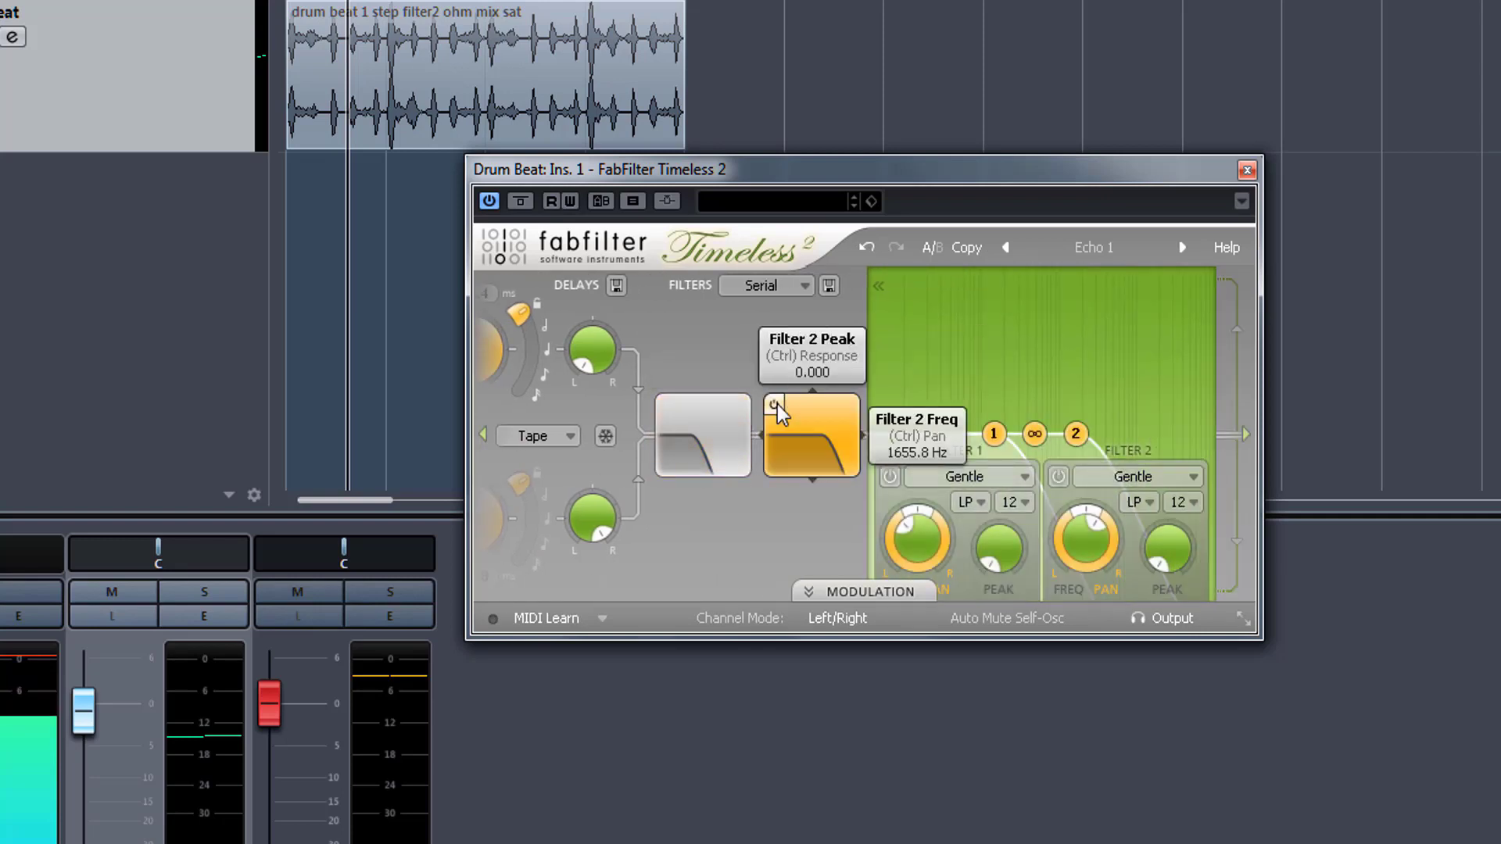
{"action": "left_click", "coordinate": [1022, 478]}
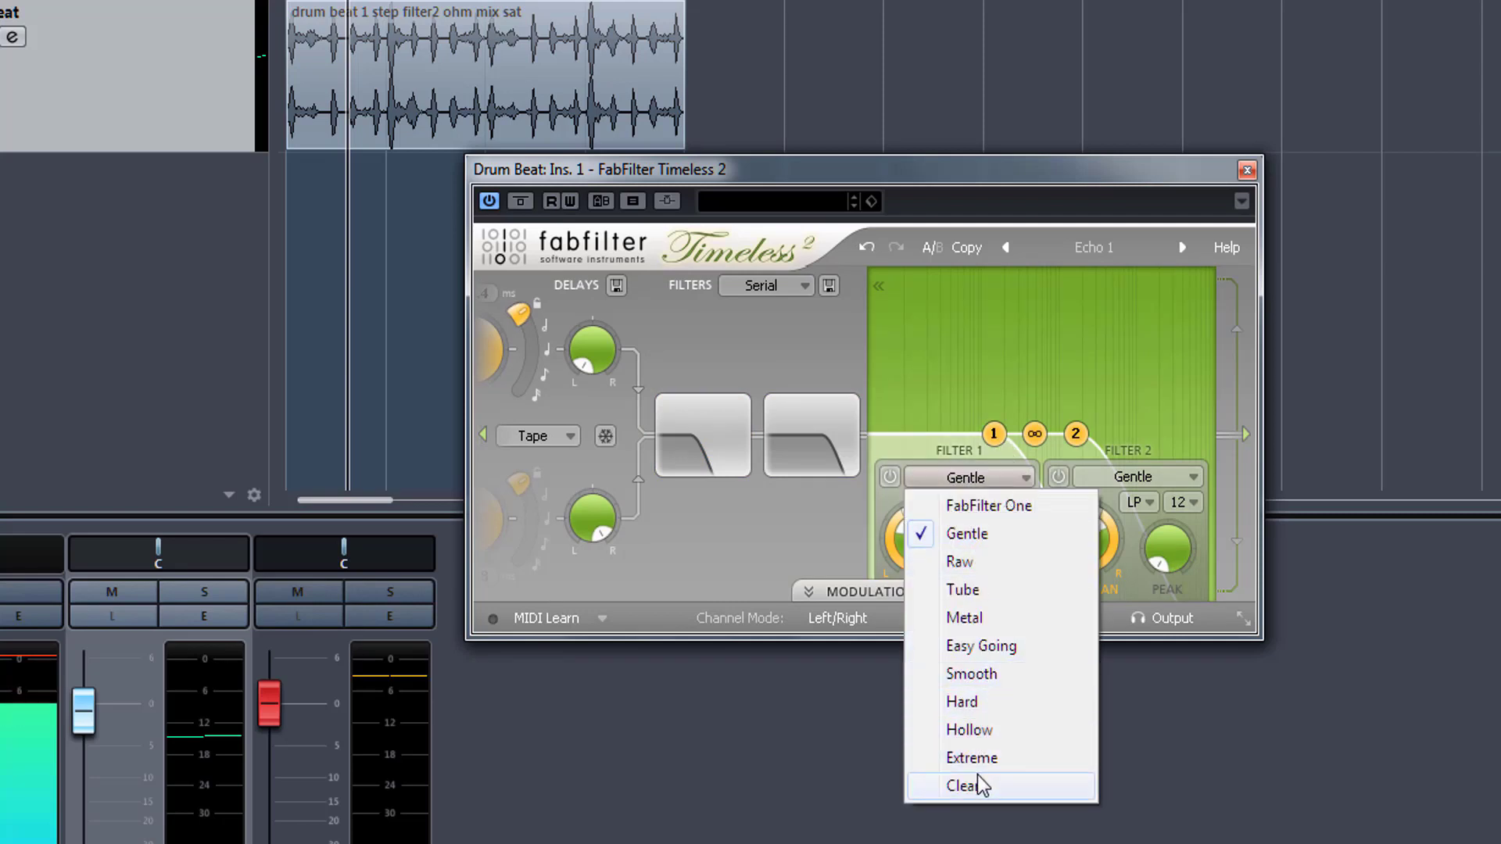
{"action": "left_click", "coordinate": [833, 355]}
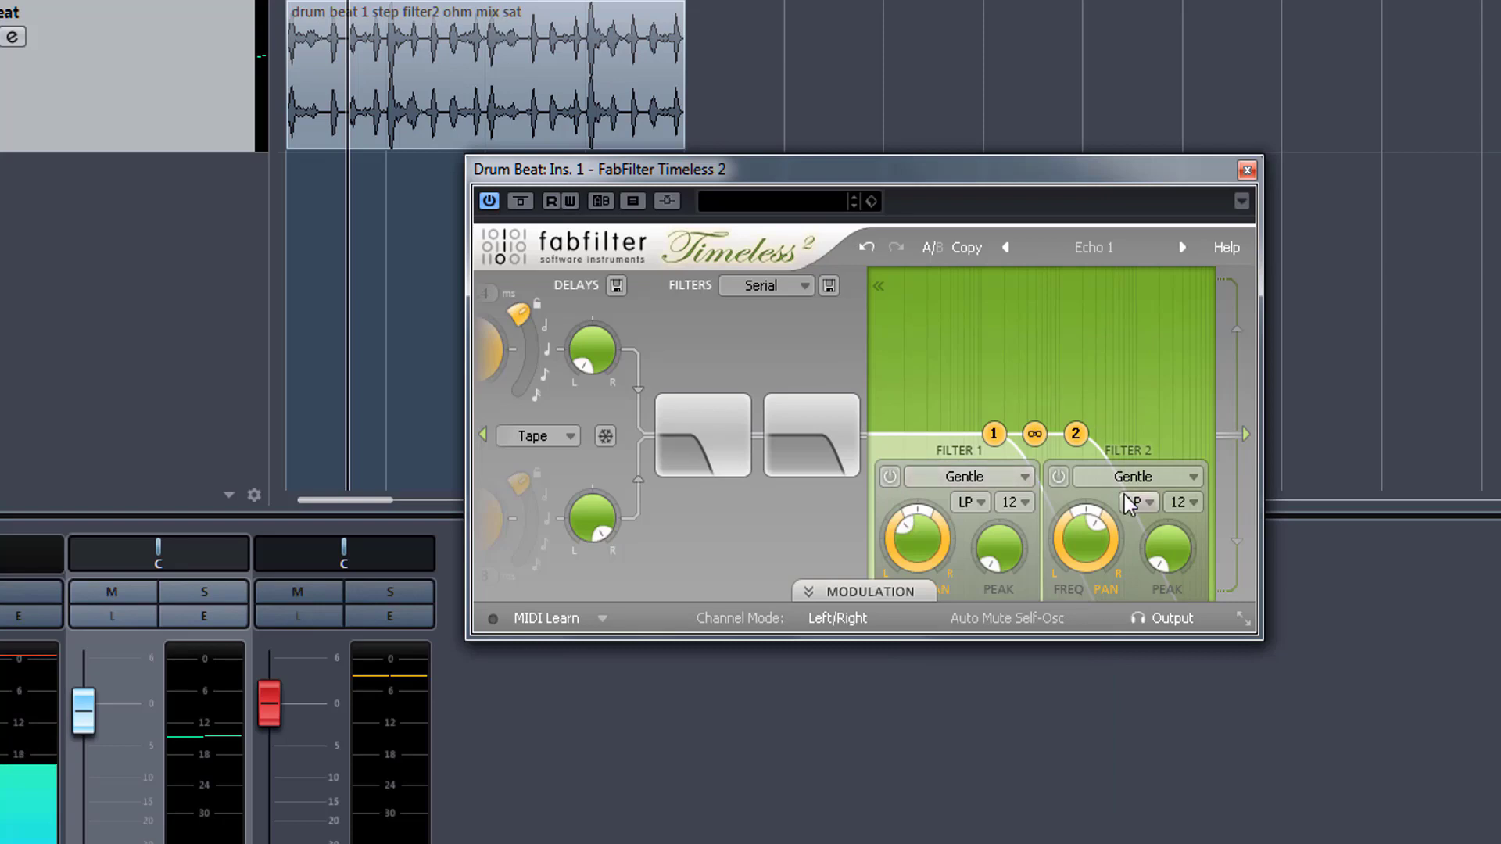
{"action": "left_click", "coordinate": [1142, 477]}
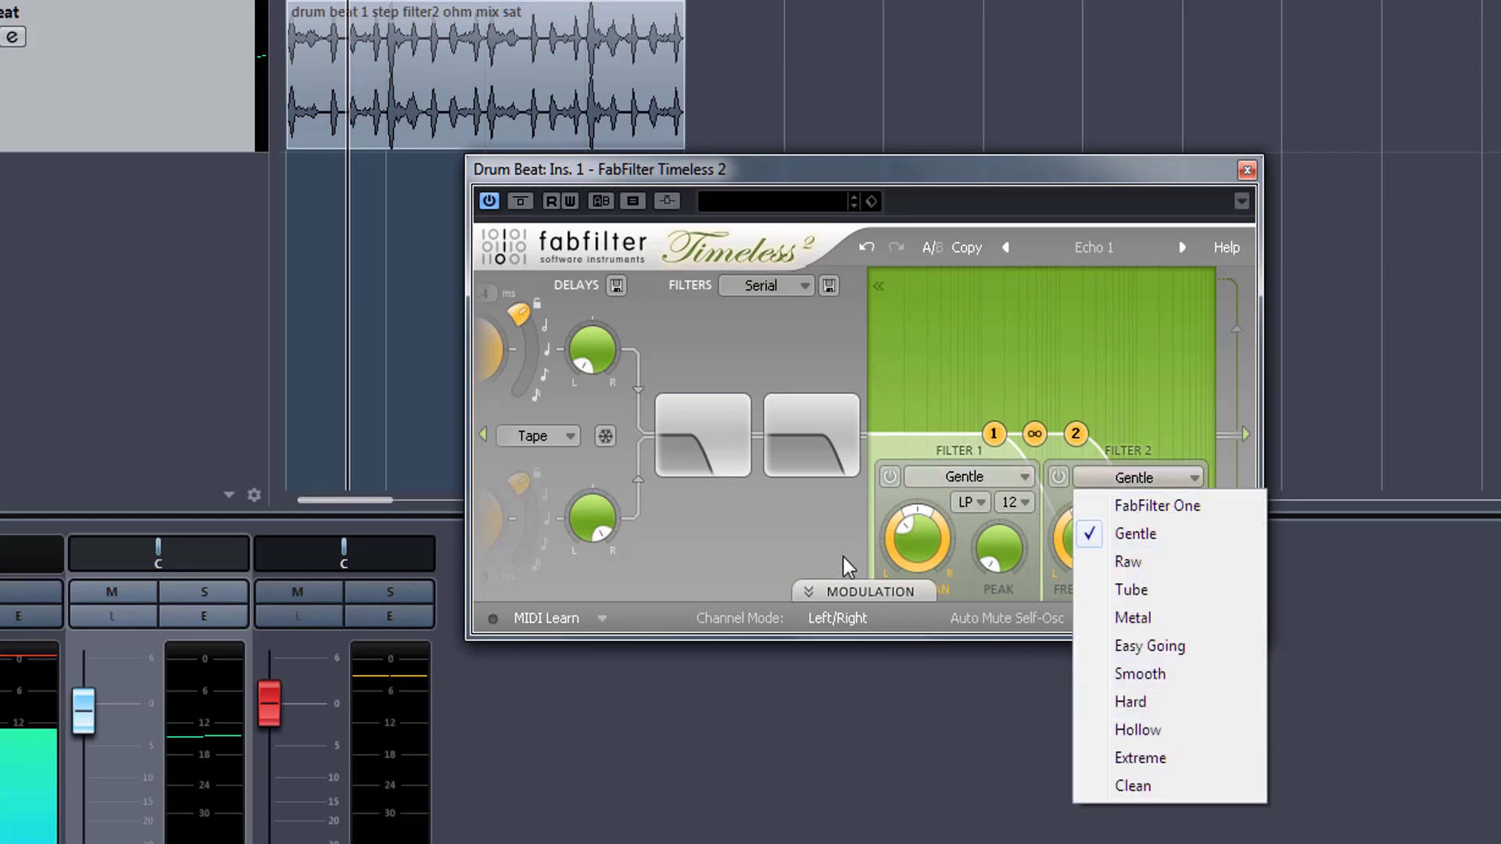
{"action": "left_click", "coordinate": [842, 537]}
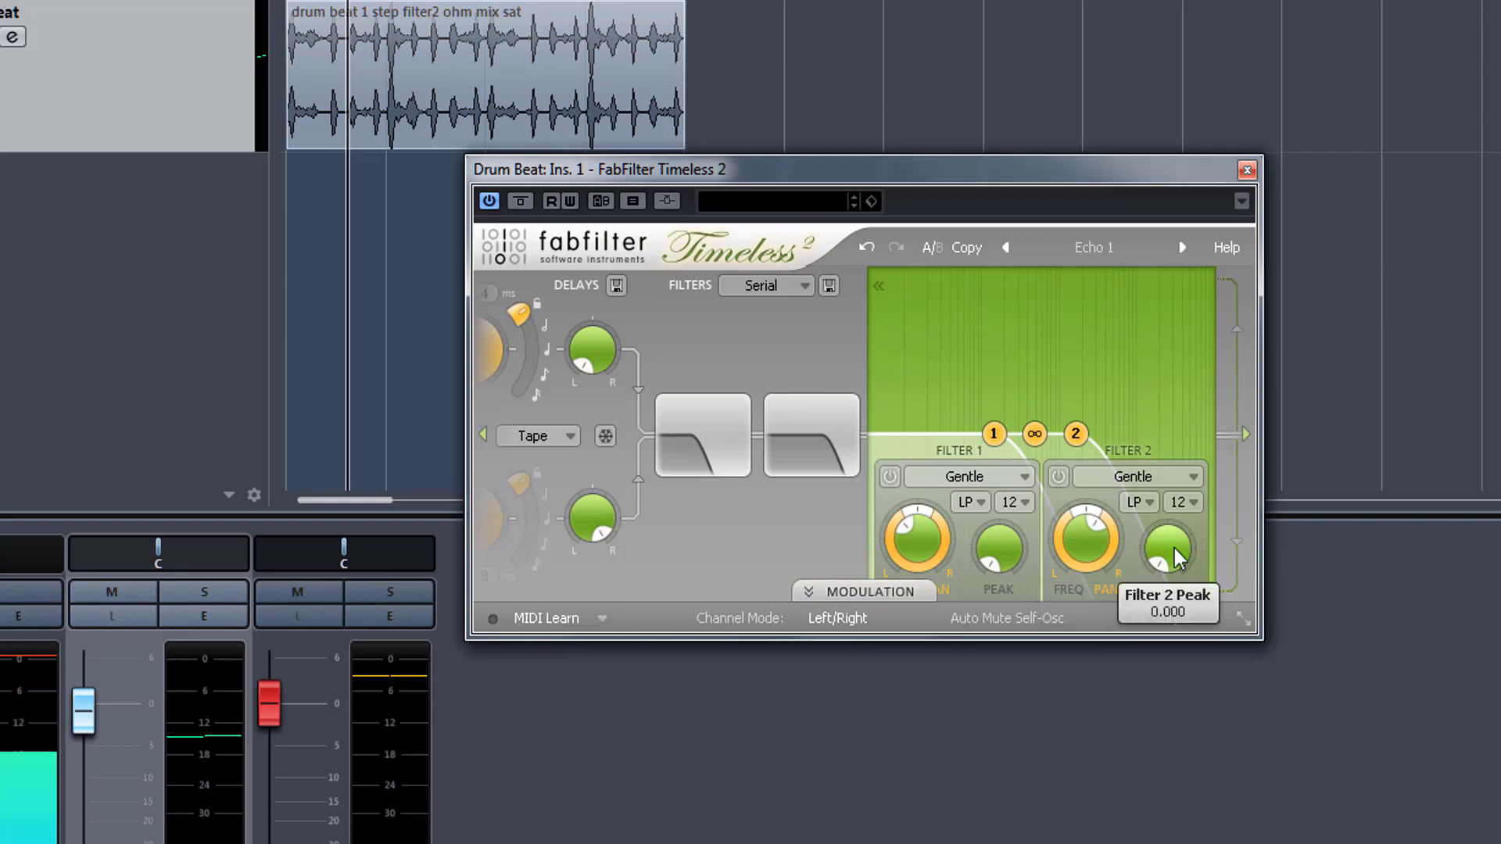
Try resonant peaks on the linked filters, comparing Filter 1 bypassed, then flatten them to low-pass curves.
{"action": "left_click_drag", "start_coordinate": [1174, 547], "coordinate": [1132, 608]}
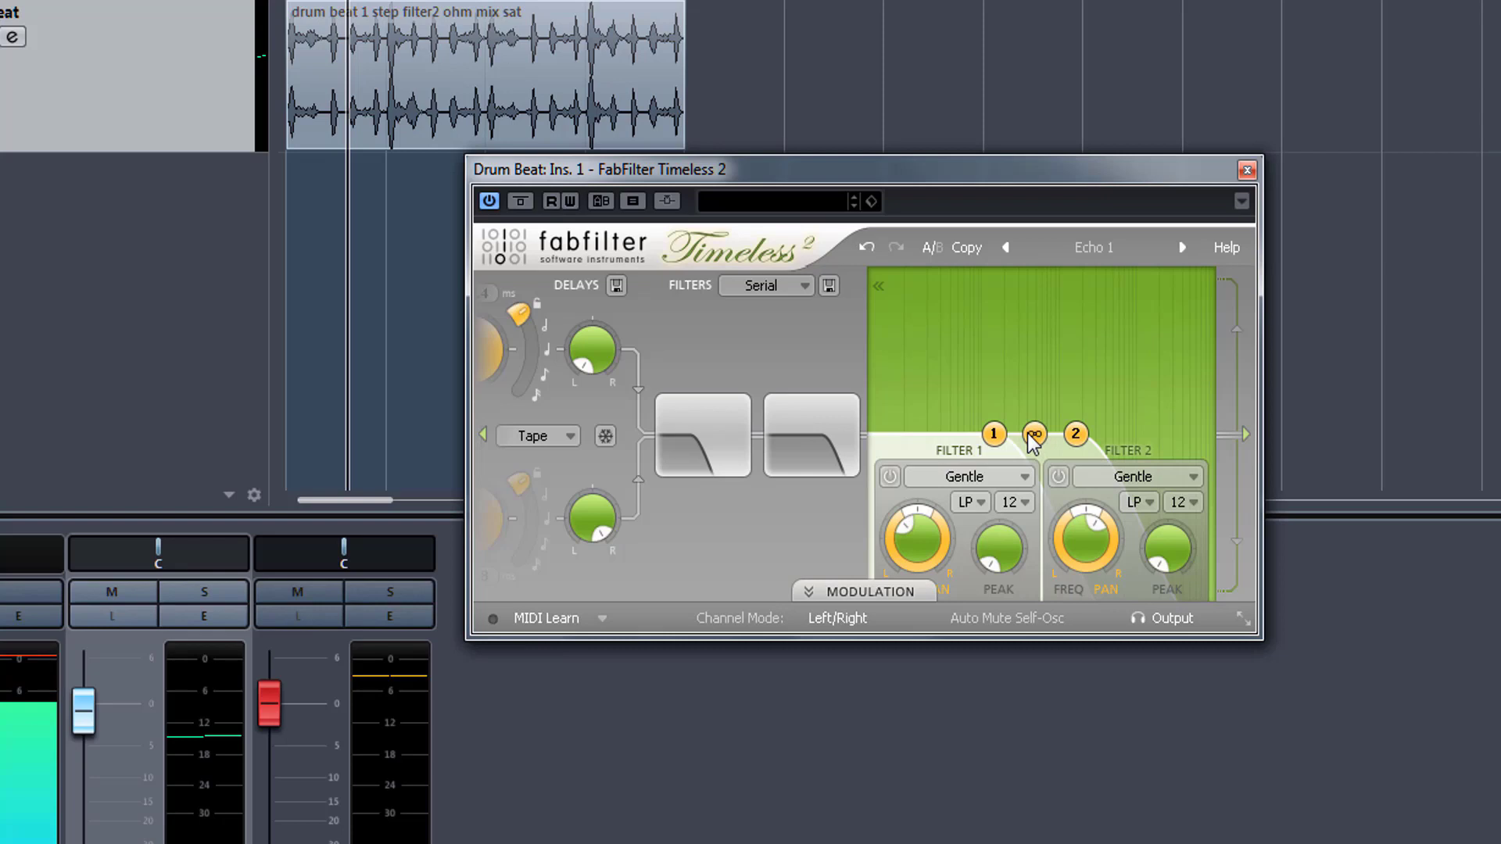
{"action": "left_click_drag", "start_coordinate": [1034, 439], "coordinate": [1017, 349]}
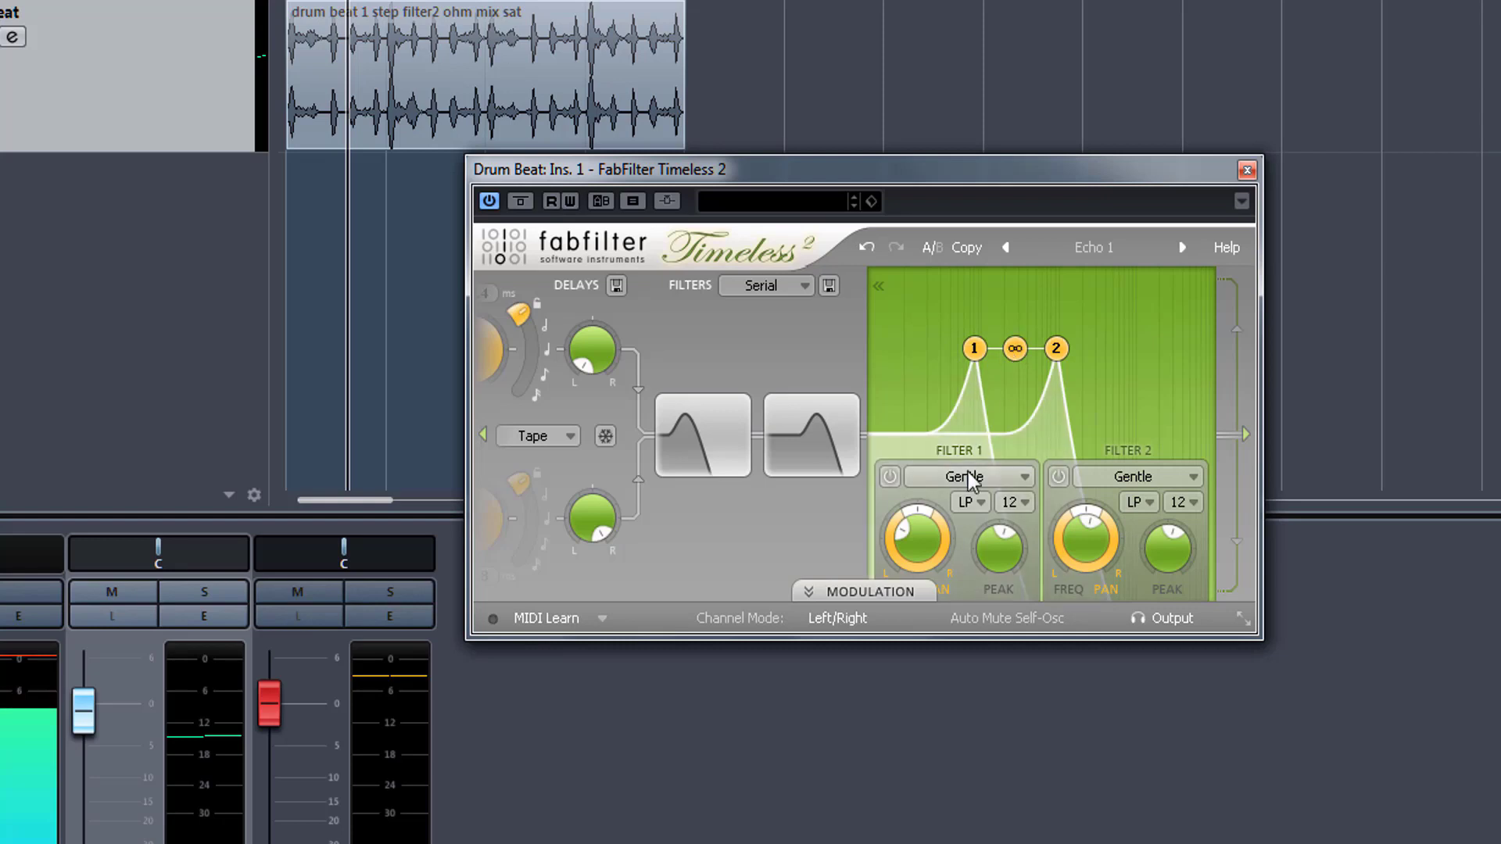
{"action": "left_click", "coordinate": [889, 476]}
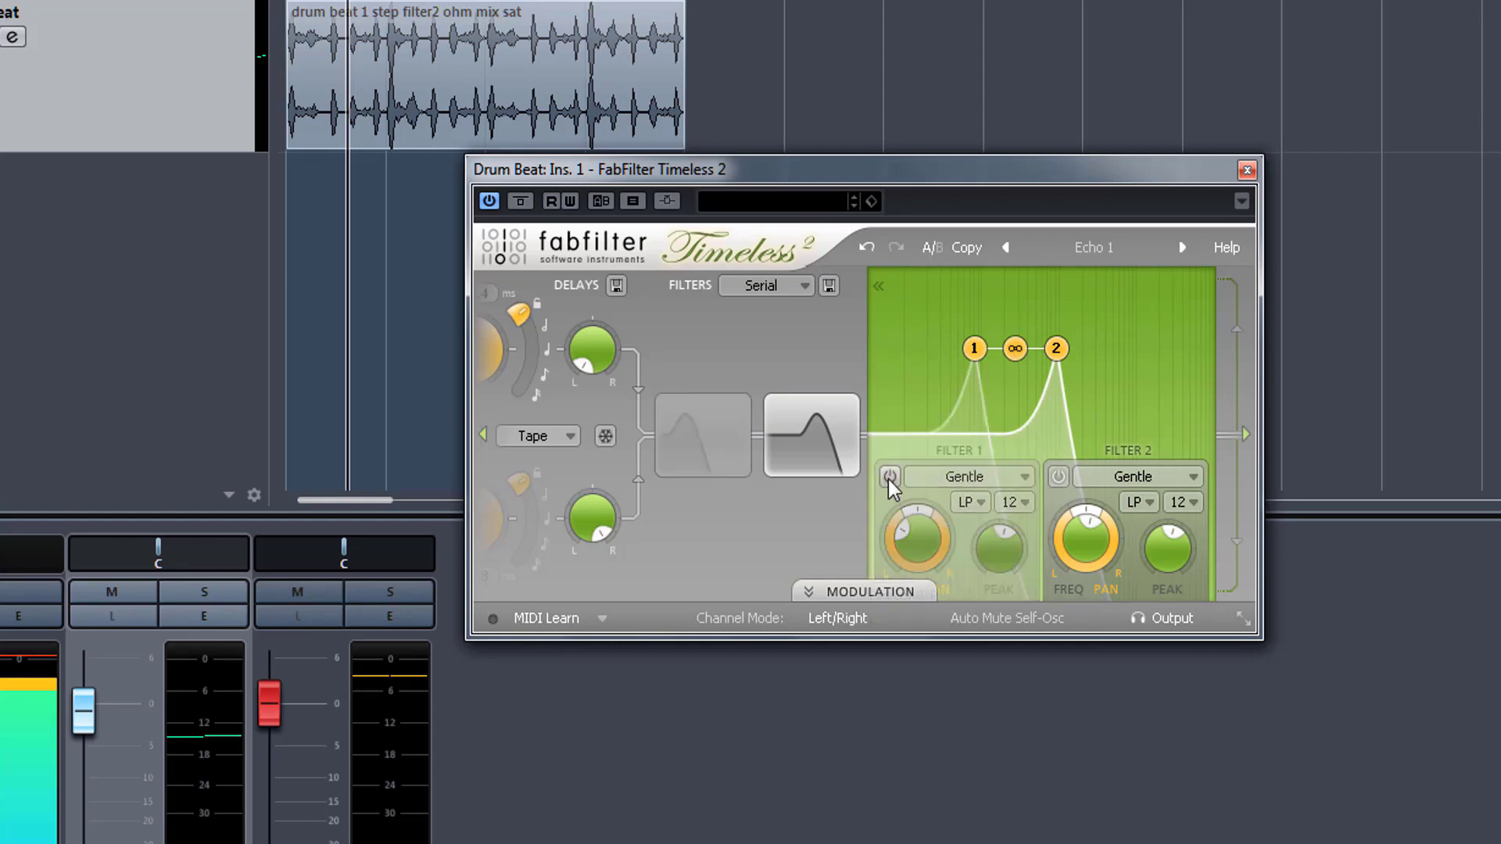
{"action": "left_click", "coordinate": [889, 477]}
{"action": "left_click_drag", "start_coordinate": [1033, 344], "coordinate": [1077, 431]}
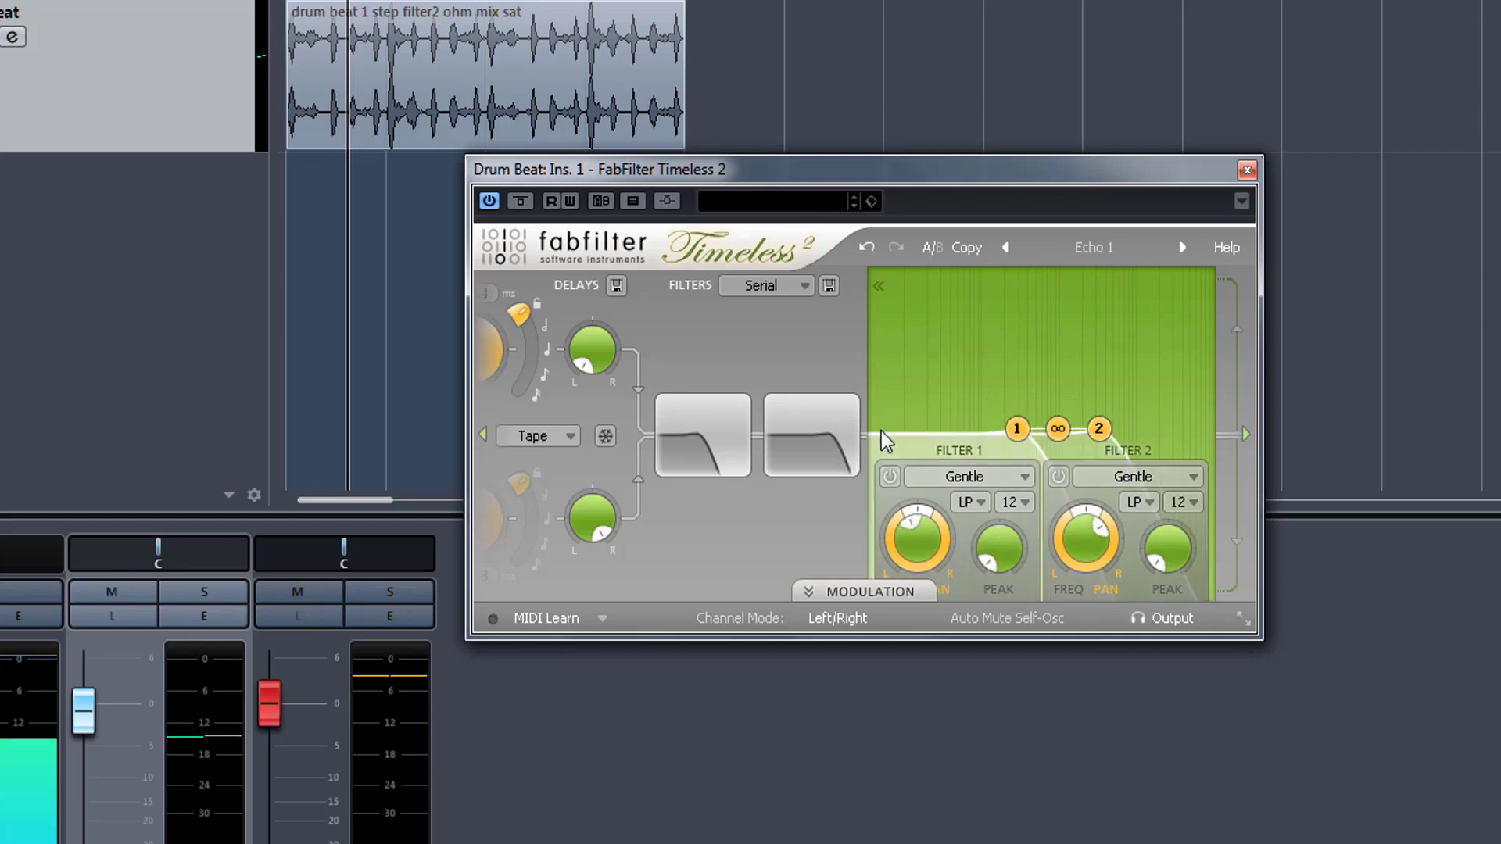
{"action": "left_click", "coordinate": [802, 410]}
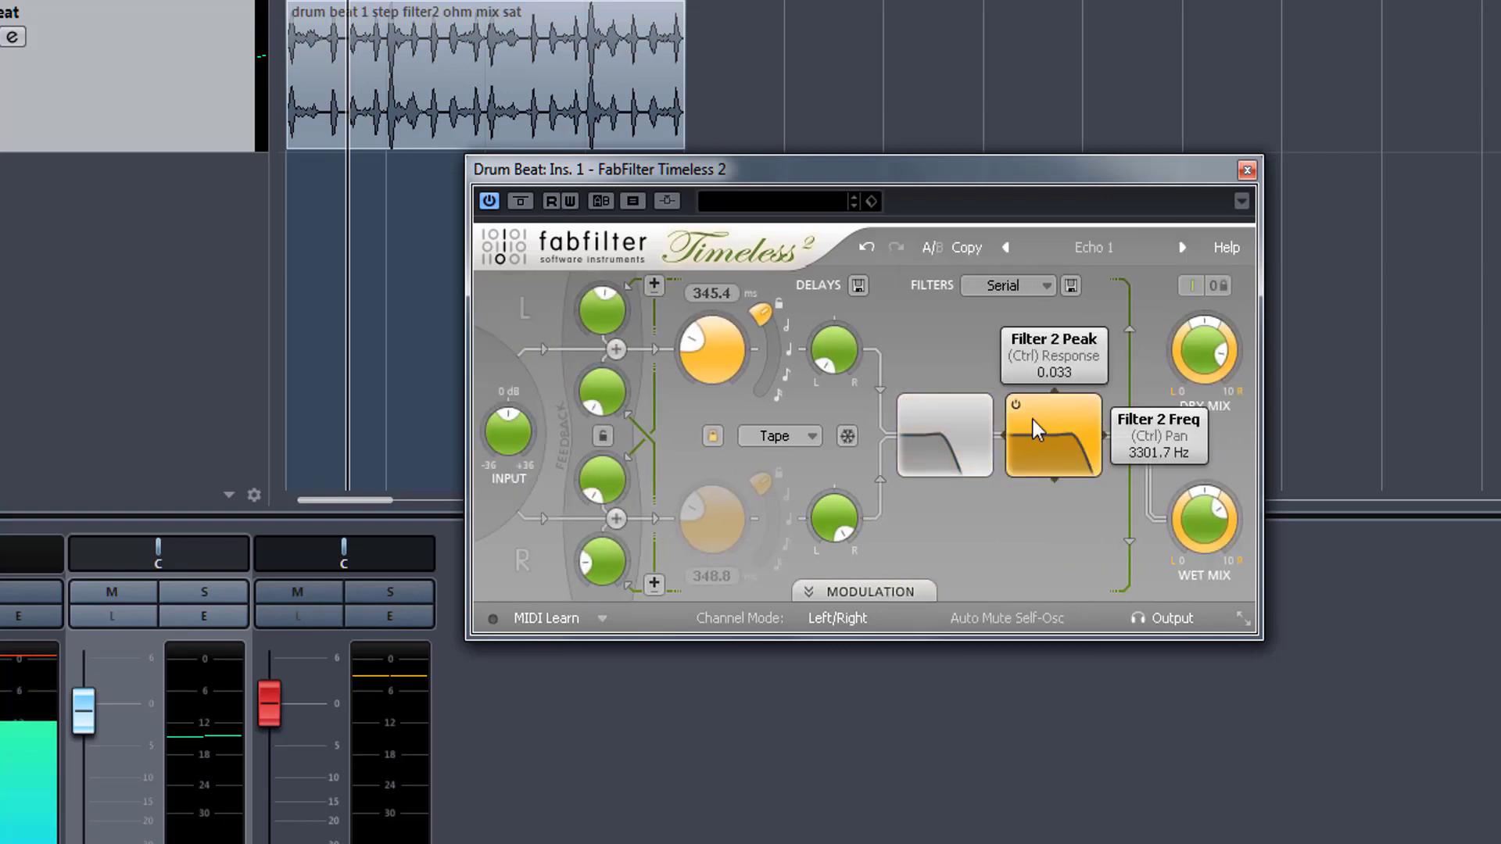
{"action": "left_click", "coordinate": [1016, 422]}
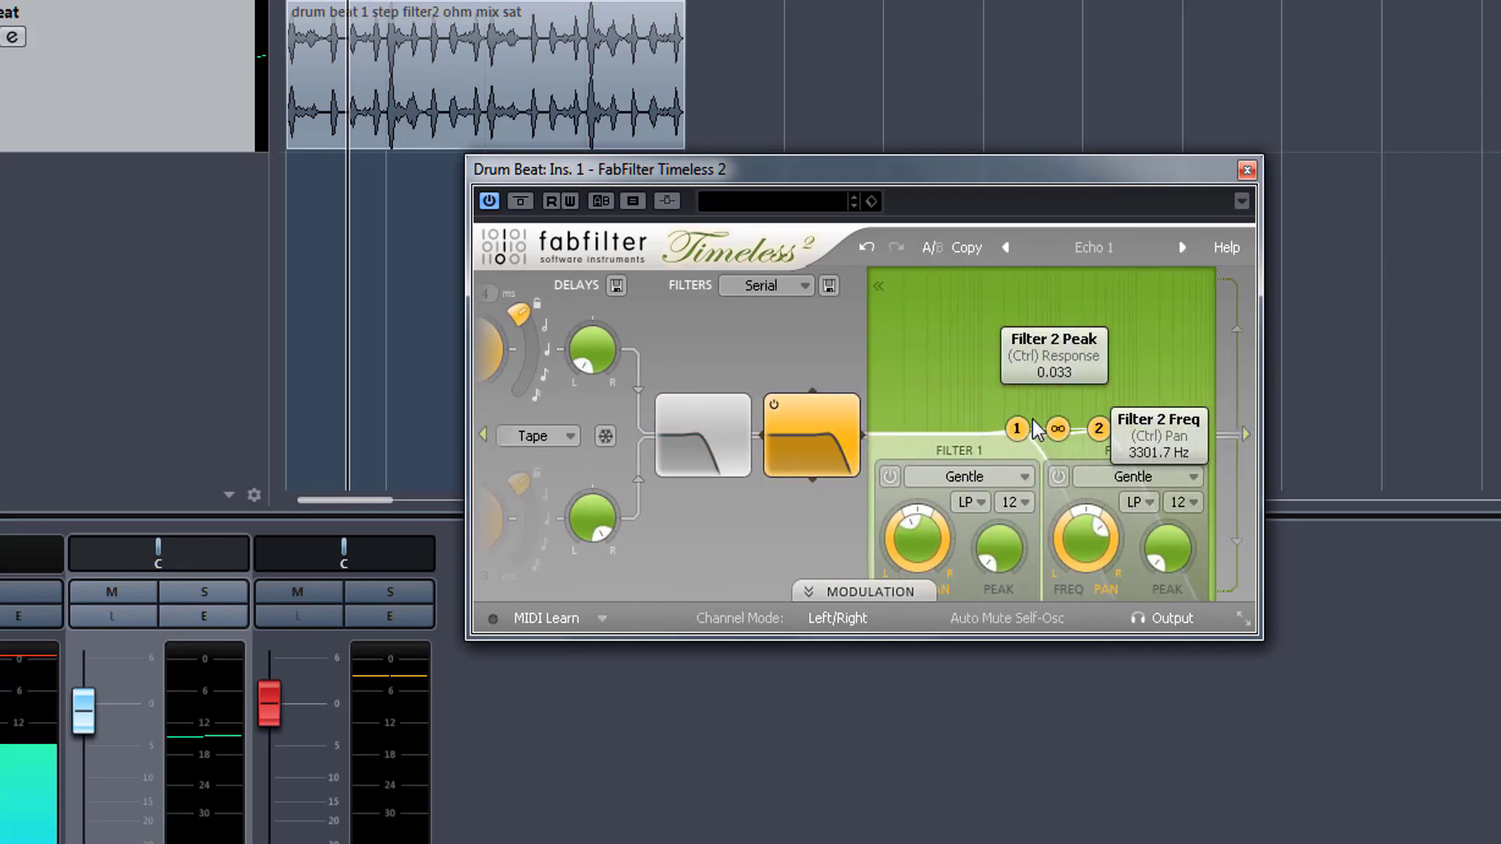
Make Filter 2 a Clean high-pass and set Filter 1's style to Tube.
{"action": "left_click", "coordinate": [1166, 472]}
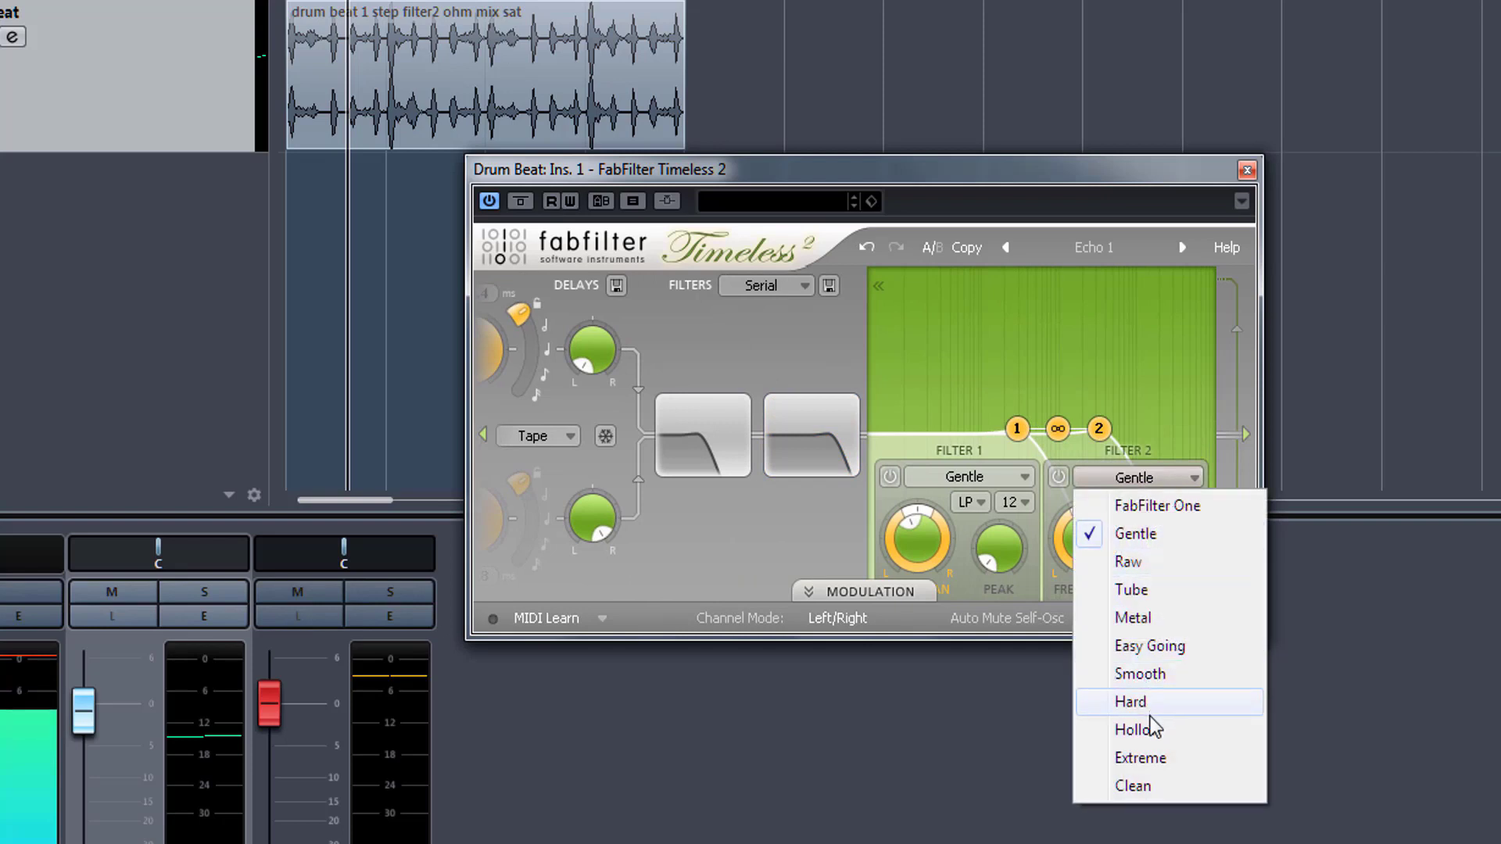
{"action": "left_click", "coordinate": [1135, 786]}
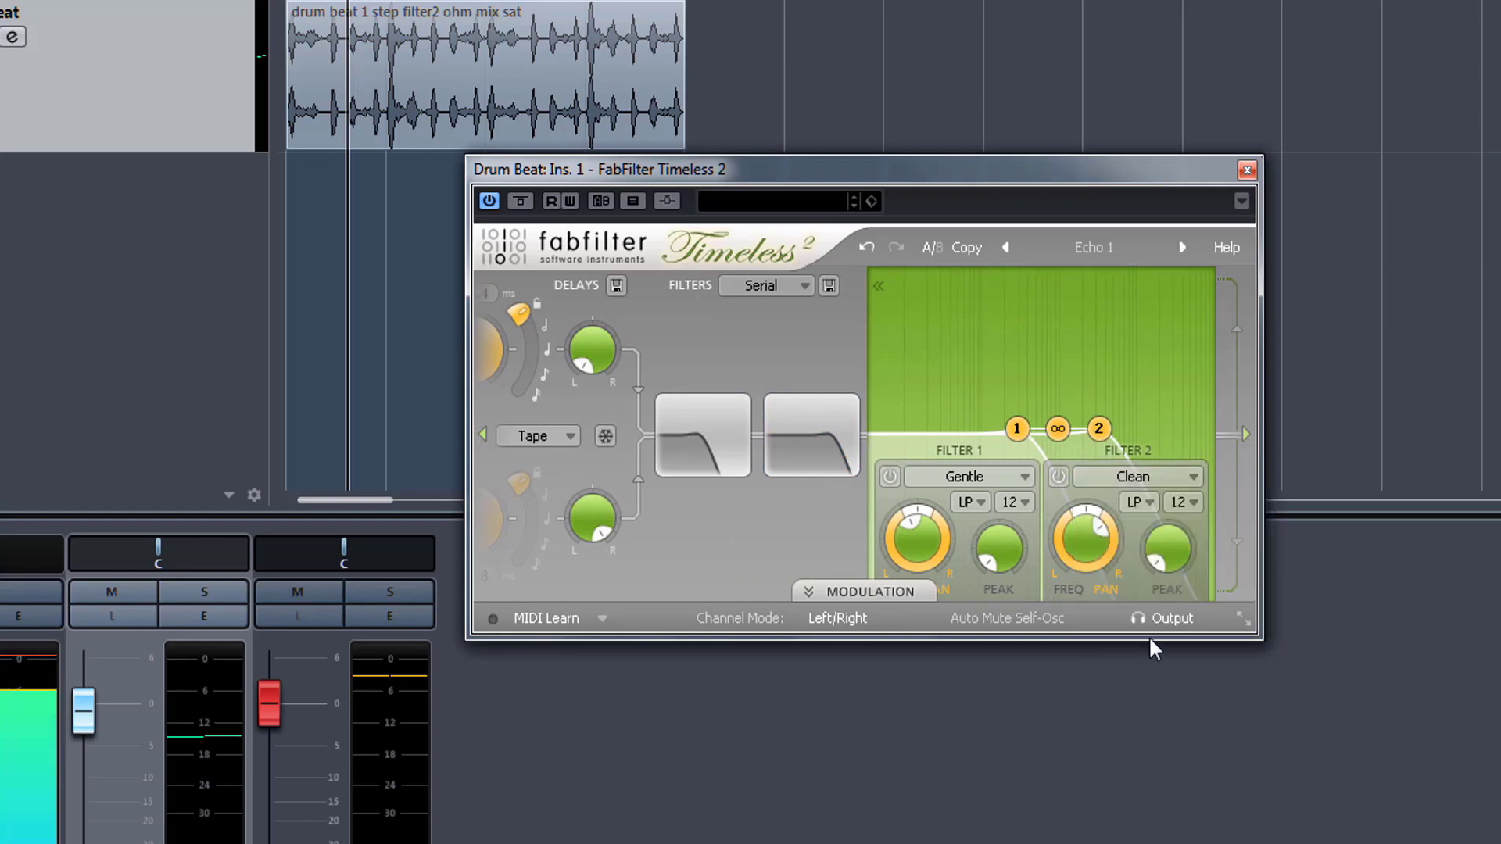
{"action": "left_click", "coordinate": [977, 478]}
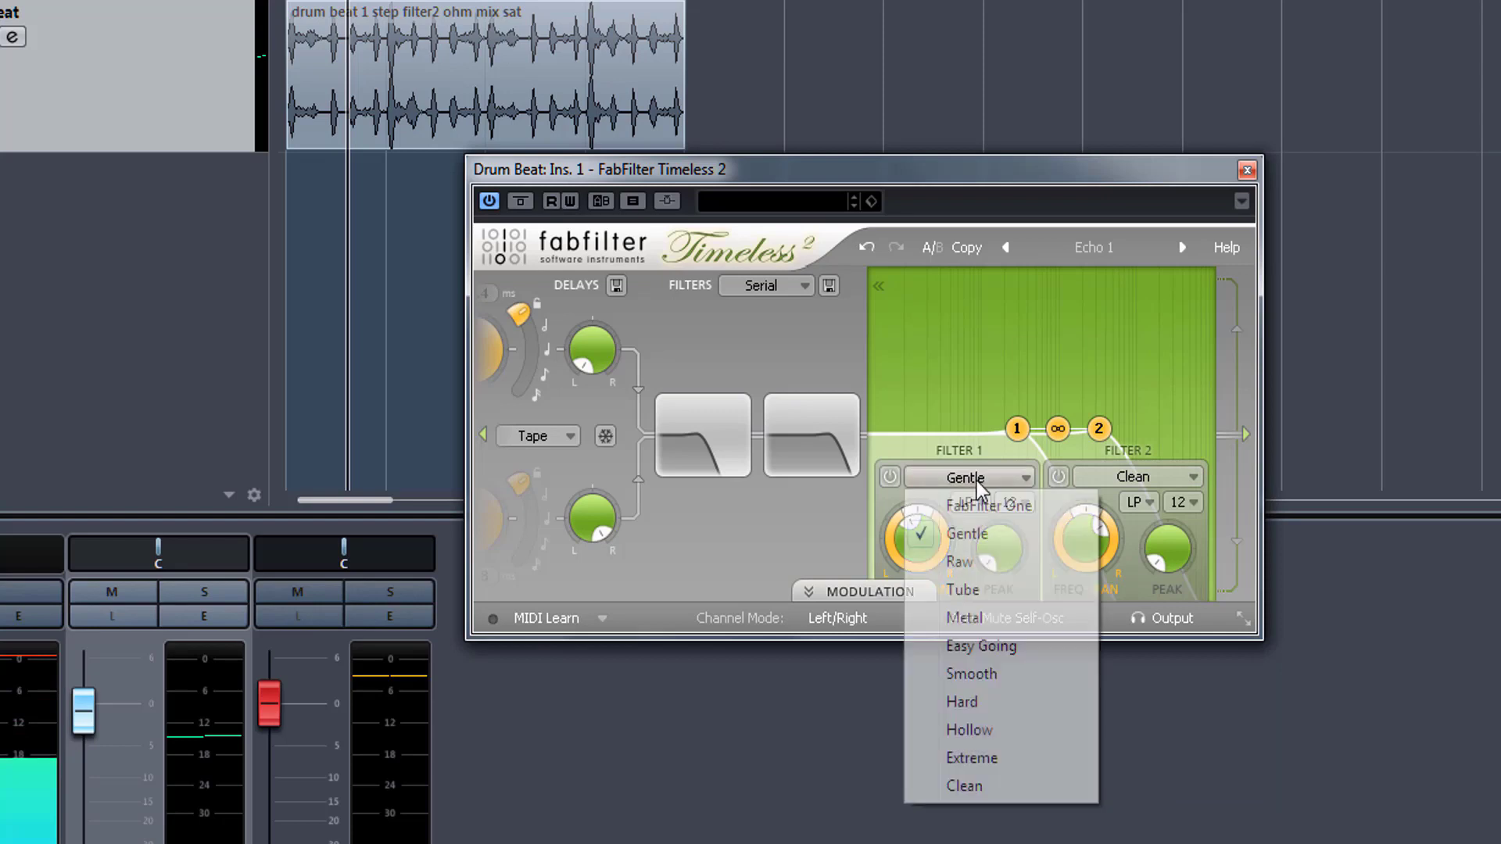
{"action": "left_click", "coordinate": [999, 591]}
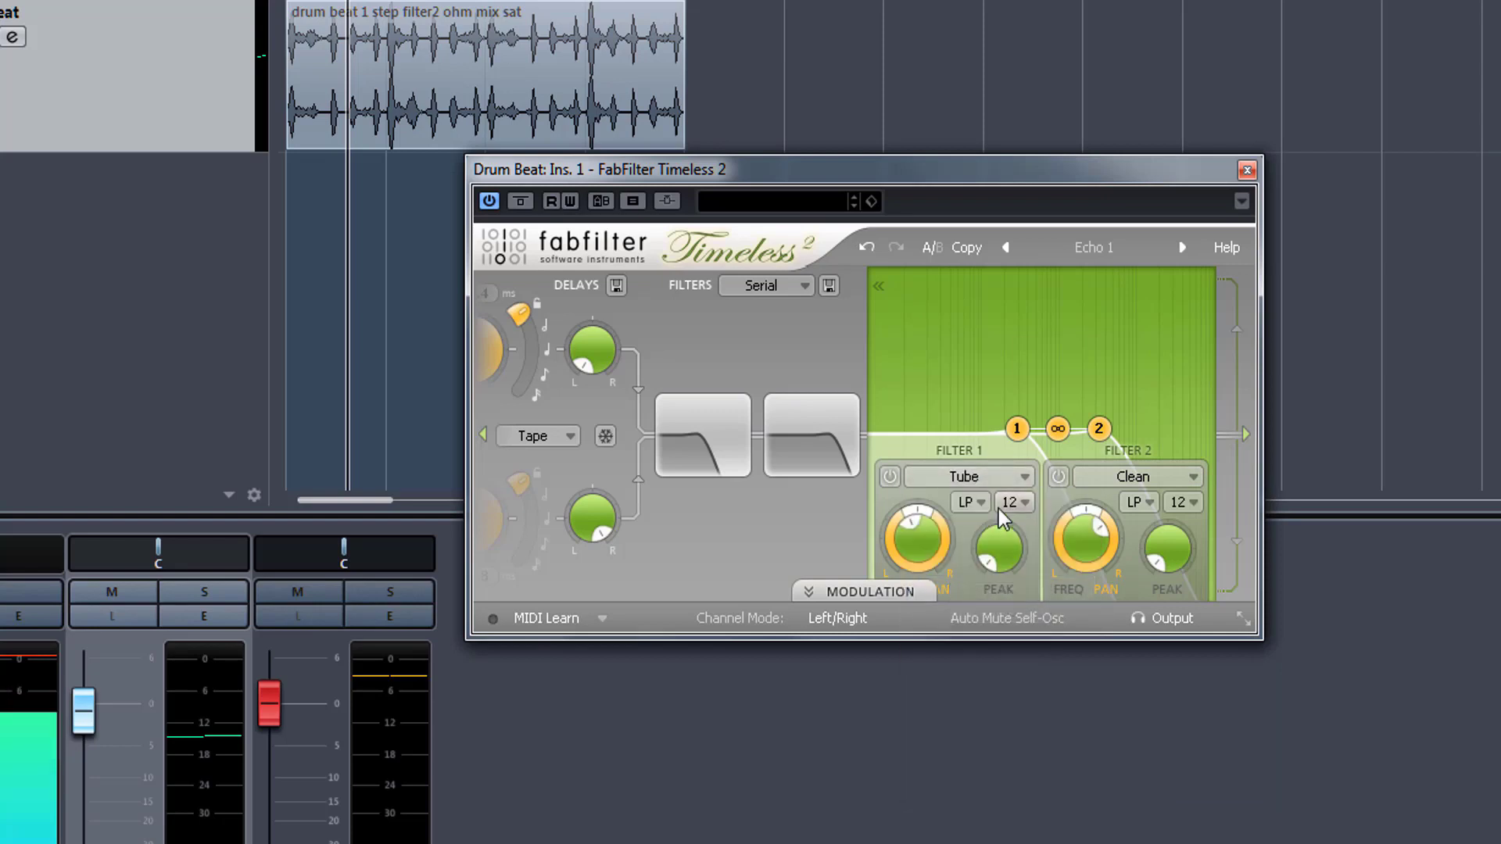
{"action": "left_click", "coordinate": [1141, 502]}
{"action": "left_click", "coordinate": [1157, 554]}
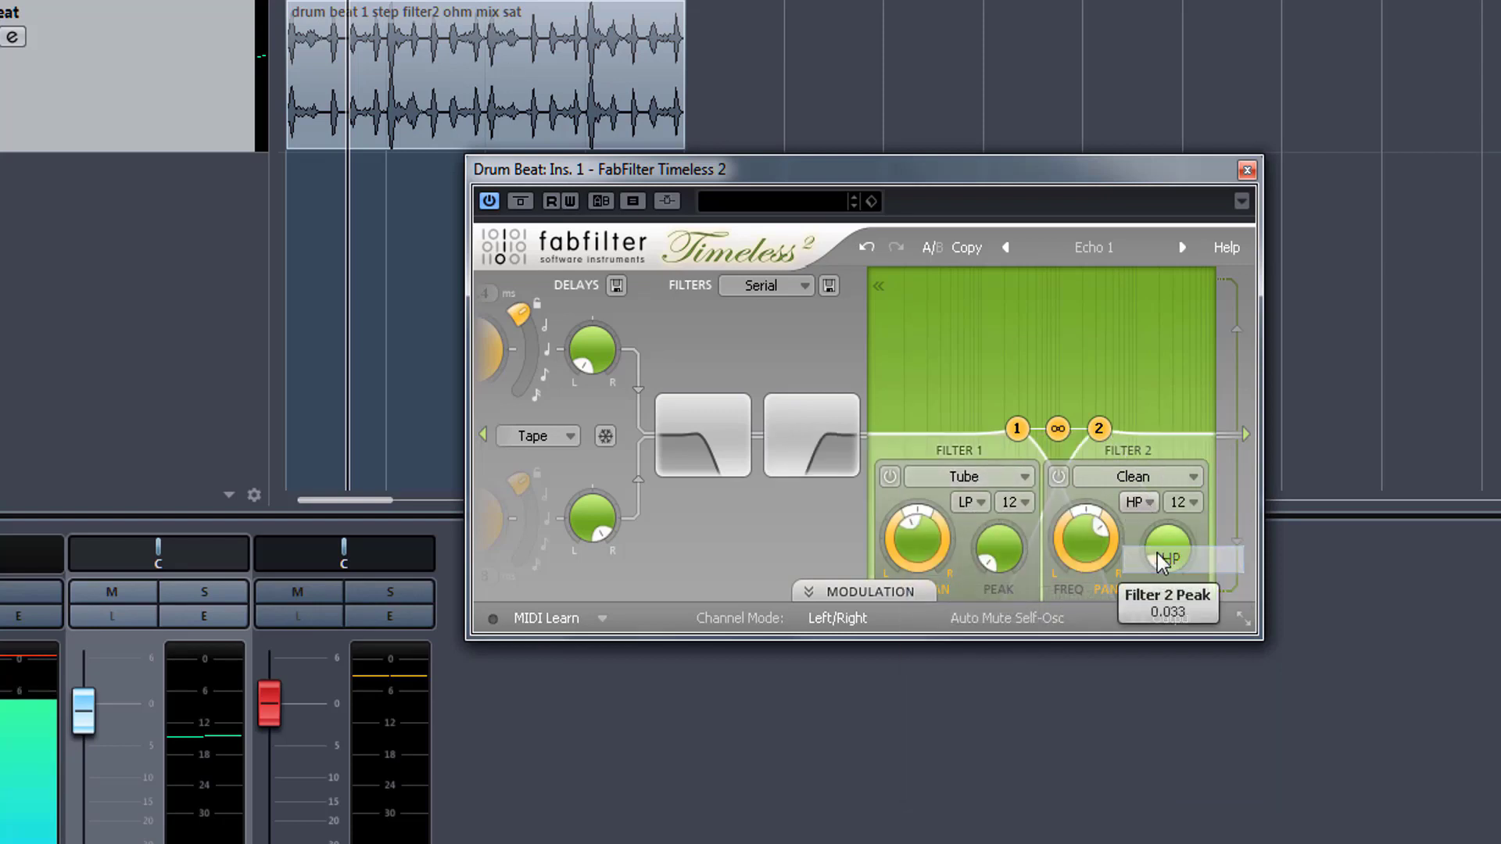
Sweep the filter peaks, compare Filter 2 bypassed, and set the filter routing to Per Channel.
{"action": "mouse_move", "coordinate": [1060, 432]}
{"action": "left_mouse_down"}
{"action": "mouse_move", "coordinate": [1074, 325]}
{"action": "mouse_move", "coordinate": [1063, 449]}
{"action": "mouse_move", "coordinate": [1057, 436]}
{"action": "left_mouse_up"}
{"action": "left_click", "coordinate": [775, 406]}
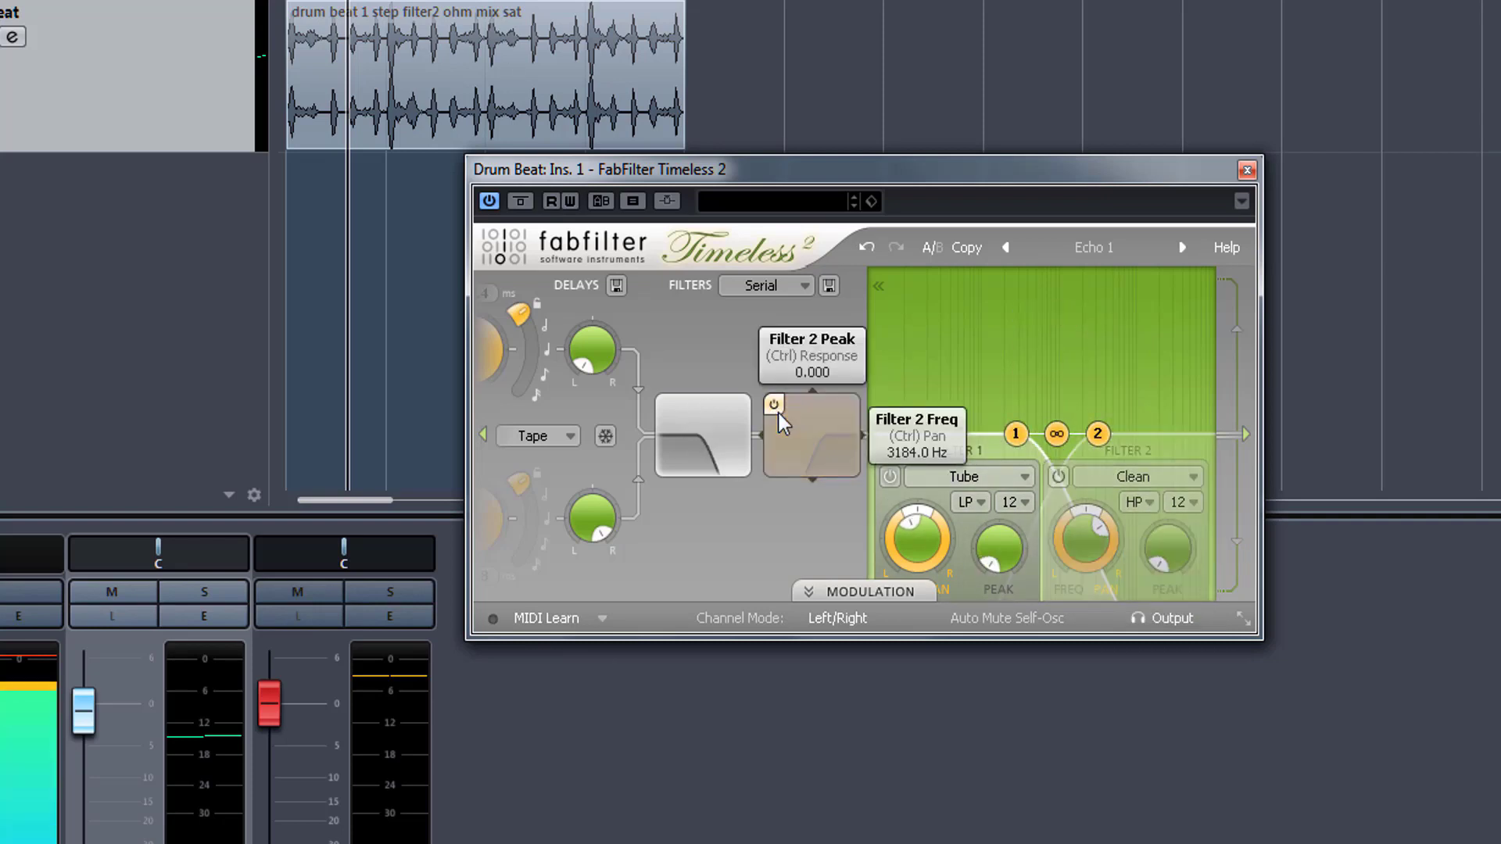
{"action": "left_click", "coordinate": [774, 406]}
{"action": "left_click", "coordinate": [780, 286]}
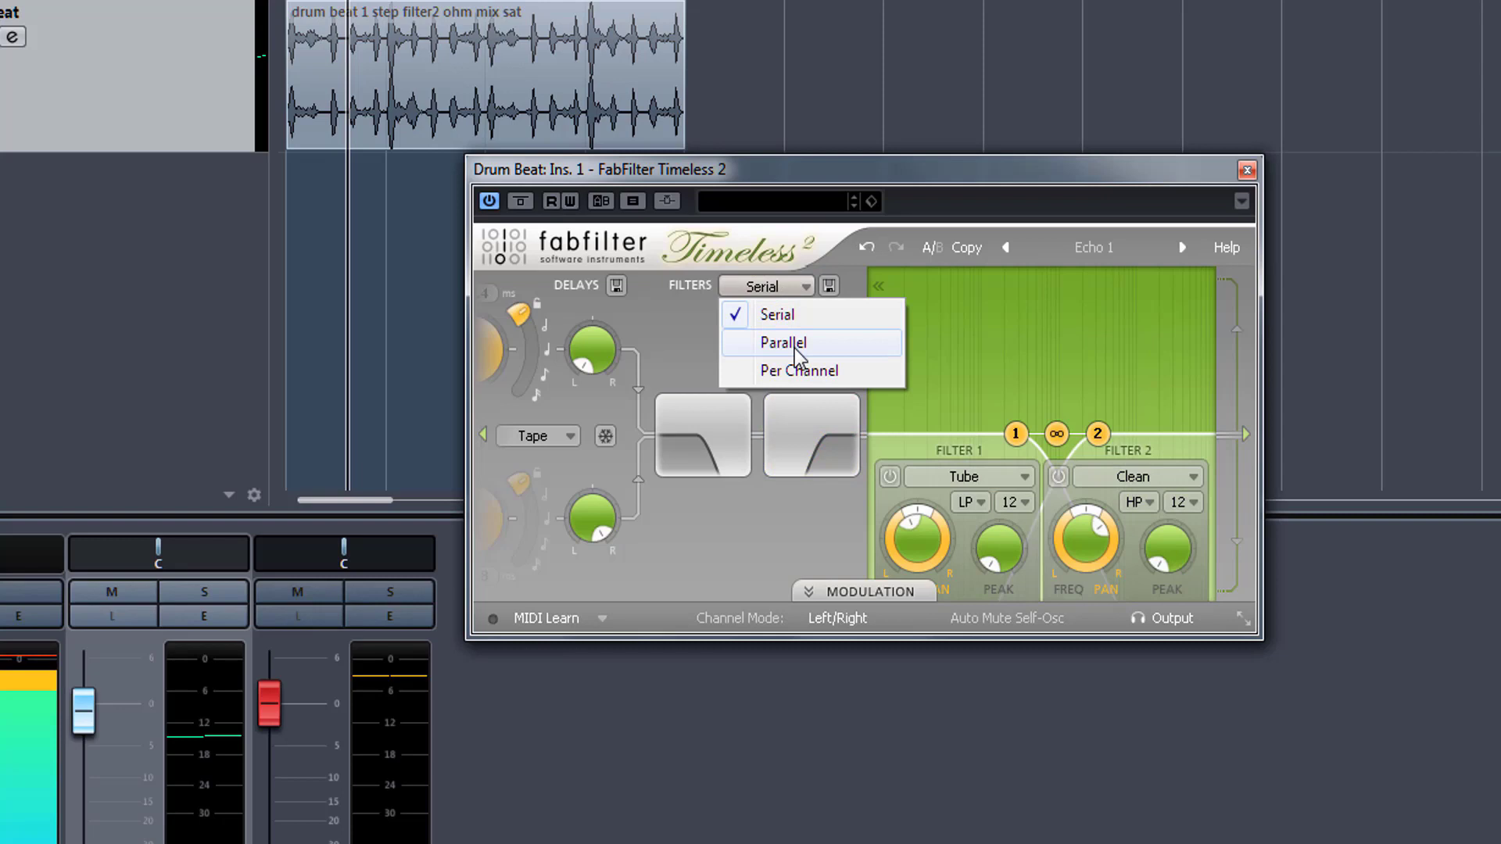
{"action": "left_click", "coordinate": [794, 349]}
{"action": "left_click", "coordinate": [804, 291]}
{"action": "left_click", "coordinate": [823, 378]}
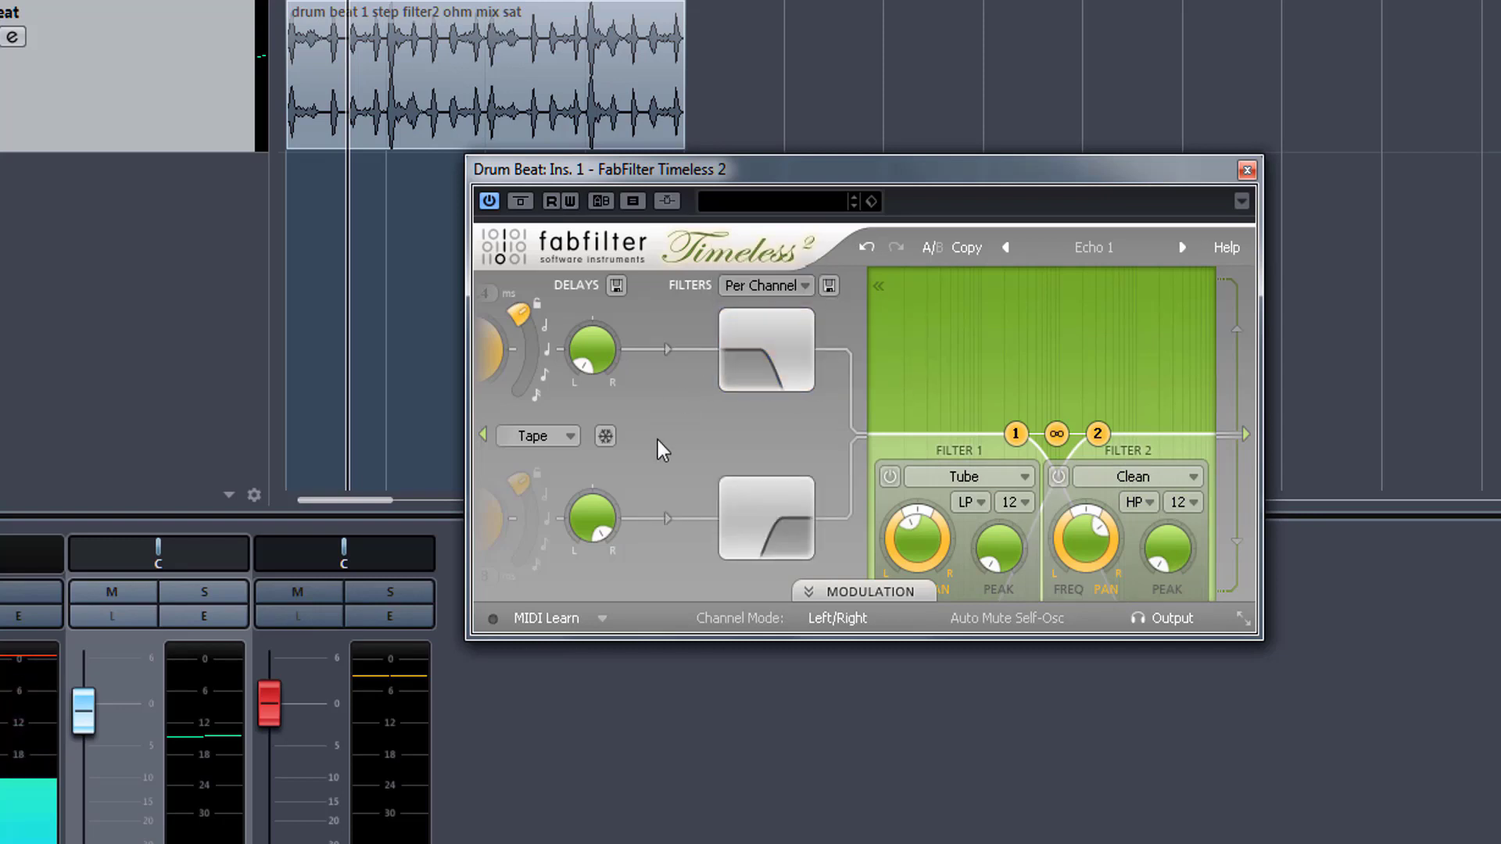
Unlink the delays so the right delay's 348.8 ms time is independent, and bring up the delay presets.
{"action": "mouse_move", "coordinate": [589, 459]}
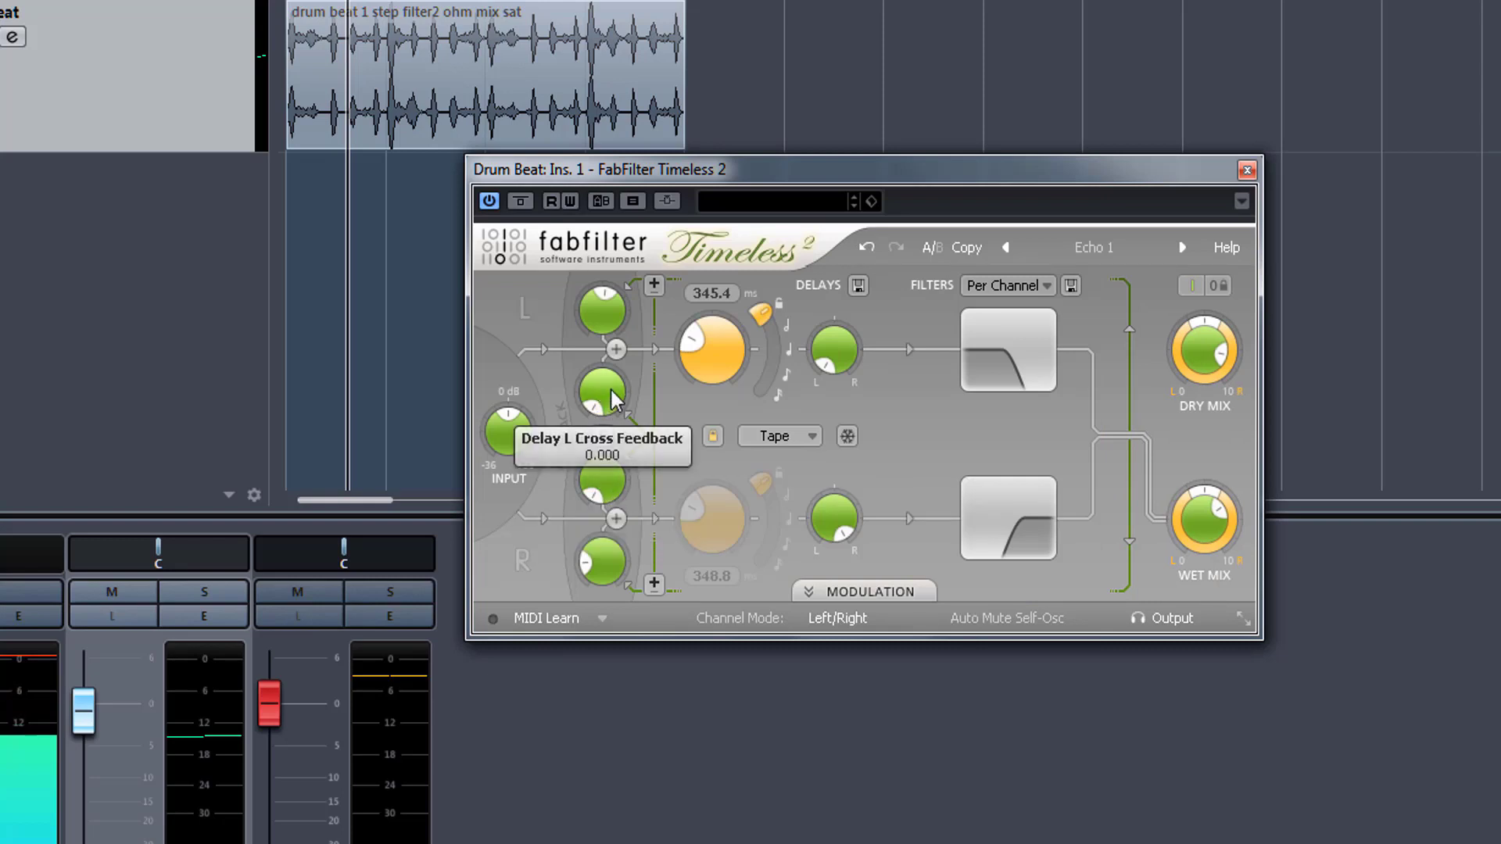
{"action": "mouse_move", "coordinate": [598, 401]}
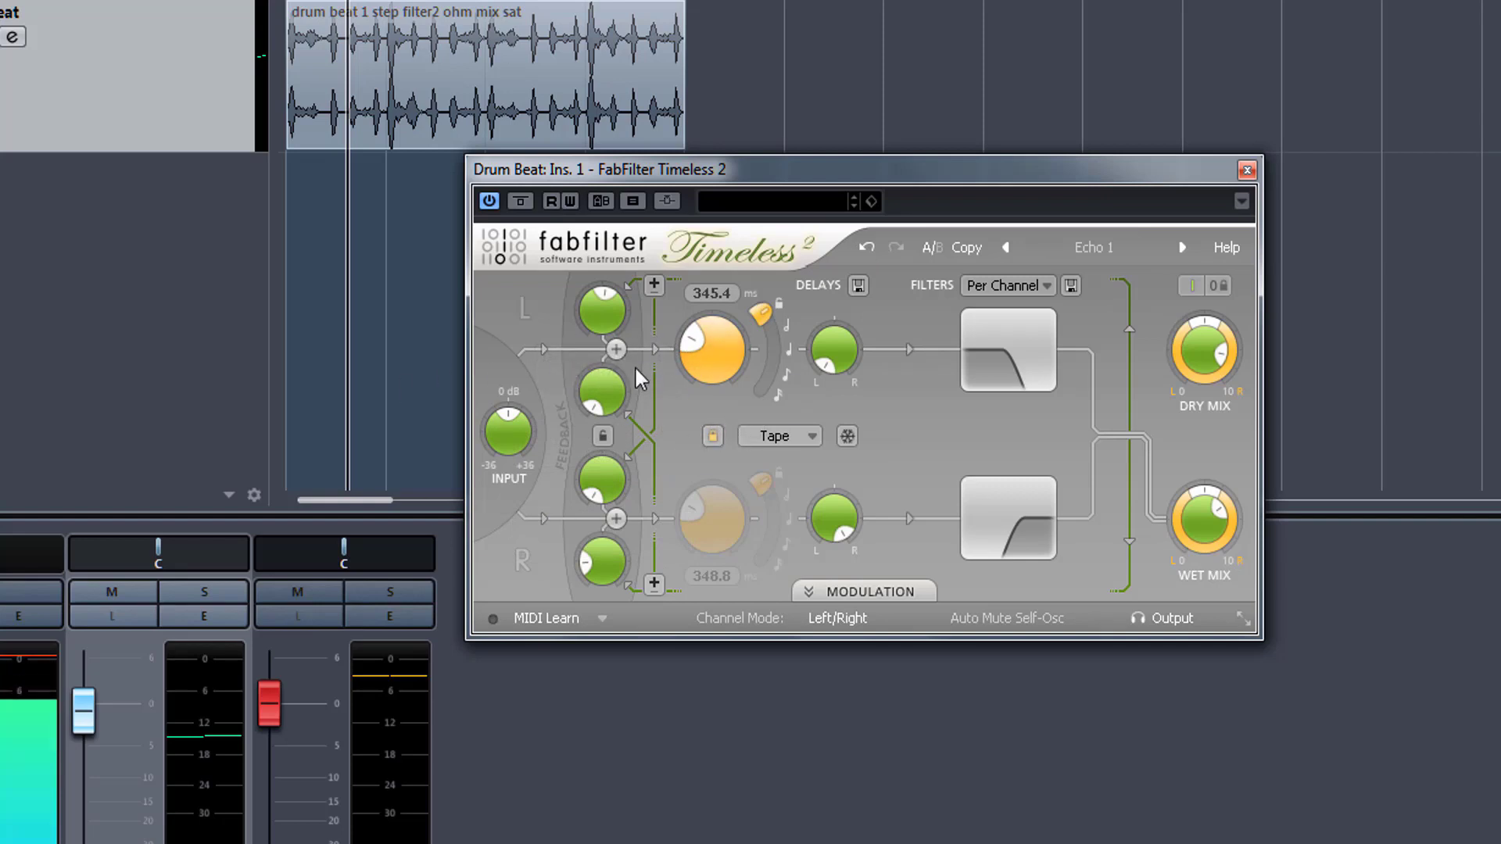
{"action": "left_click", "coordinate": [712, 435]}
{"action": "left_click", "coordinate": [858, 286]}
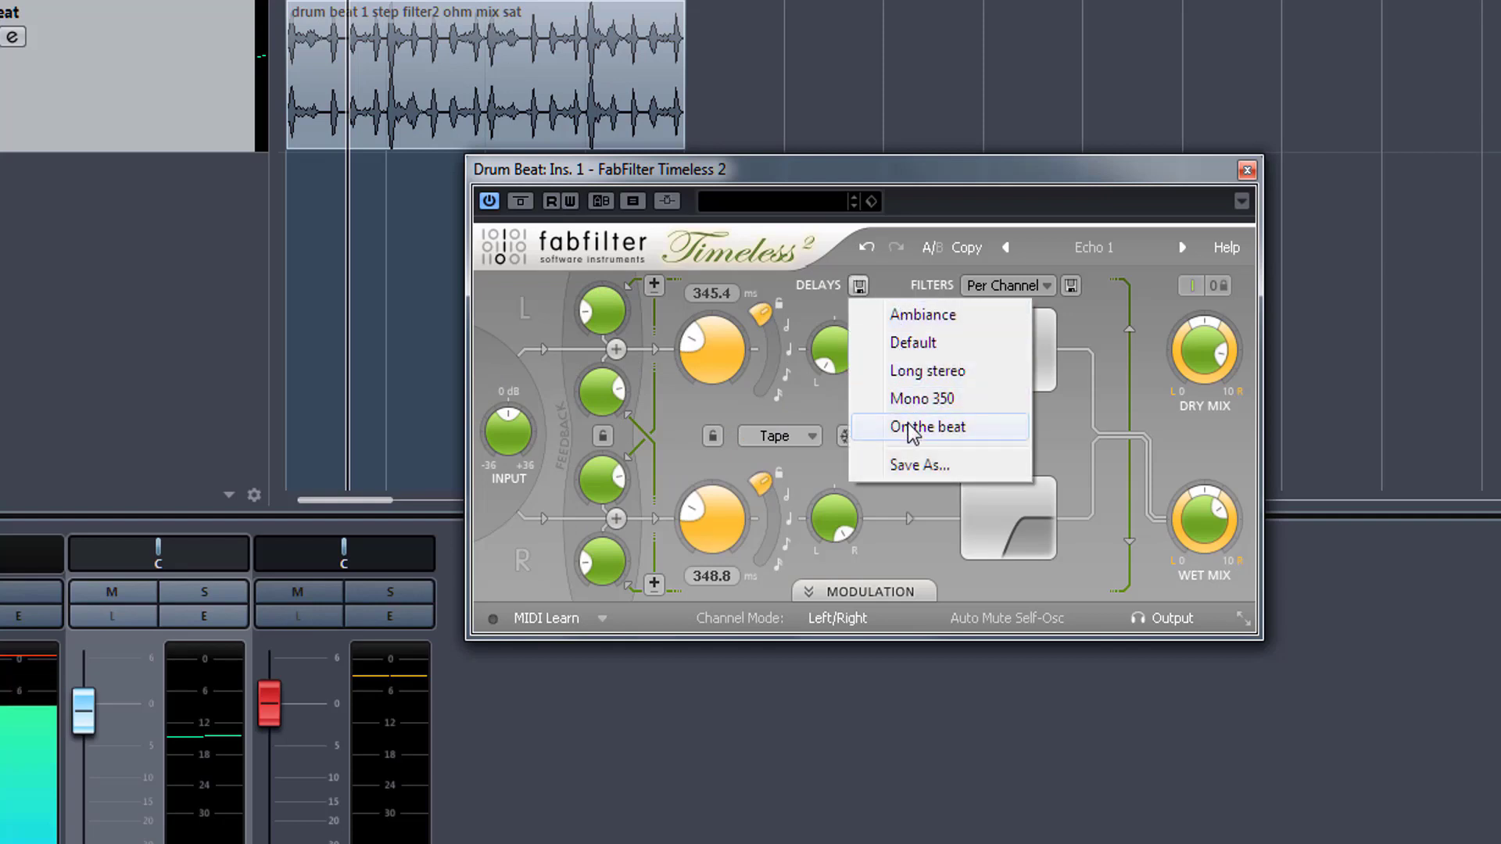
Dismiss the delay preset menu without loading a preset, keeping the 345.4/348.8 ms Tape delays.
{"action": "left_click", "coordinate": [908, 344]}
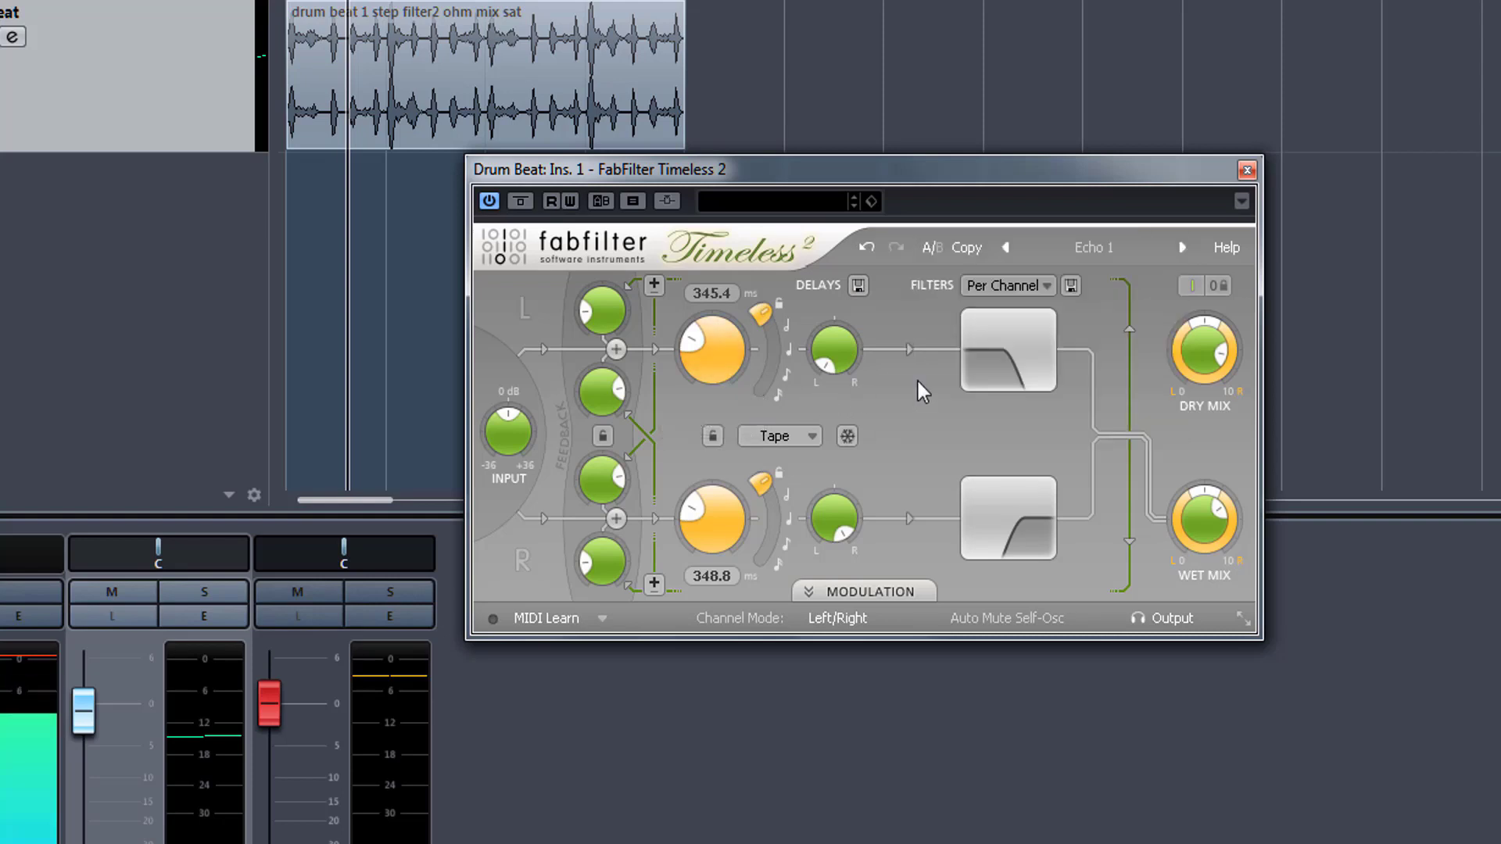
{"action": "left_click", "coordinate": [854, 287]}
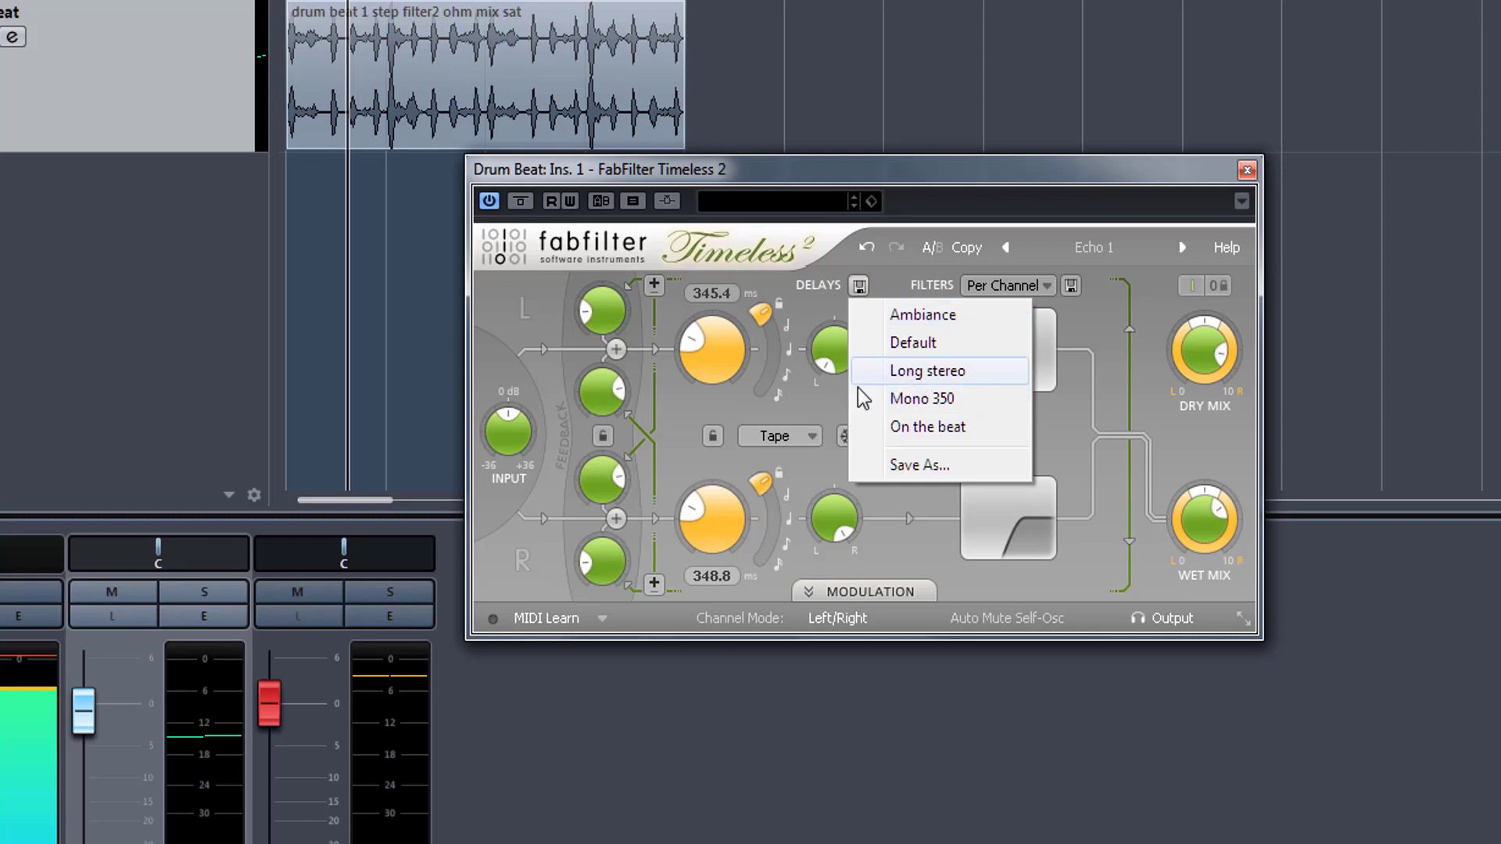
{"action": "left_click", "coordinate": [817, 392]}
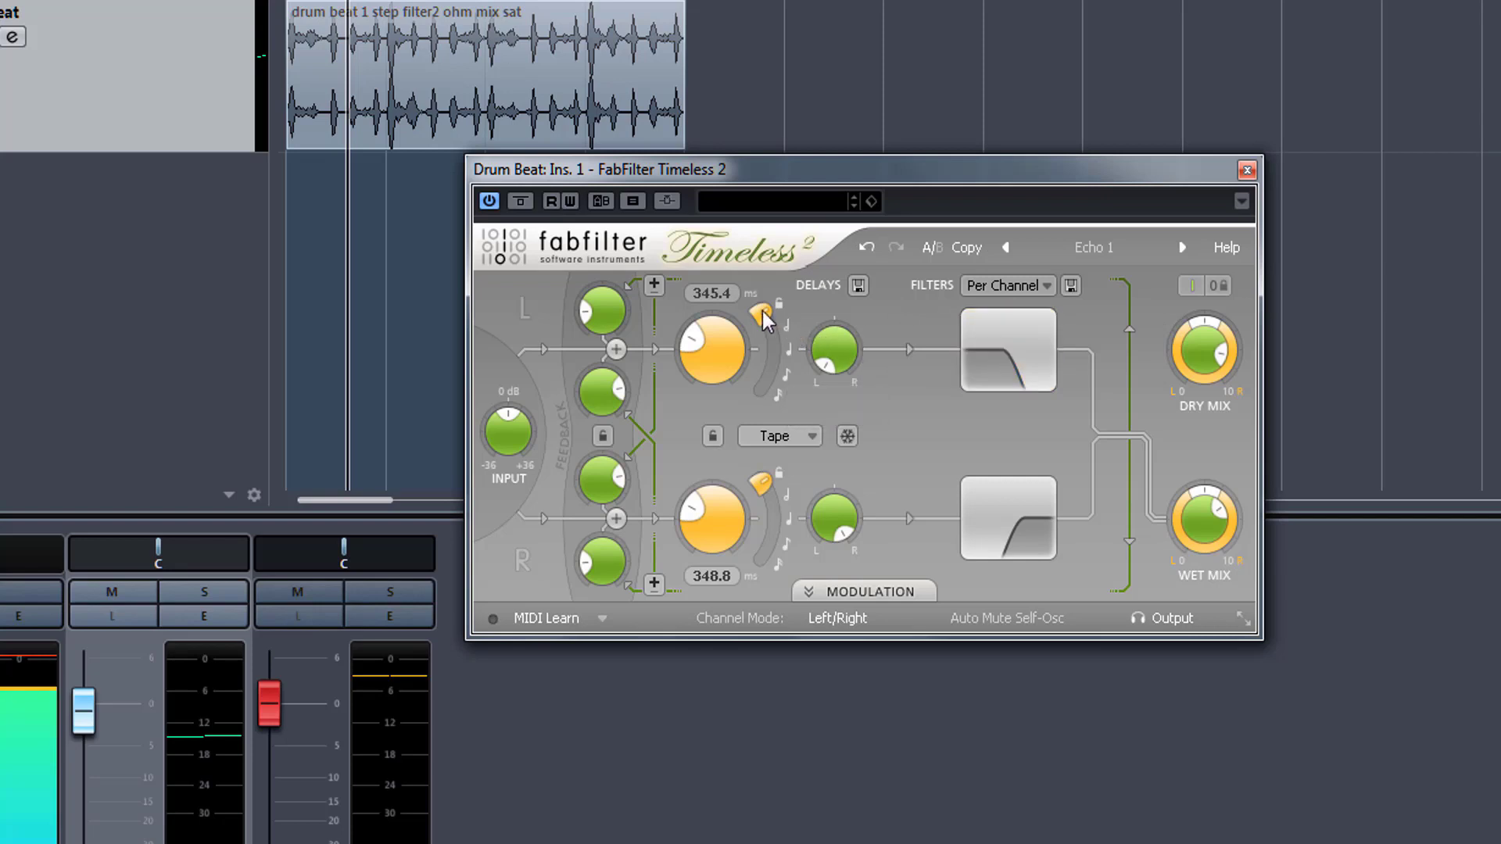
Try left delay times around 1165.6 ms with the delays linked, then unlink them again.
{"action": "left_click_drag", "start_coordinate": [749, 309], "coordinate": [714, 437]}
{"action": "left_click", "coordinate": [715, 438]}
{"action": "mouse_move", "coordinate": [708, 336]}
{"action": "left_mouse_down"}
{"action": "mouse_move", "coordinate": [709, 316]}
{"action": "mouse_move", "coordinate": [682, 381]}
{"action": "mouse_move", "coordinate": [765, 251]}
{"action": "mouse_move", "coordinate": [708, 351]}
{"action": "left_mouse_up"}
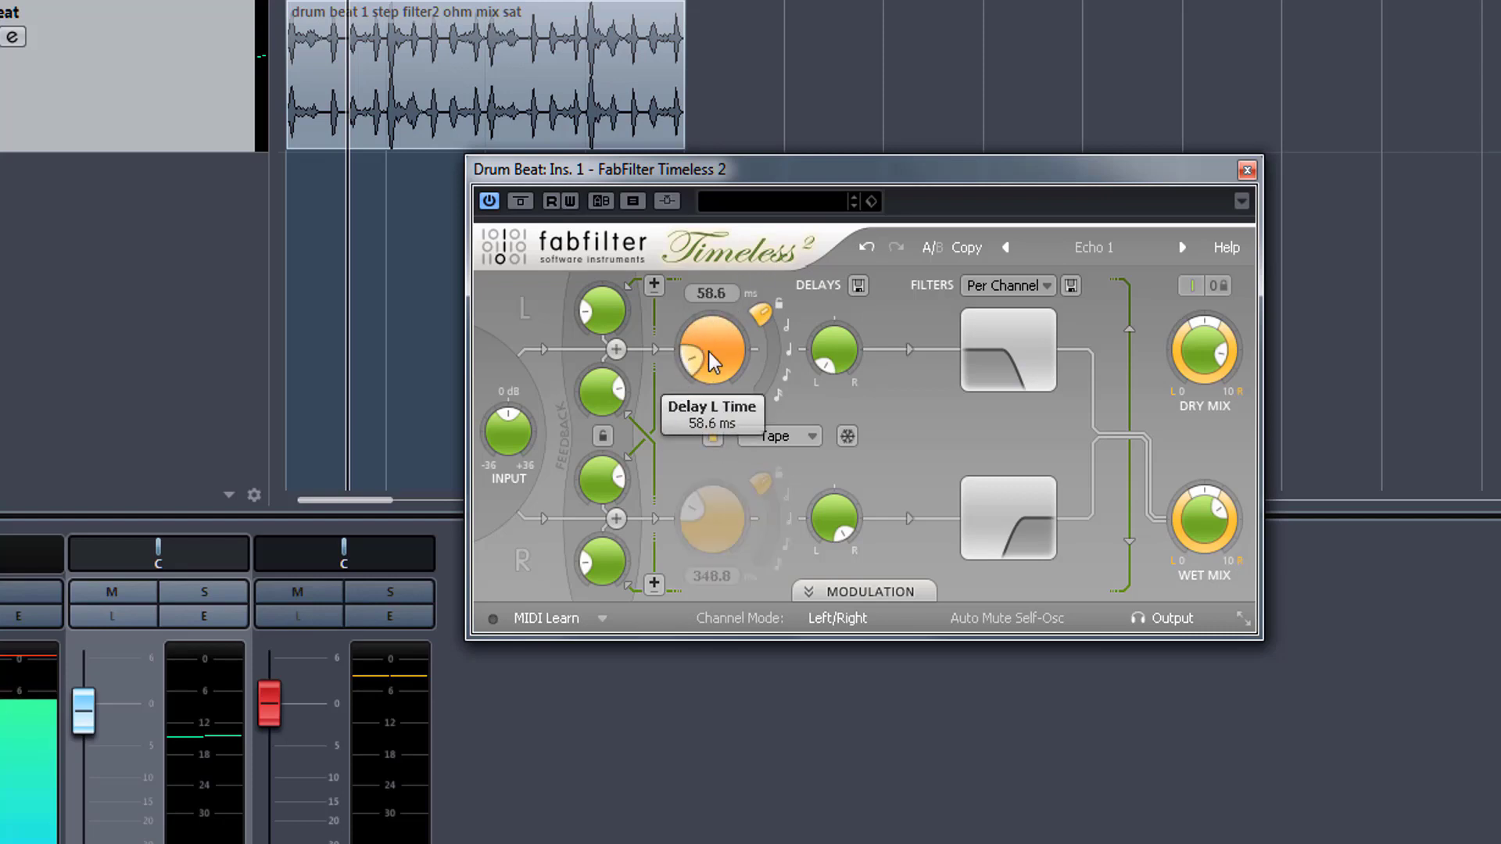
{"action": "left_click", "coordinate": [712, 435]}
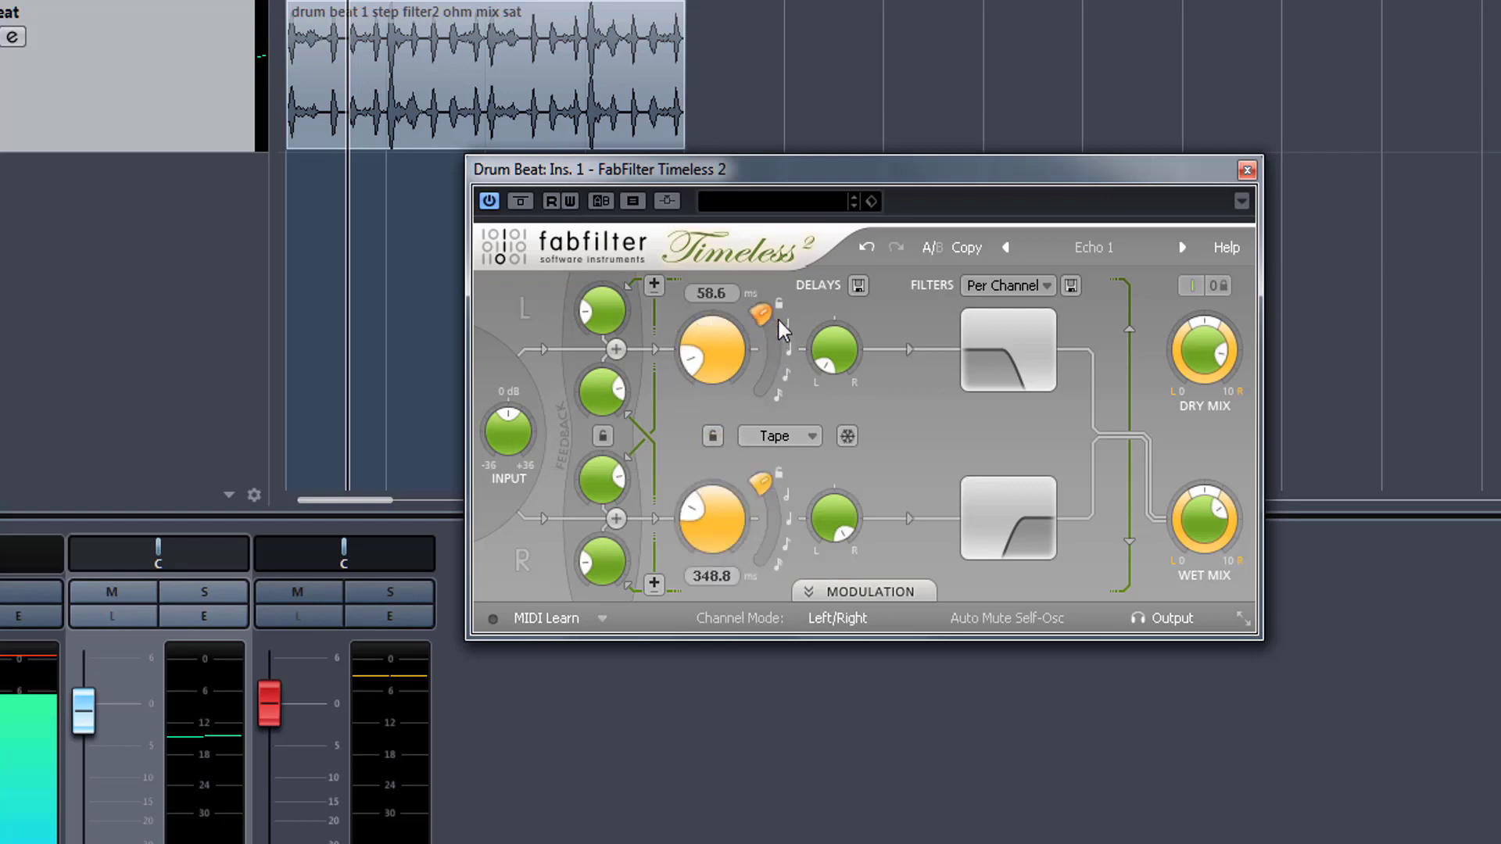
Tempo-sync the left delay to a note value, leaving the right delay at 348.8 ms.
{"action": "left_click", "coordinate": [780, 322]}
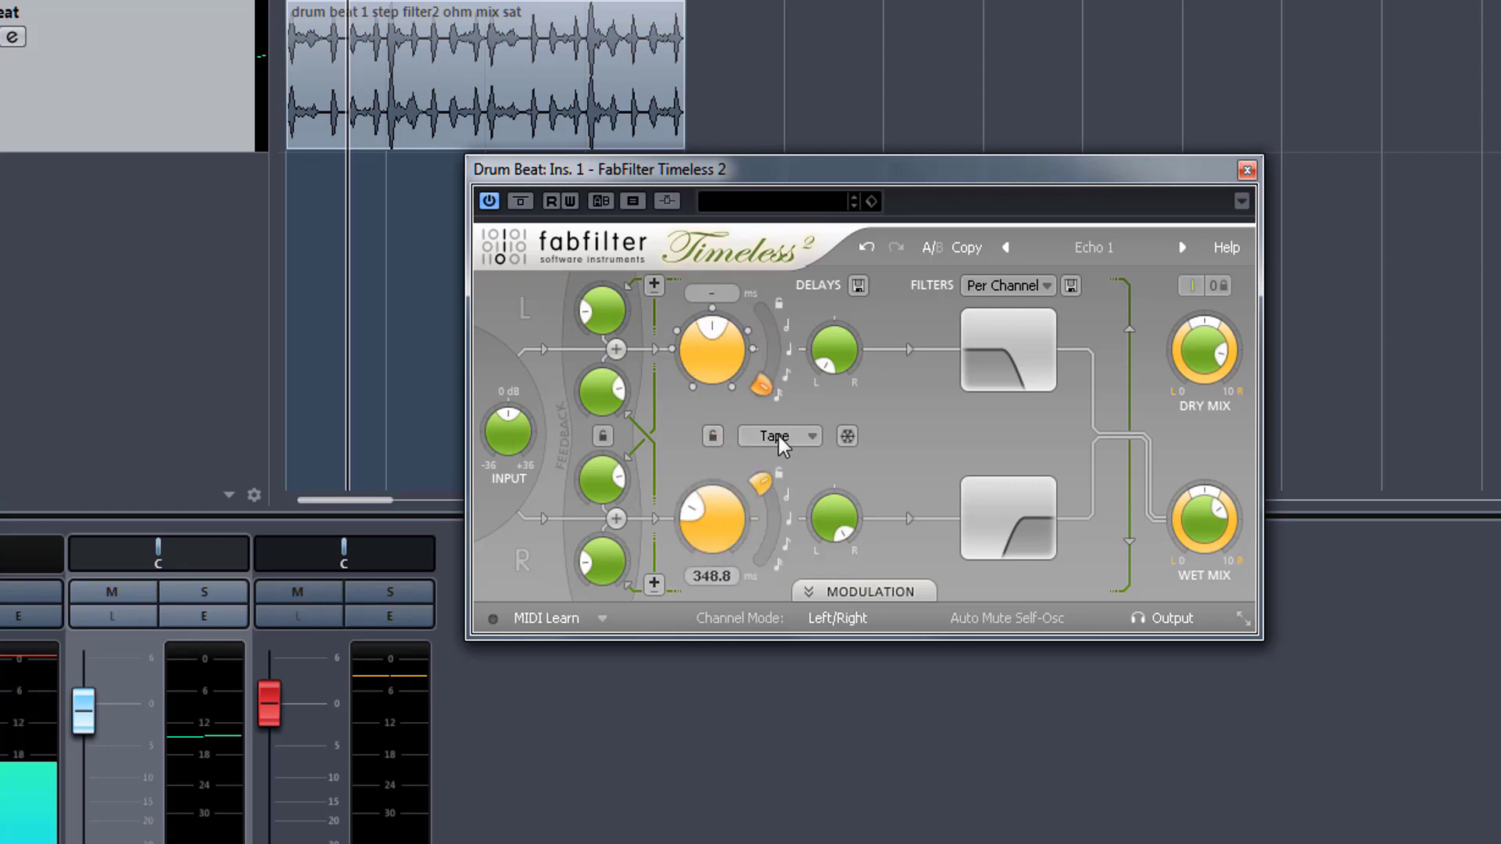
{"action": "left_click", "coordinate": [797, 321]}
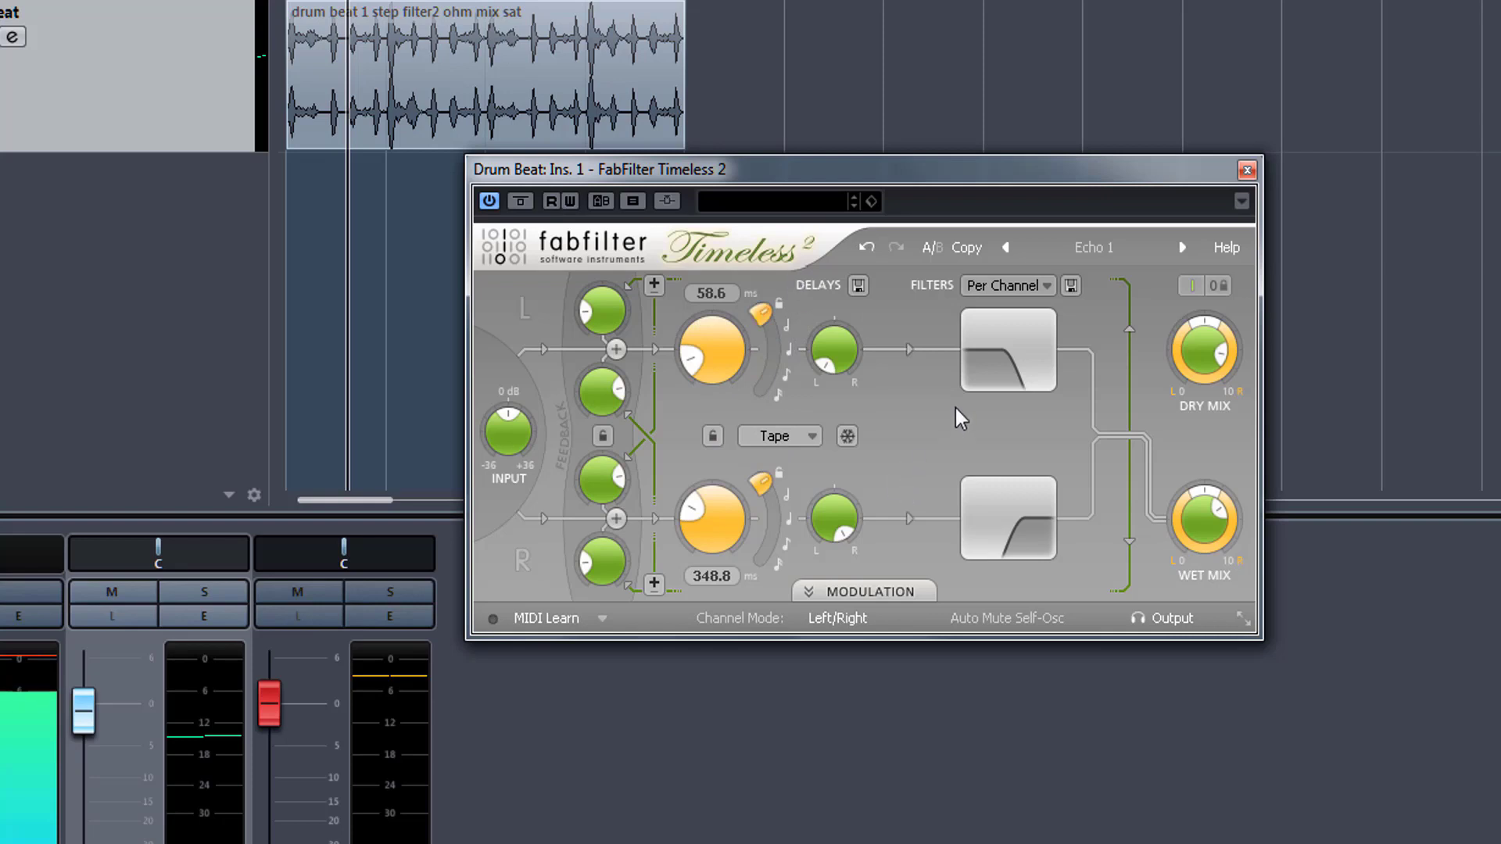
{"action": "left_click", "coordinate": [782, 358]}
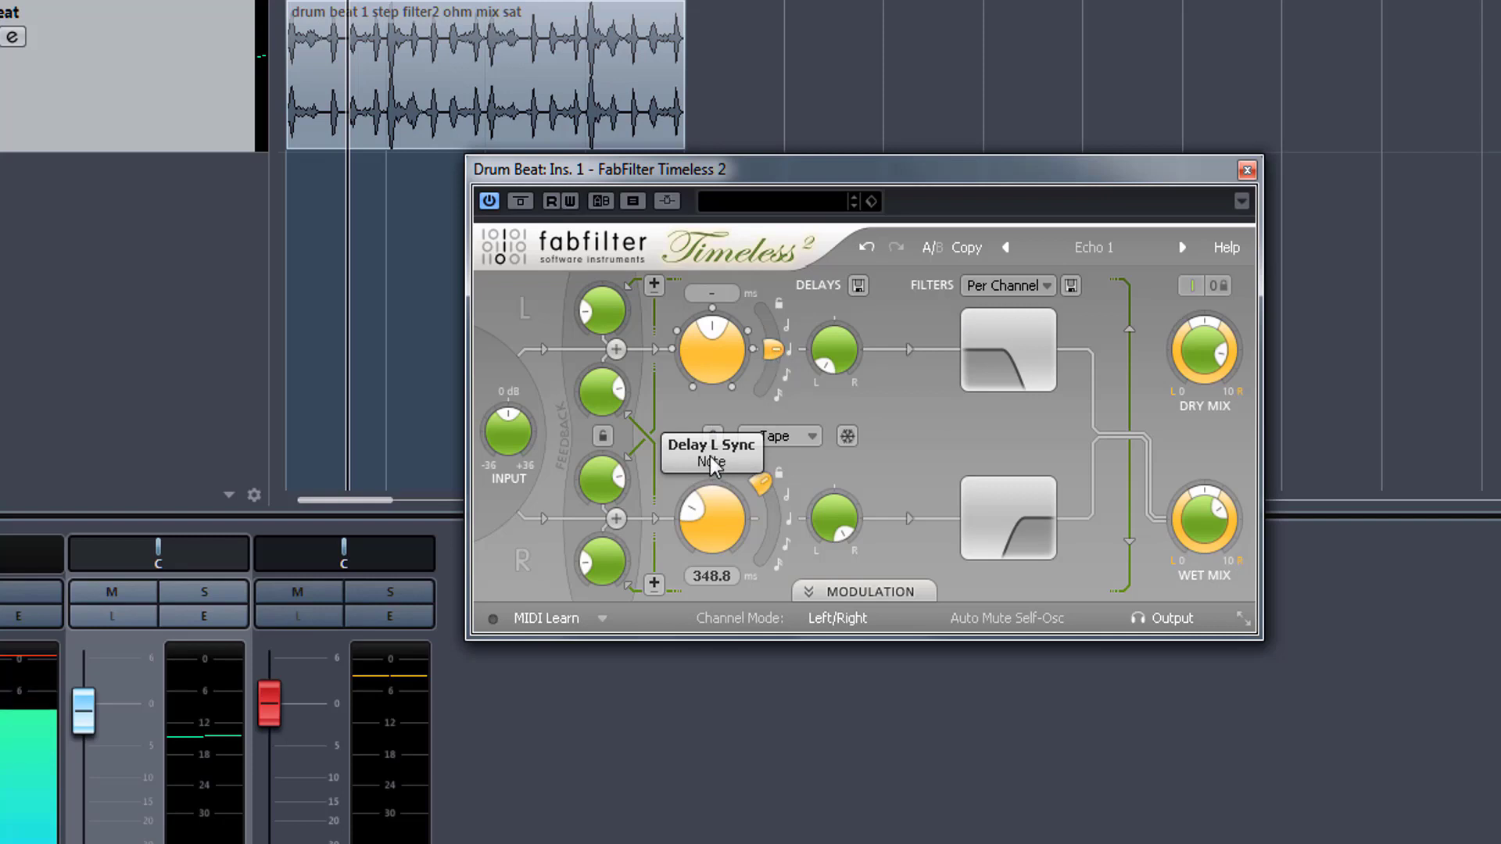
Add a new XLFO modulation source to the delay, then collapse the modulation section.
{"action": "left_click", "coordinate": [862, 592]}
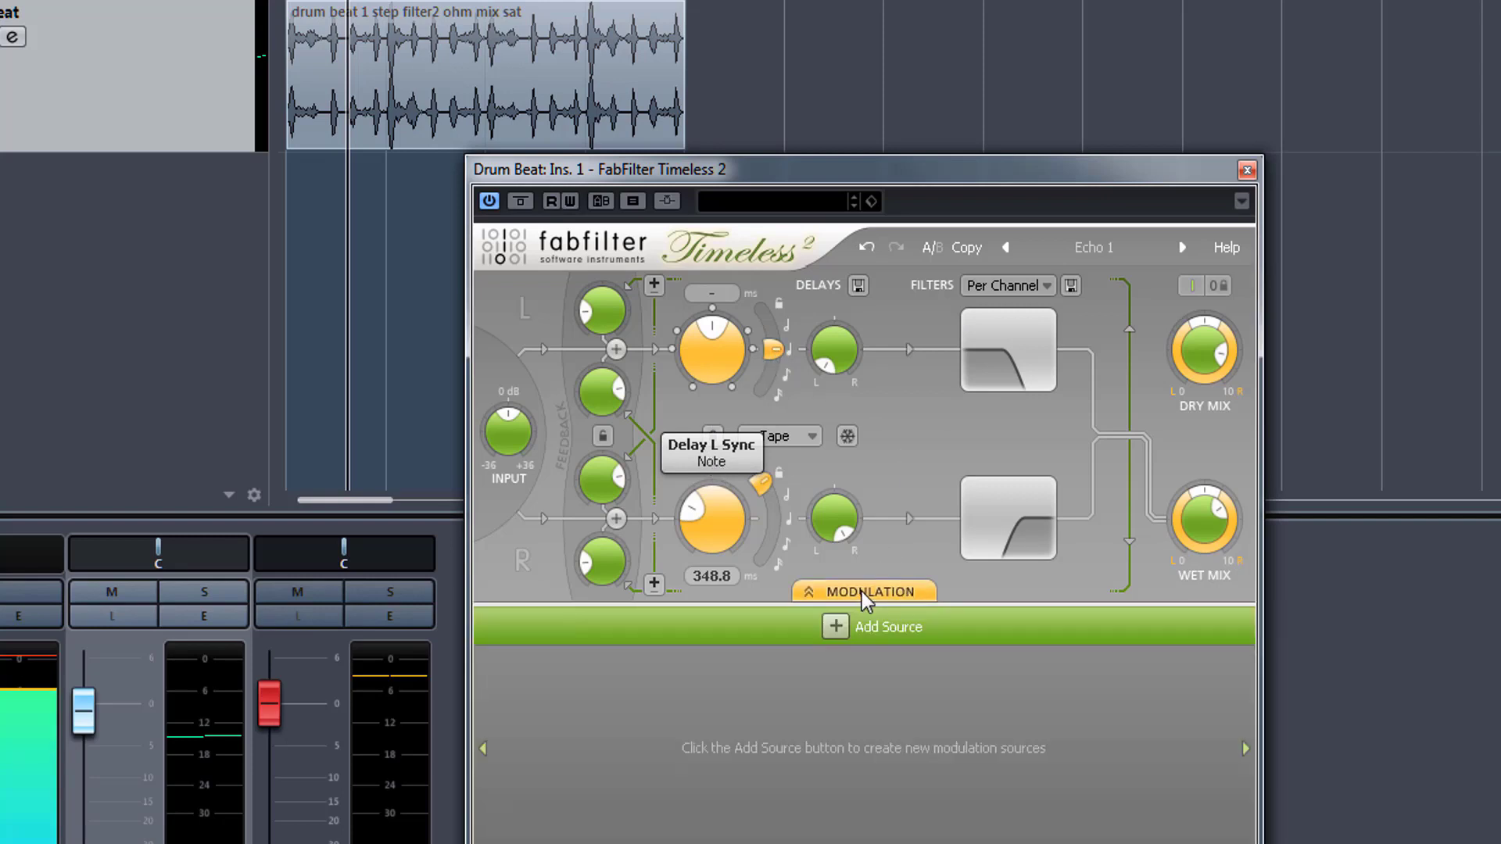
{"action": "left_click", "coordinate": [834, 627]}
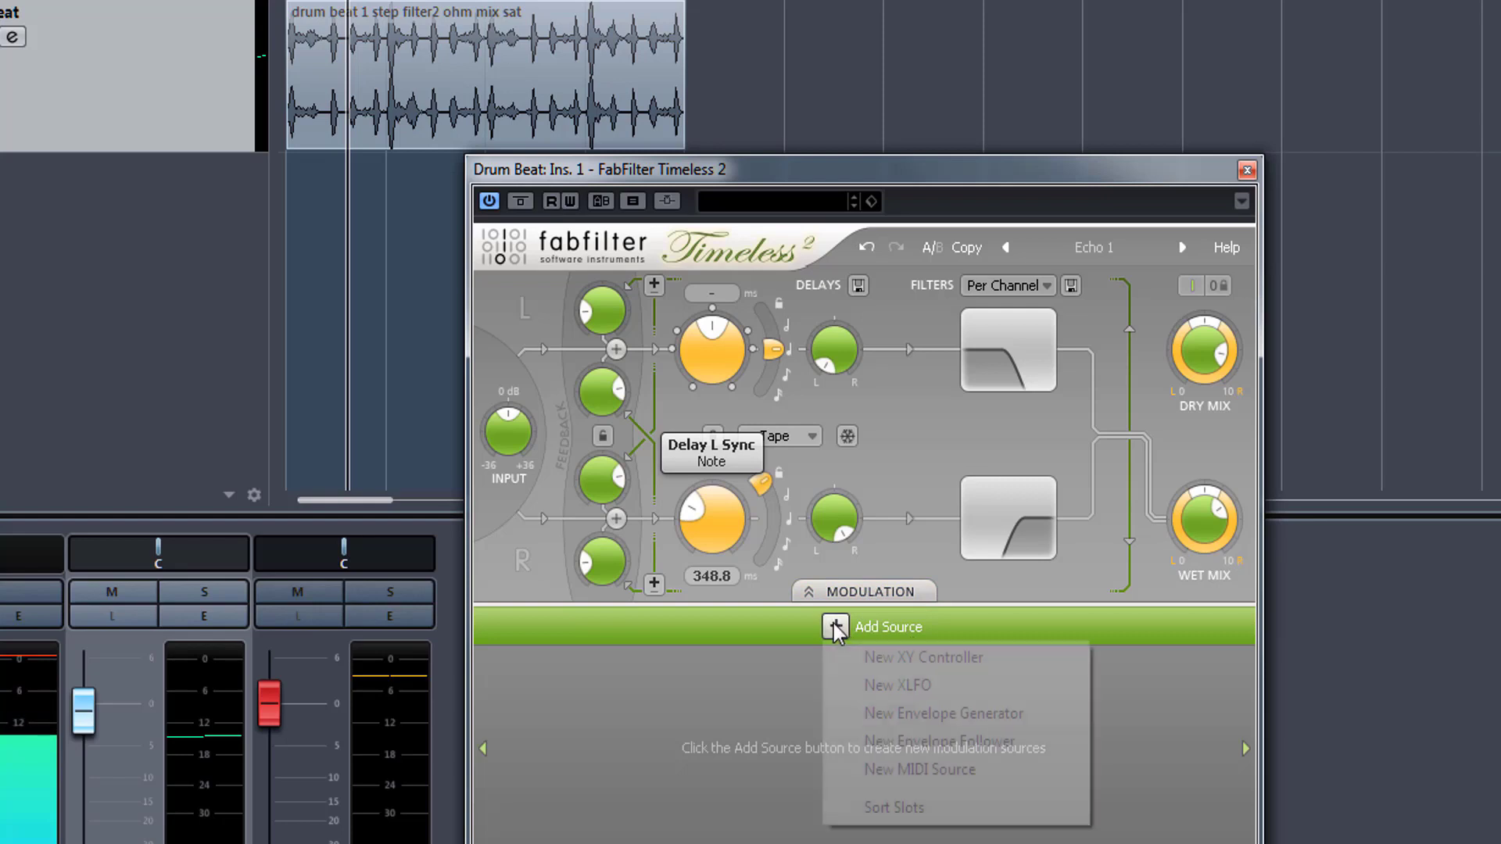
{"action": "left_click", "coordinate": [897, 687]}
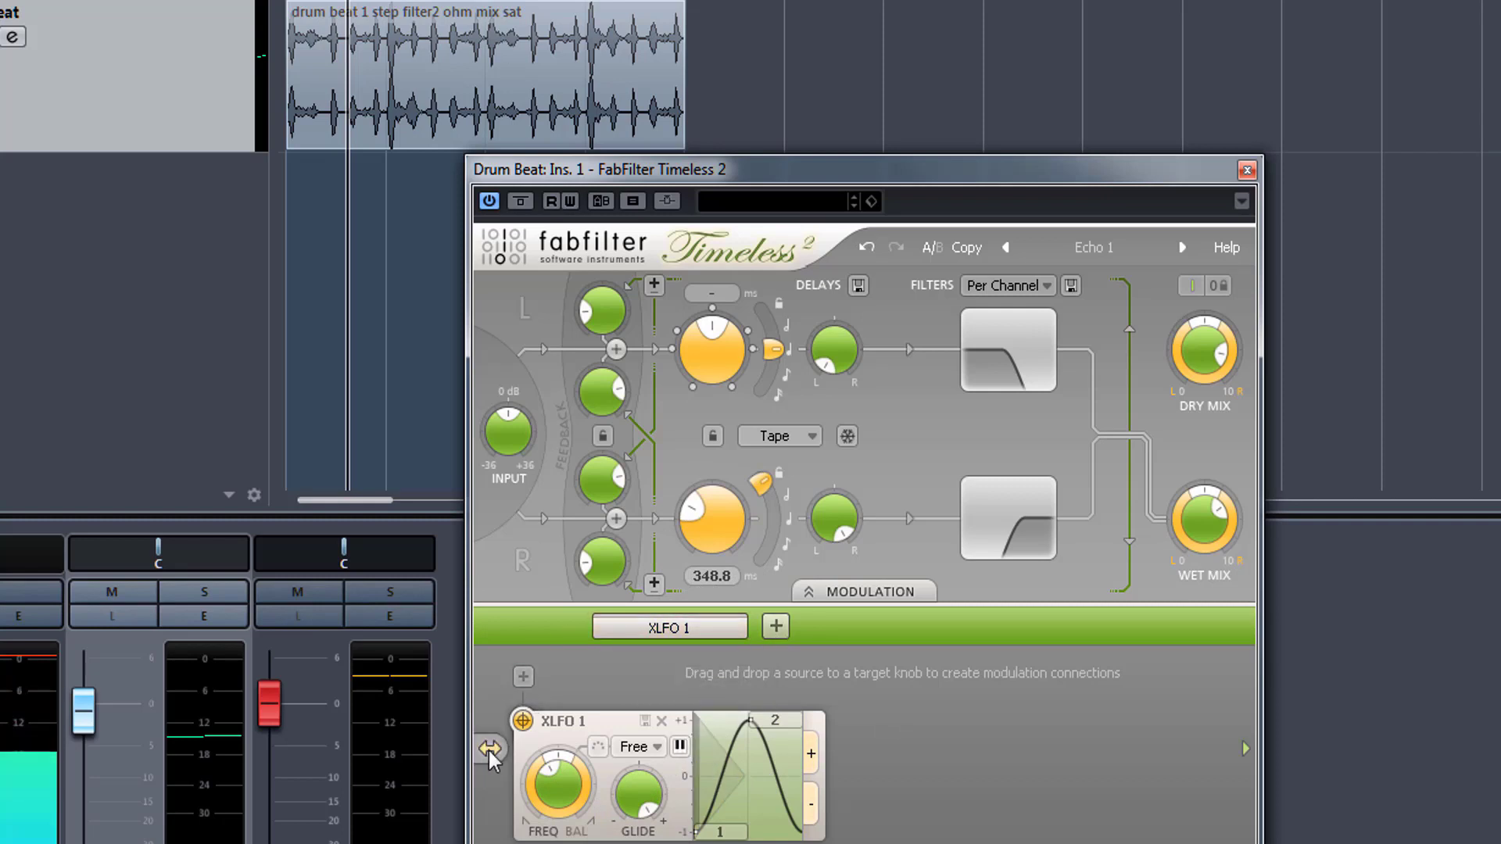
{"action": "left_click", "coordinate": [872, 591]}
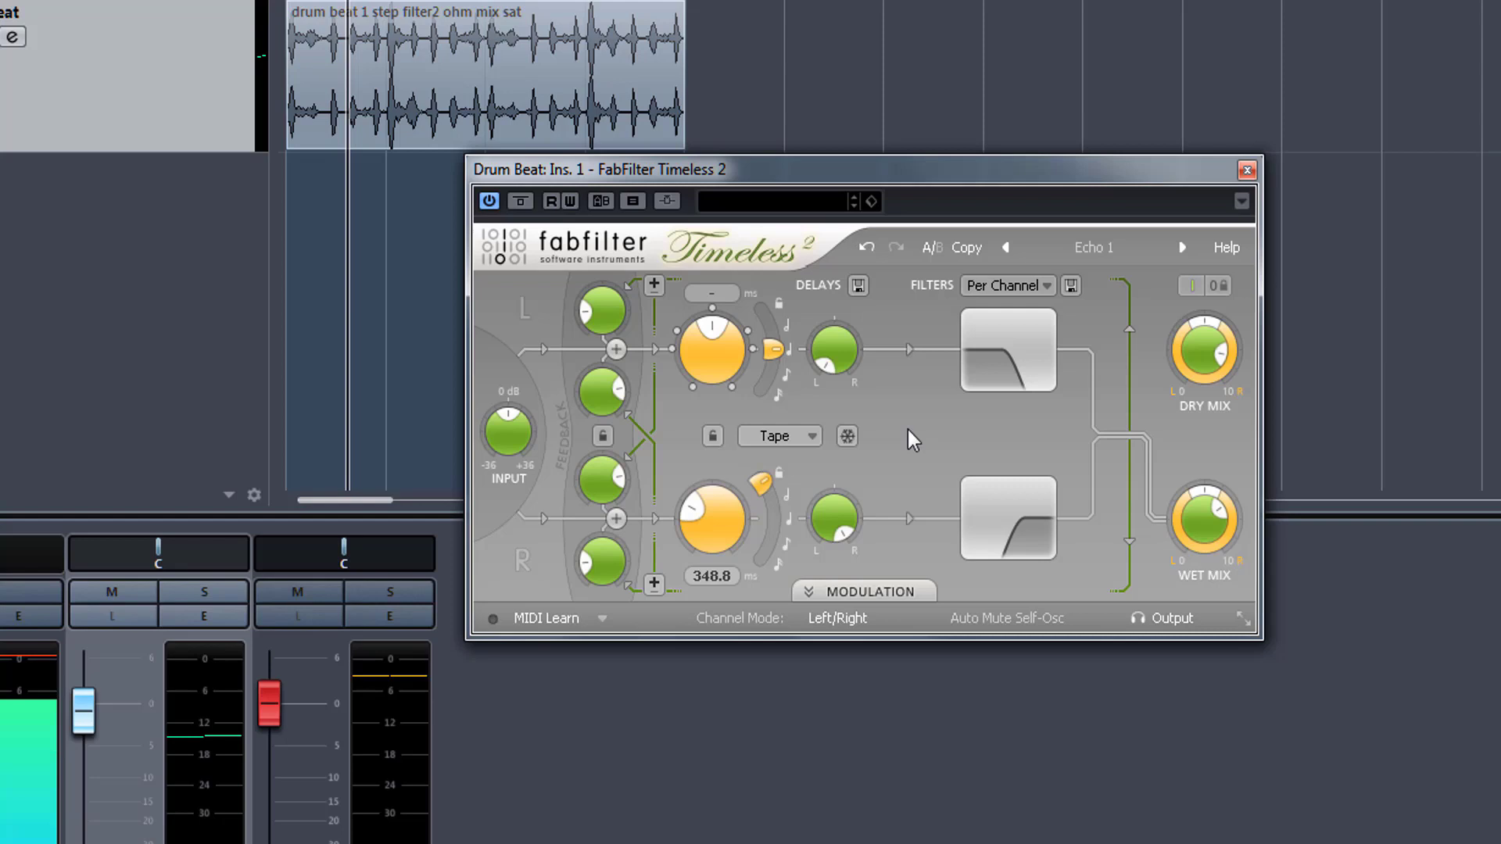
Sync the right delay to a note value and set the left delay to free 58.6 ms timing.
{"action": "left_click_drag", "start_coordinate": [713, 347], "coordinate": [720, 322]}
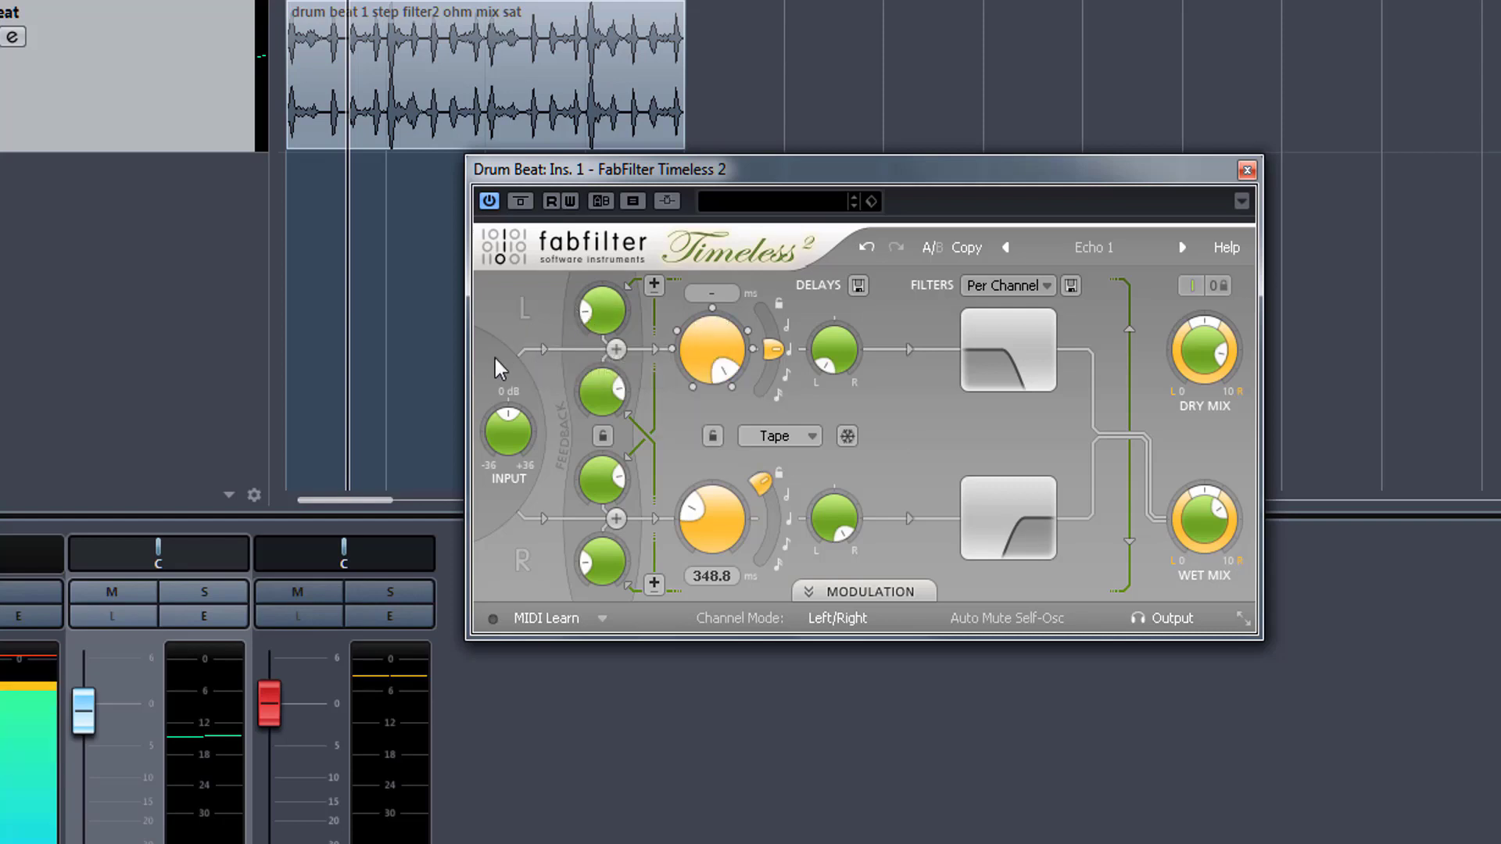
{"action": "mouse_move", "coordinate": [733, 345]}
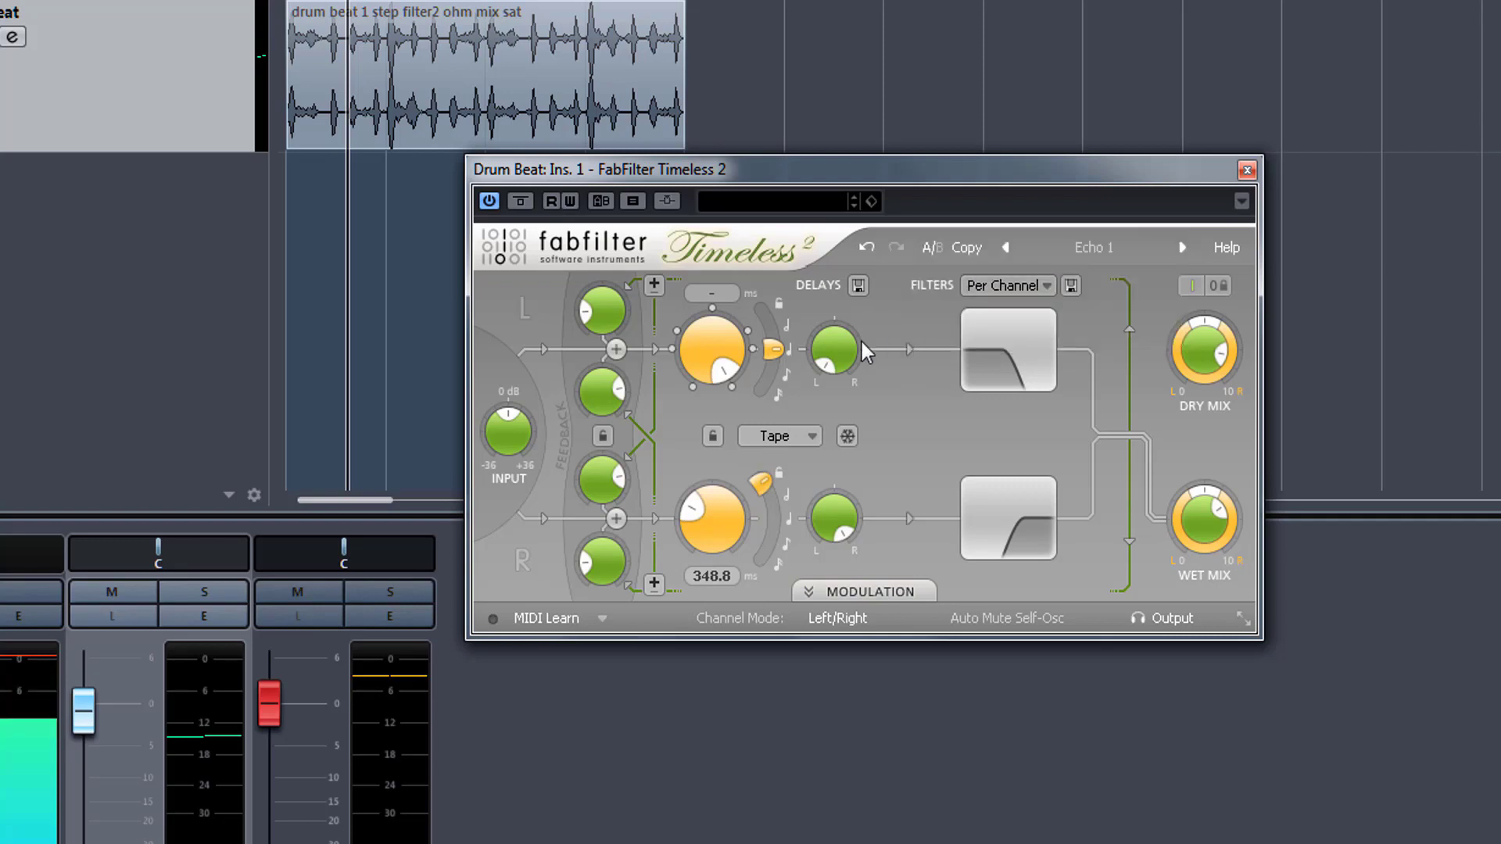
{"action": "left_click", "coordinate": [712, 442]}
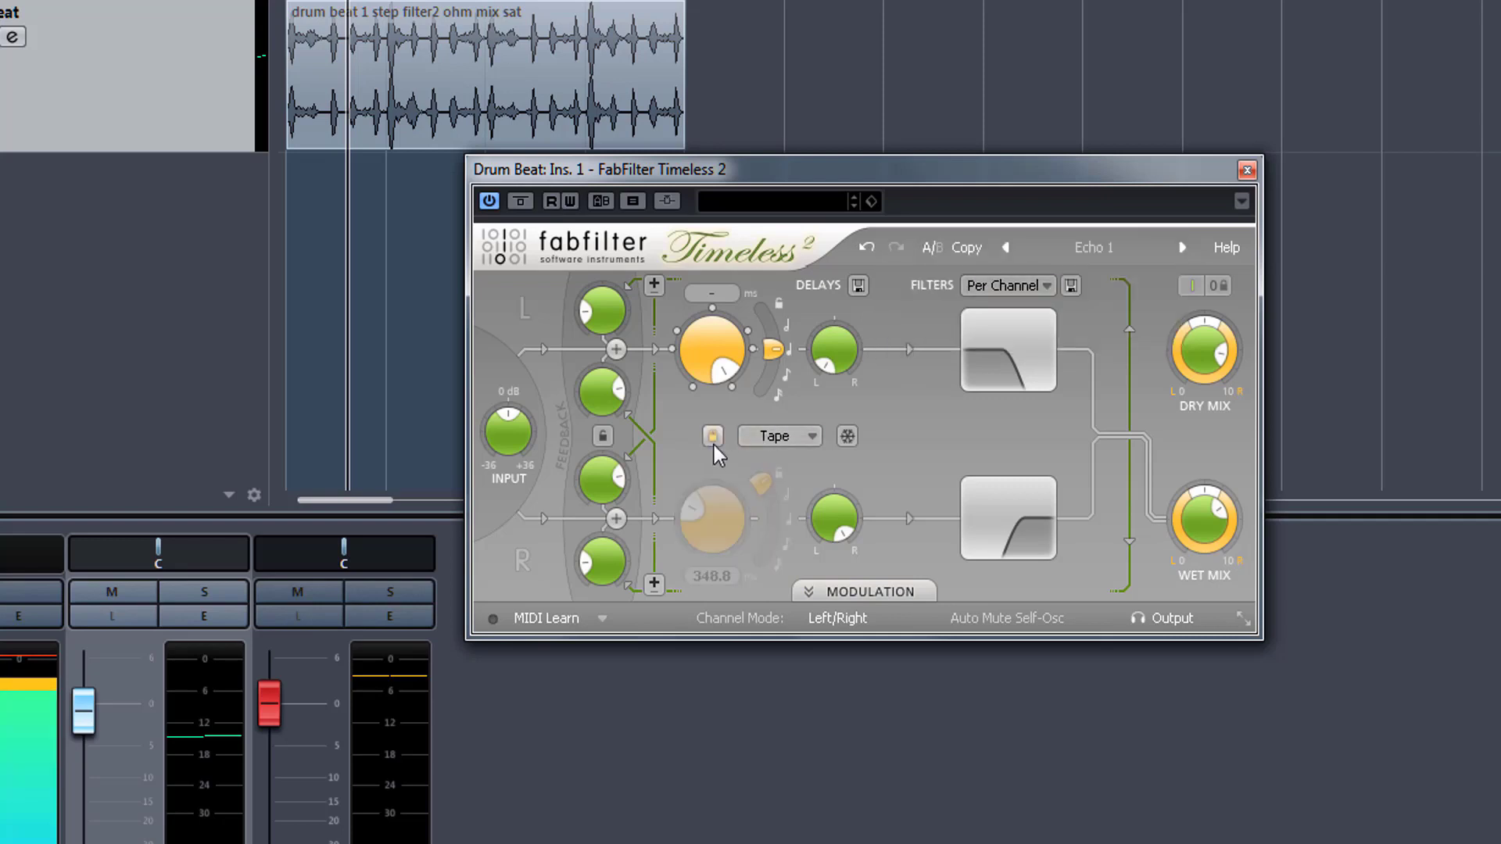
{"action": "left_click", "coordinate": [714, 443]}
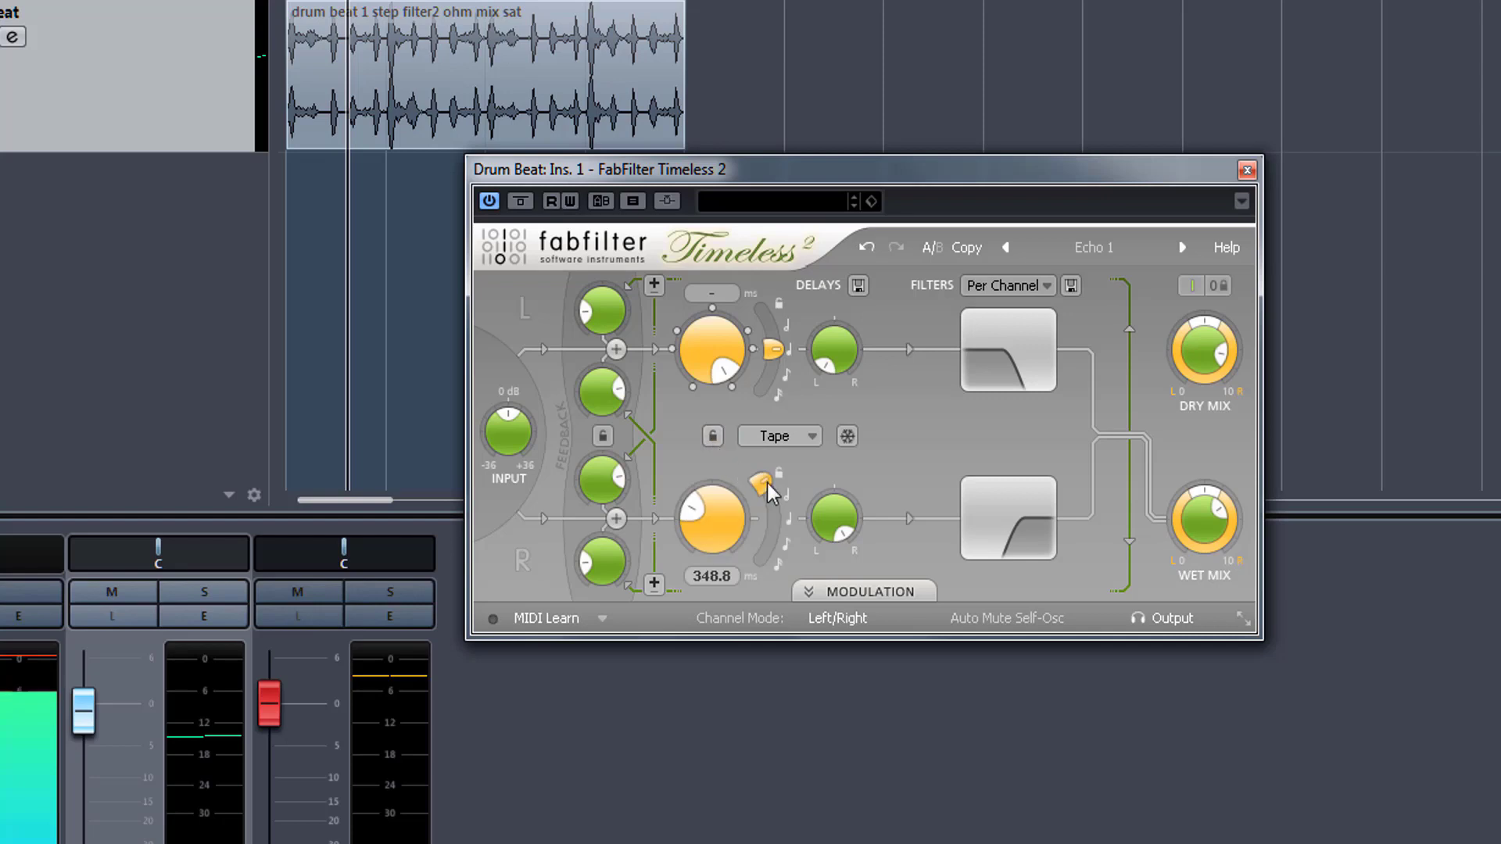
{"action": "left_click_drag", "start_coordinate": [768, 484], "coordinate": [780, 519]}
{"action": "left_click_drag", "start_coordinate": [777, 391], "coordinate": [766, 311]}
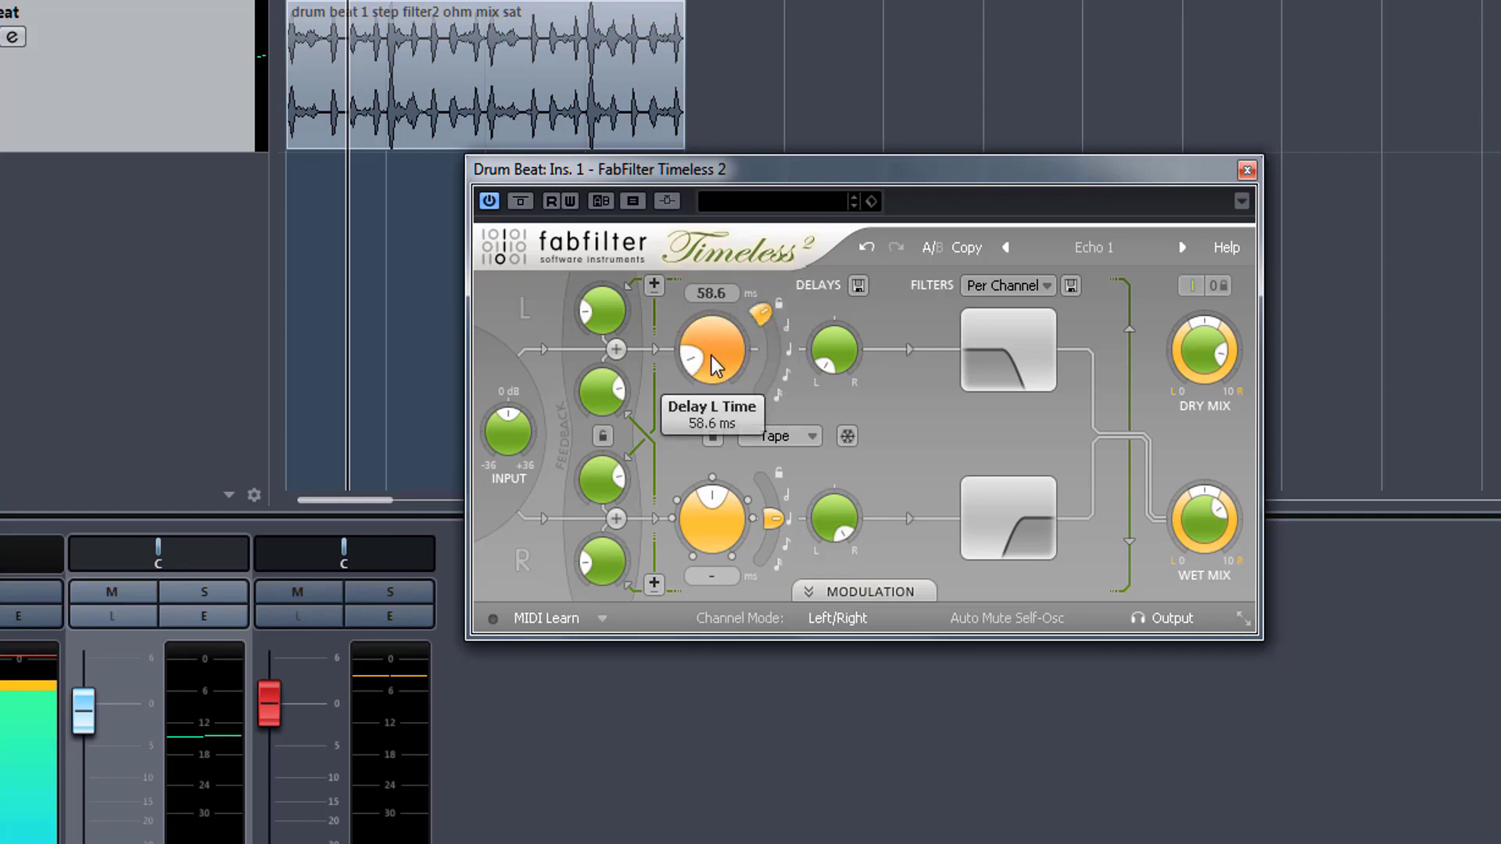
Lengthen the left delay to 439.5 ms, then resync it to a note with a 1.03 offset.
{"action": "left_click_drag", "start_coordinate": [712, 355], "coordinate": [729, 427]}
{"action": "left_click_drag", "start_coordinate": [781, 358], "coordinate": [797, 261]}
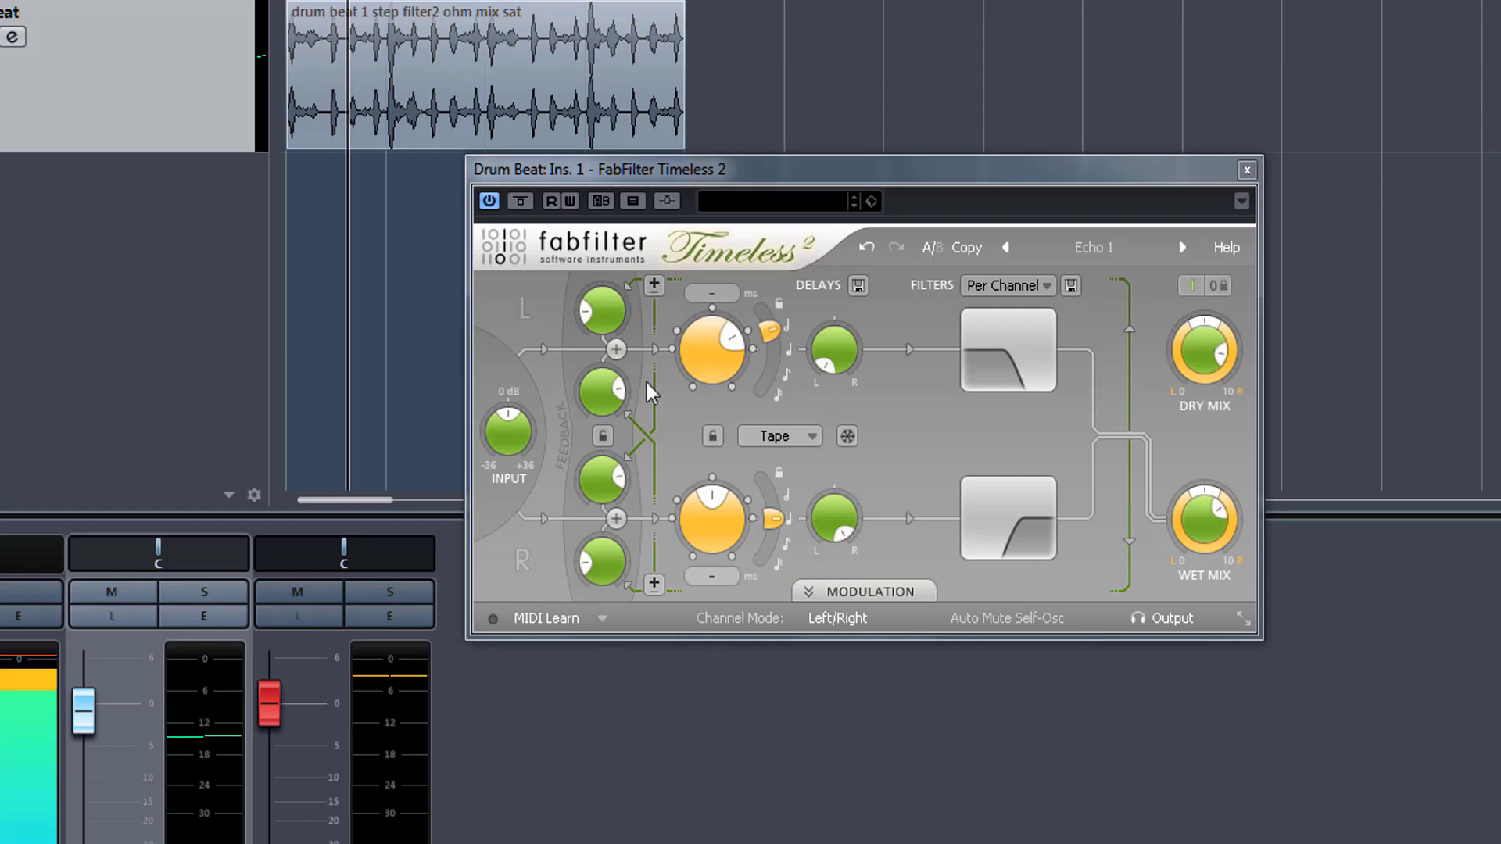
{"action": "left_click_drag", "start_coordinate": [682, 368], "coordinate": [713, 359]}
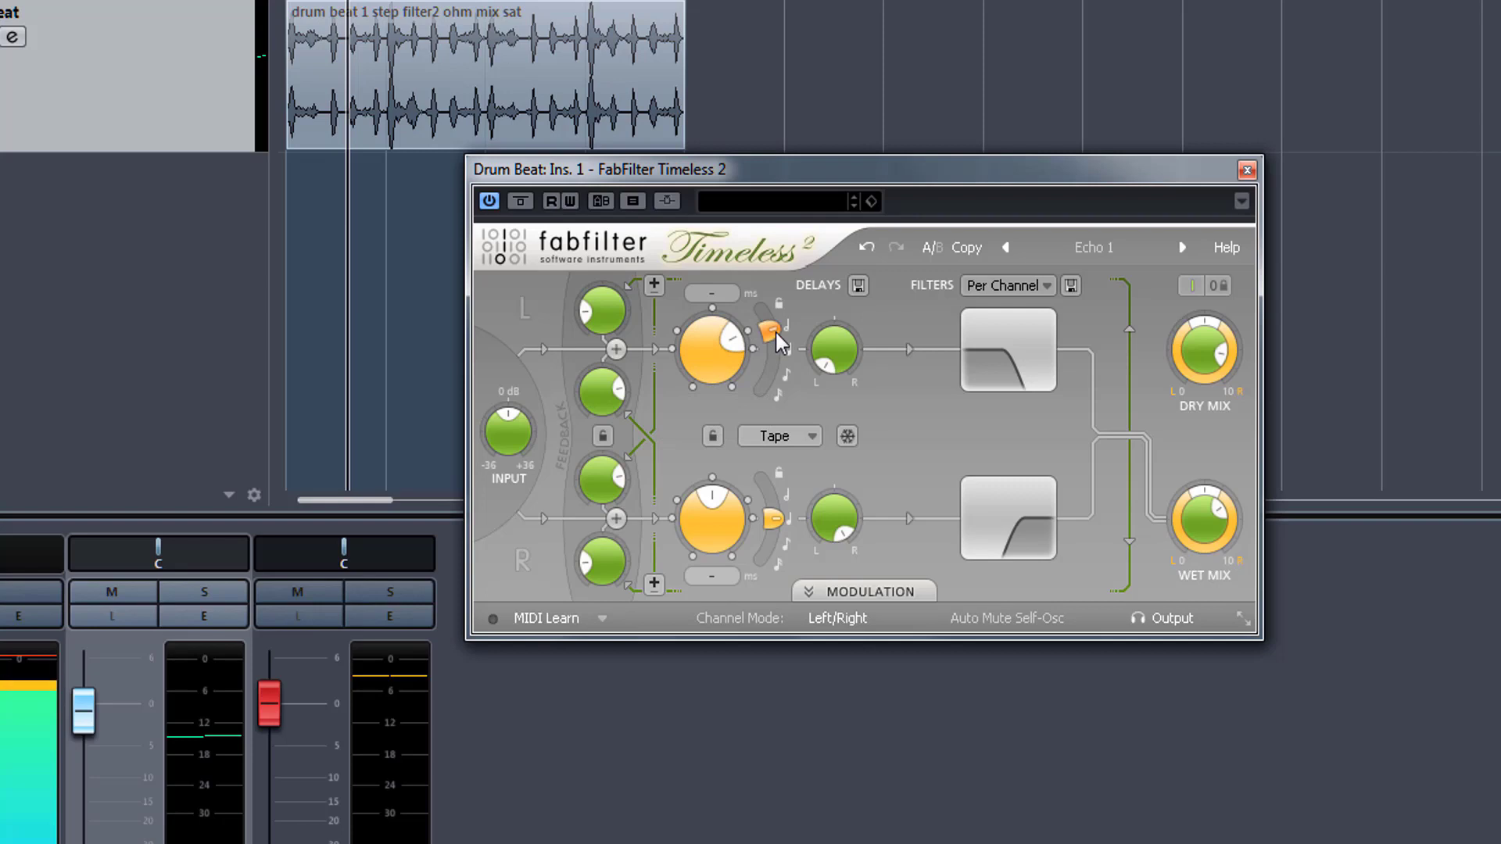
Switch the left delay to millisecond timing, settle it at 370 ms, then link and unlink both delays.
{"action": "mouse_move", "coordinate": [775, 333]}
{"action": "left_click_drag", "start_coordinate": [775, 332], "coordinate": [762, 275]}
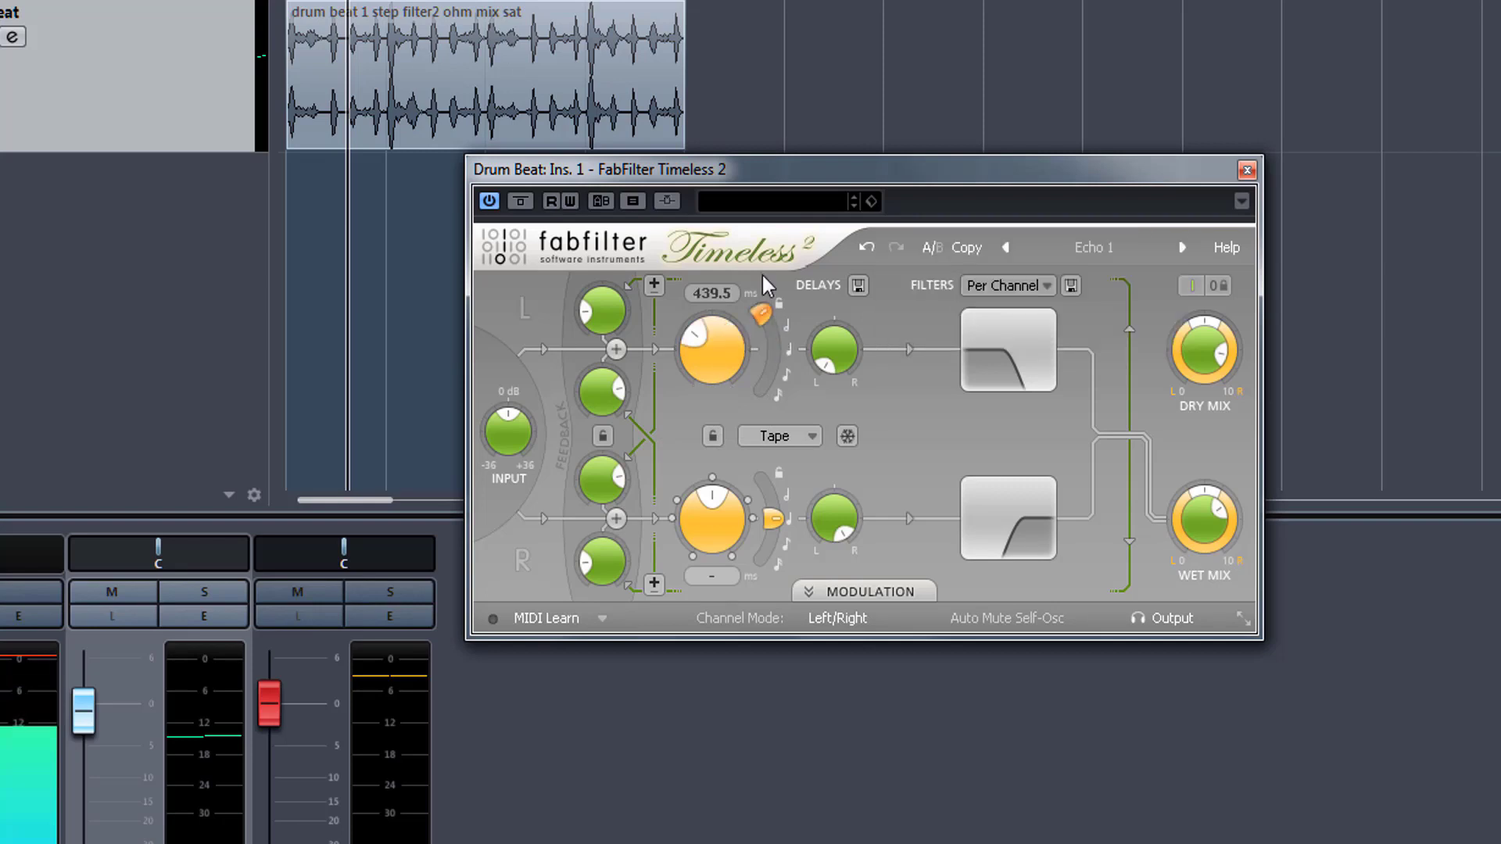
{"action": "left_click_drag", "start_coordinate": [713, 344], "coordinate": [730, 401]}
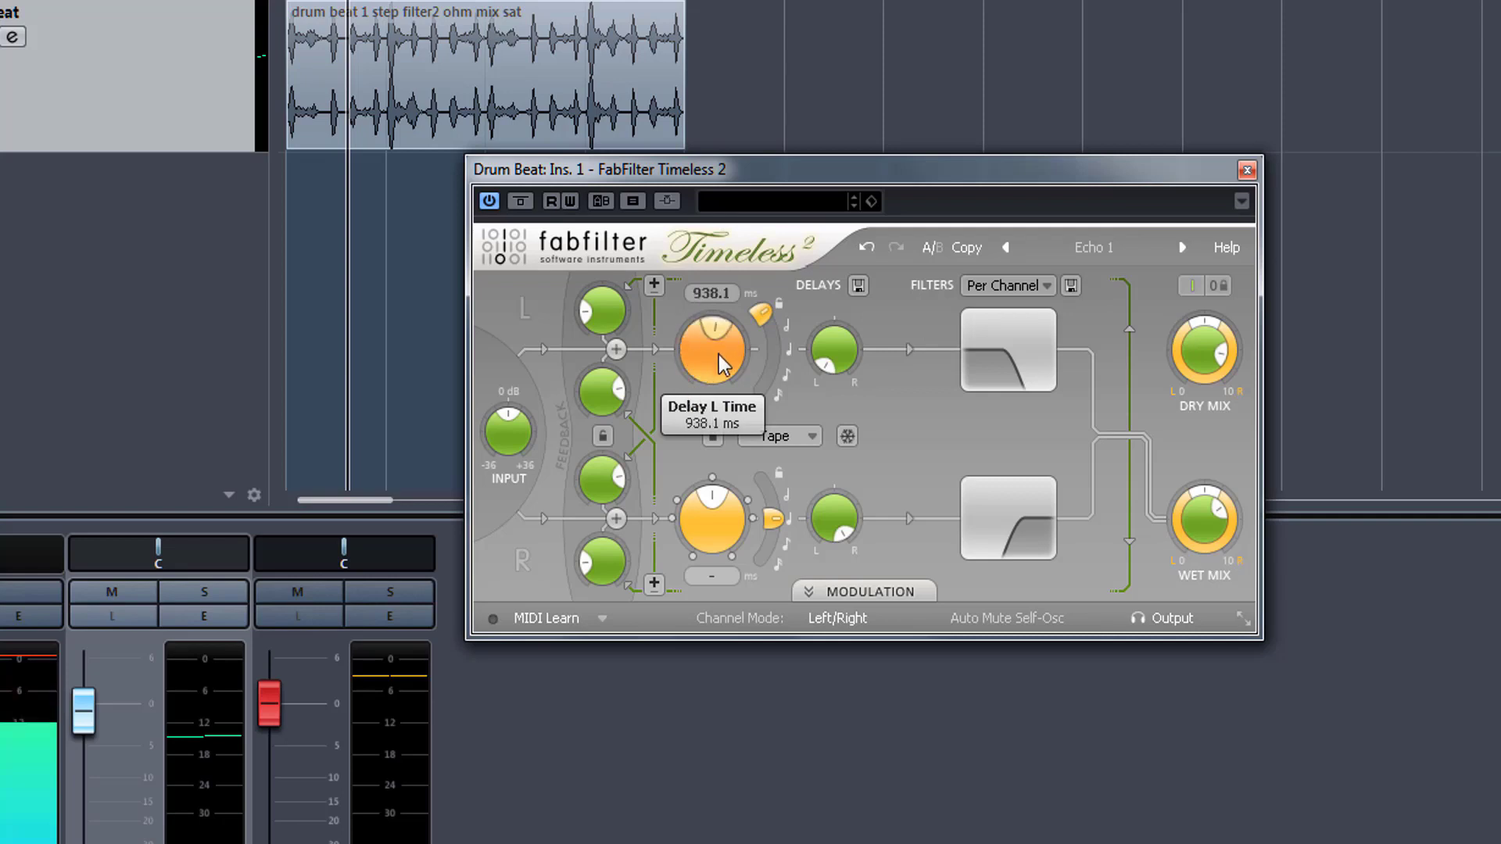
{"action": "left_click_drag", "start_coordinate": [706, 315], "coordinate": [708, 360]}
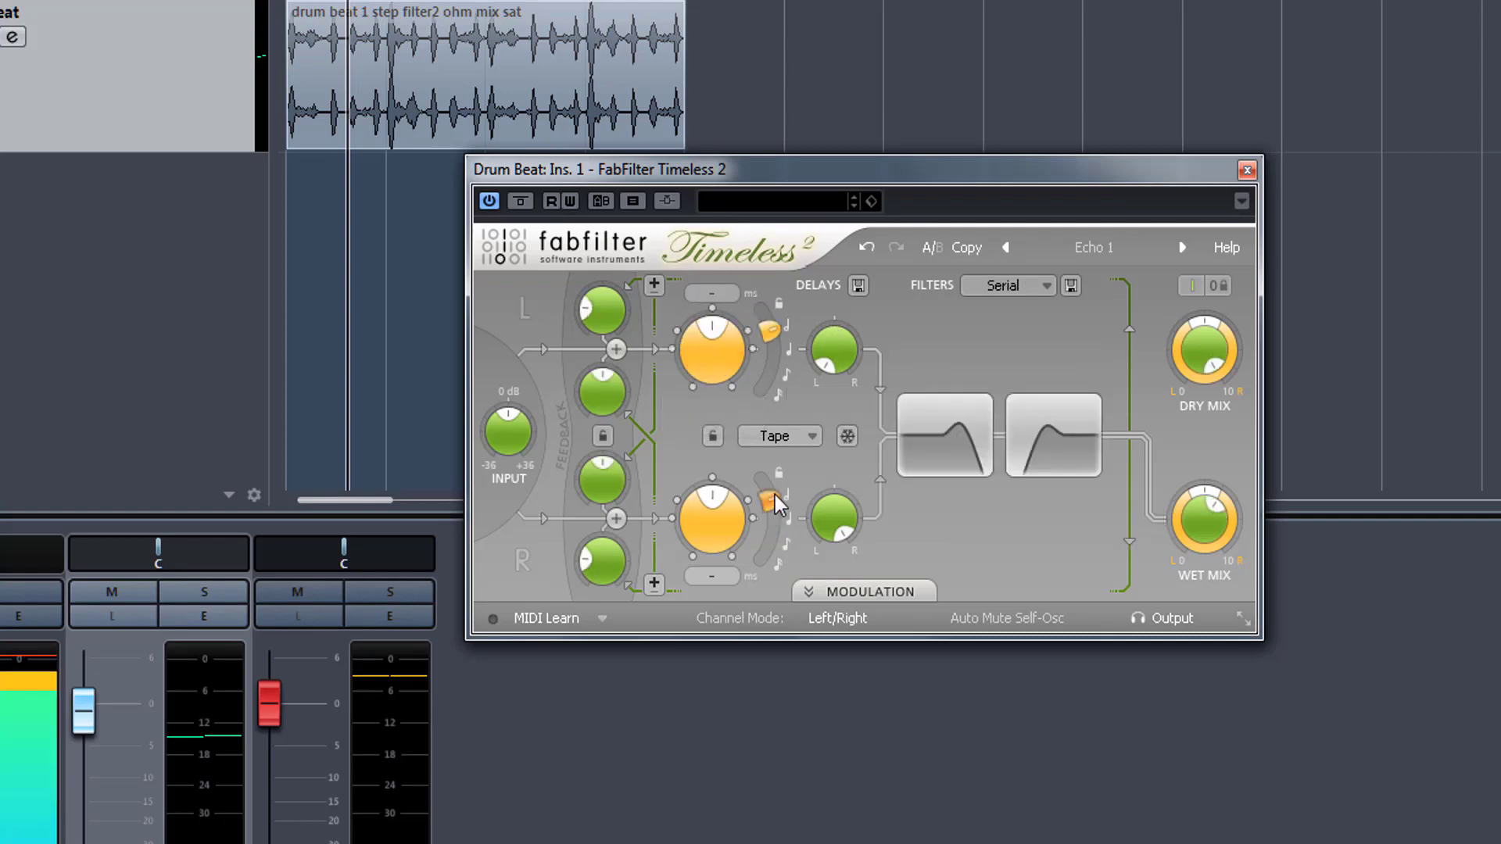
{"action": "left_click", "coordinate": [708, 438]}
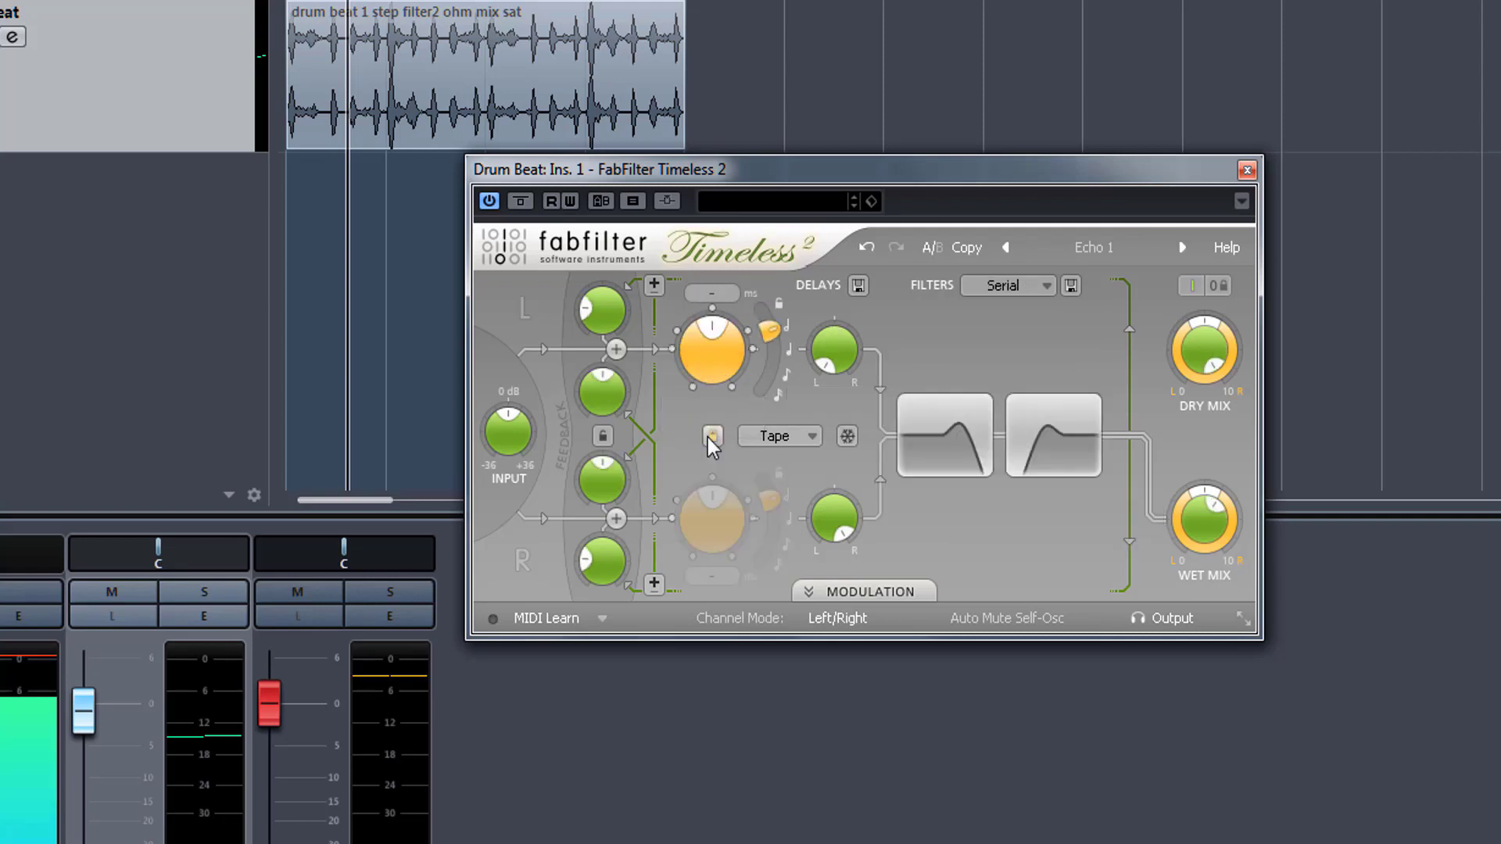
{"action": "left_click", "coordinate": [708, 437]}
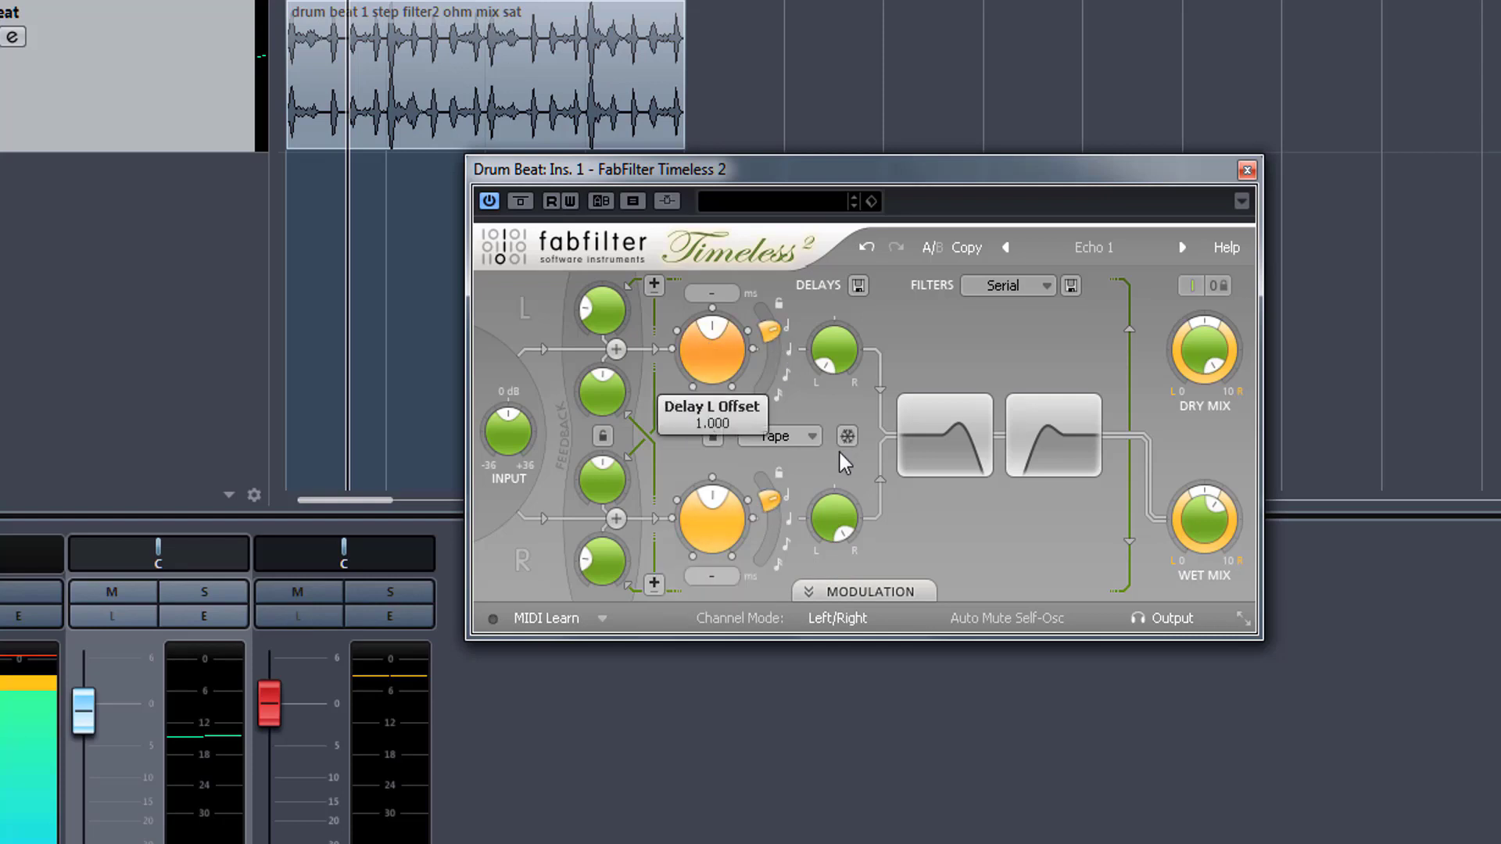
Play the drum beat with the channel at about -8 dB, pan the right delay fully left, and adjust the left delay's pan.
{"action": "key", "text": "space"}
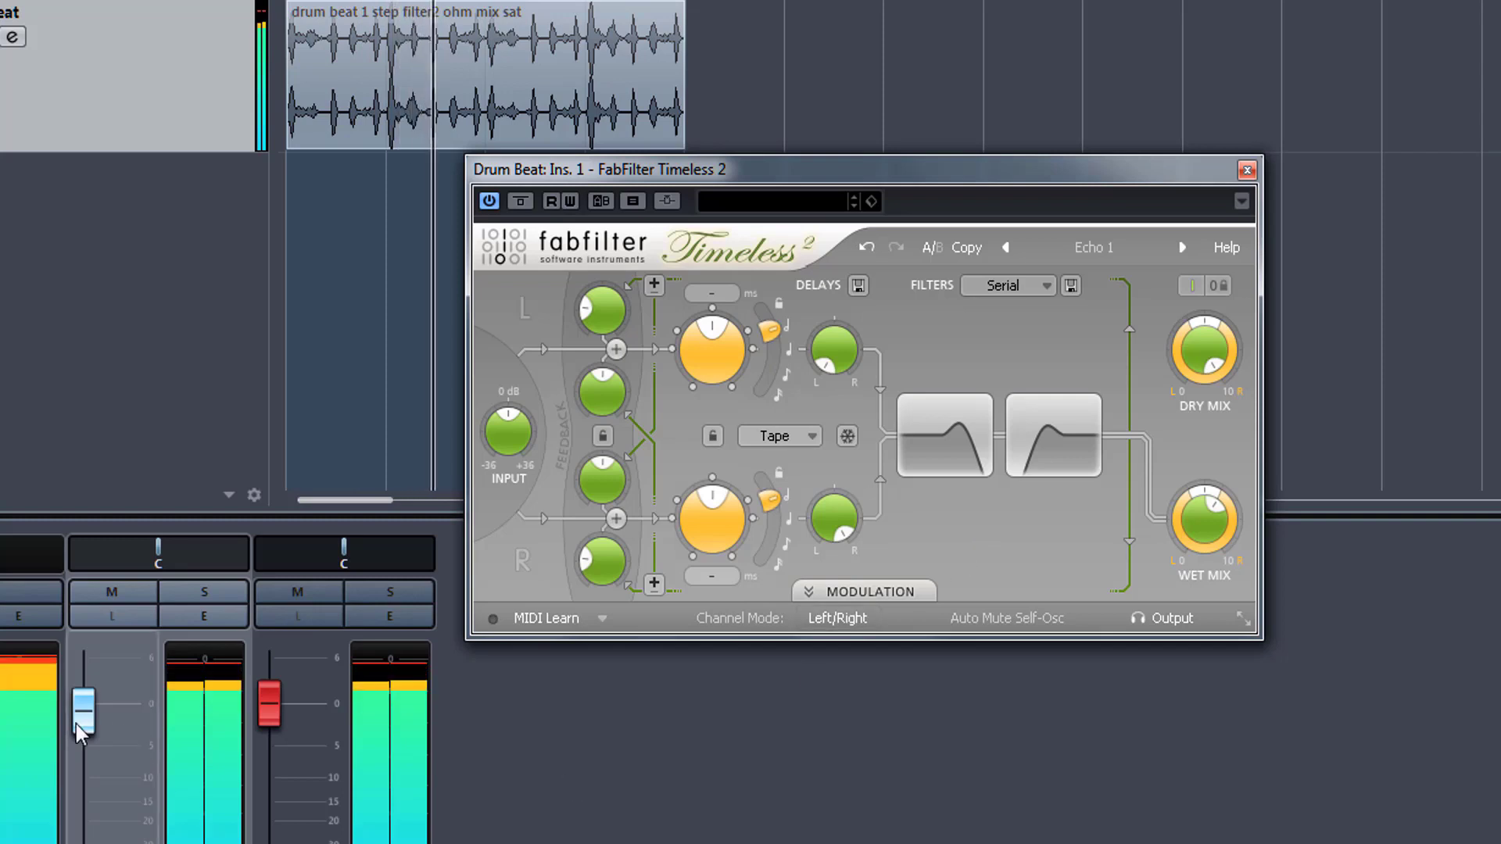
{"action": "left_click_drag", "start_coordinate": [77, 724], "coordinate": [95, 758]}
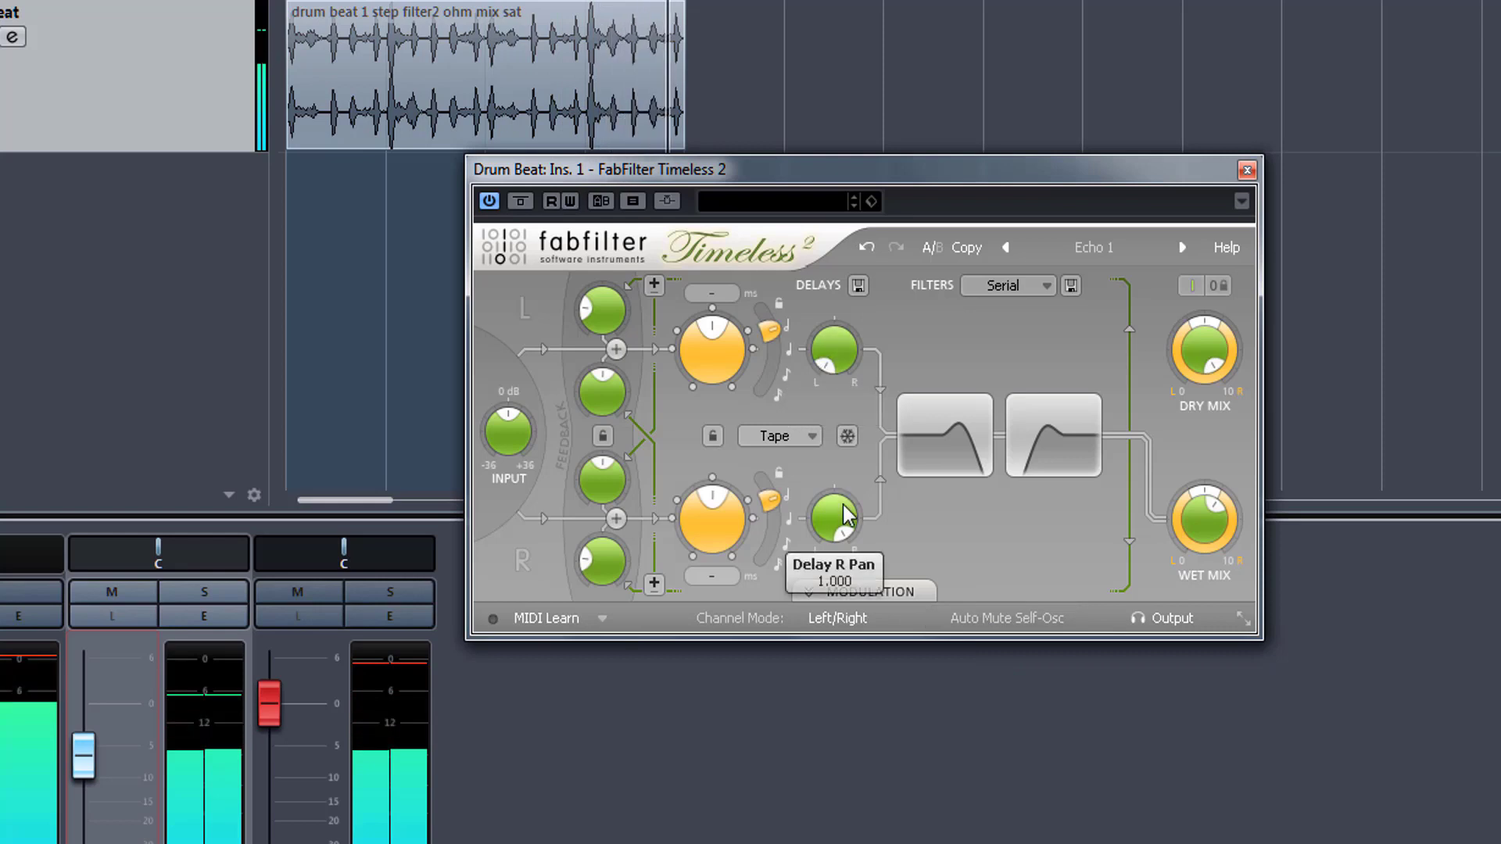
{"action": "mouse_move", "coordinate": [844, 516]}
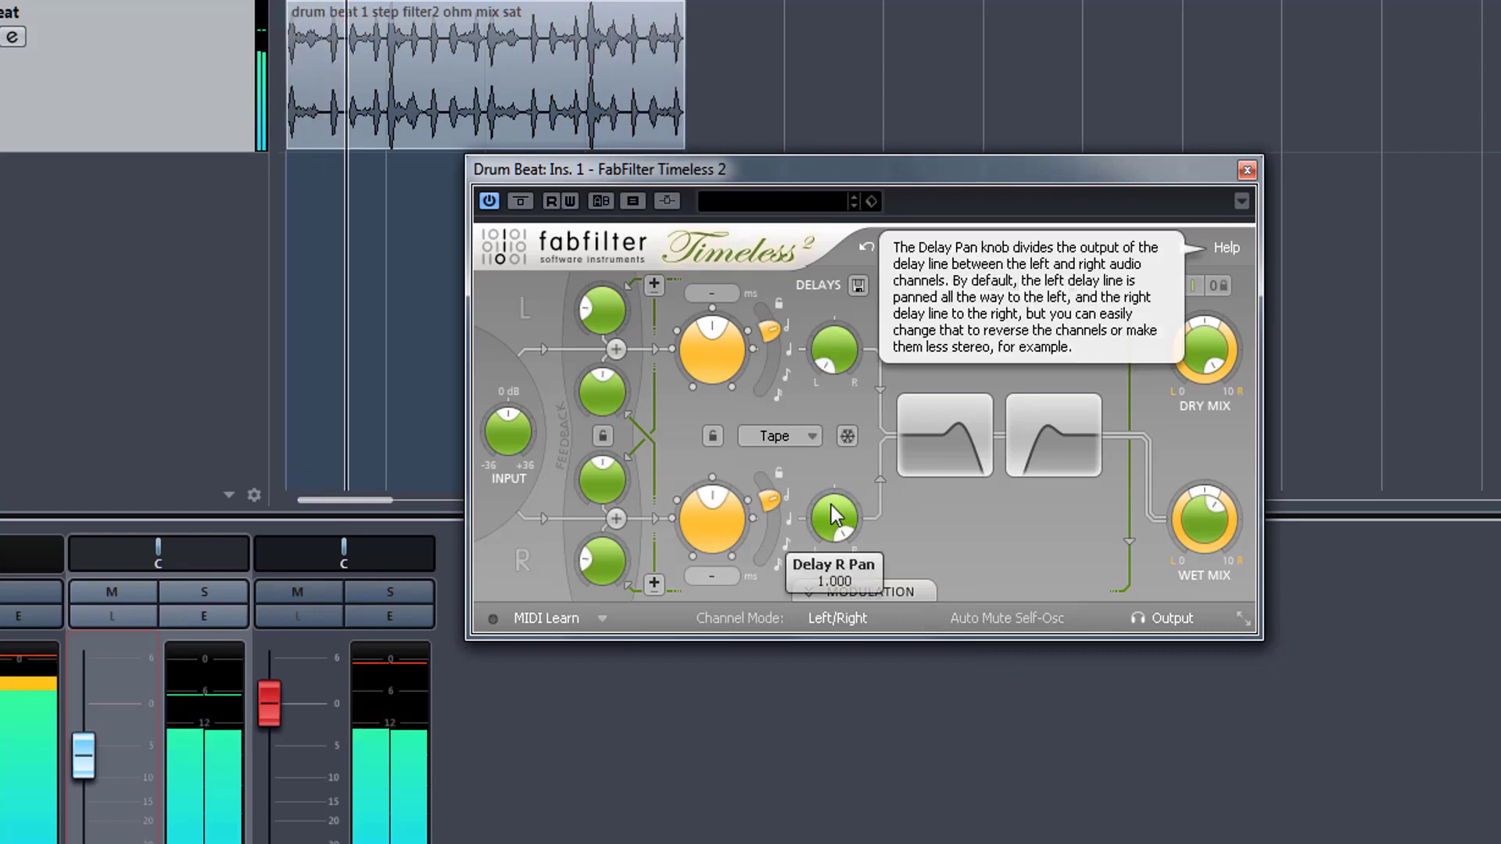
{"action": "left_click_drag", "start_coordinate": [831, 505], "coordinate": [832, 662]}
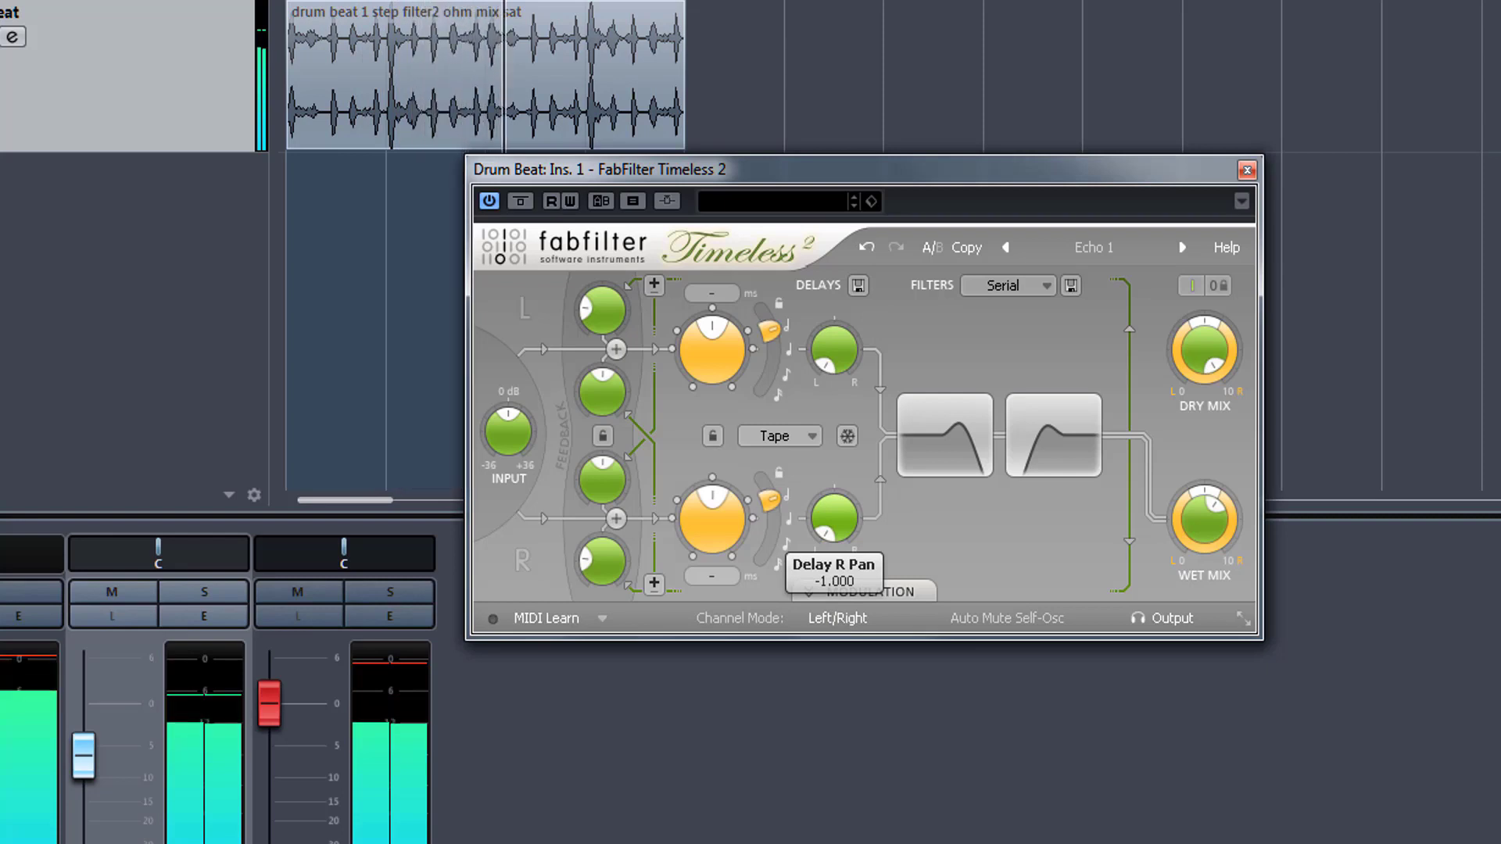
{"action": "left_click_drag", "start_coordinate": [832, 359], "coordinate": [833, 277]}
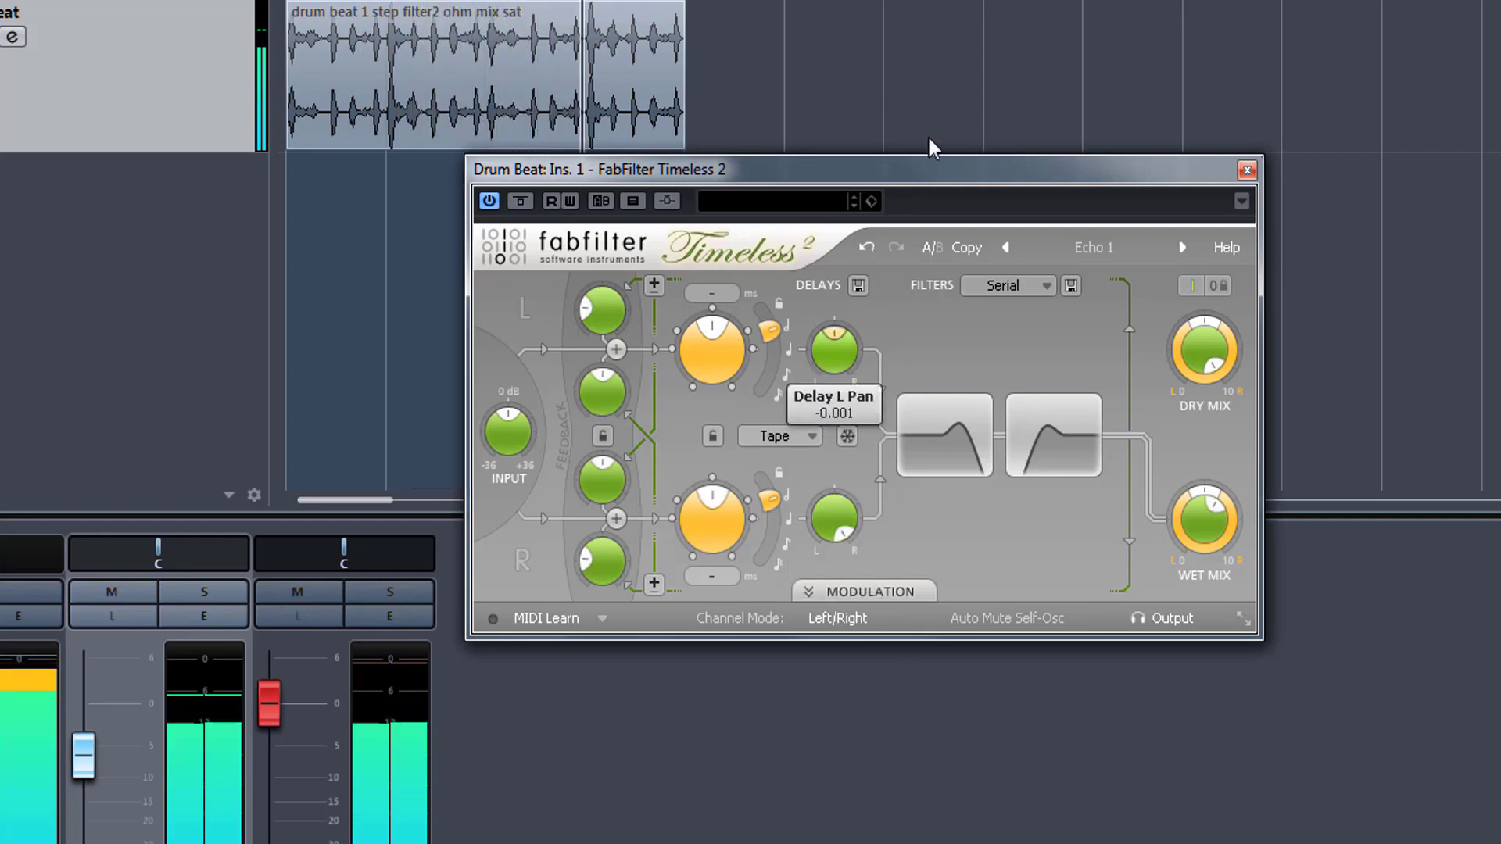
{"action": "left_click_drag", "start_coordinate": [954, 722], "coordinate": [1165, 672]}
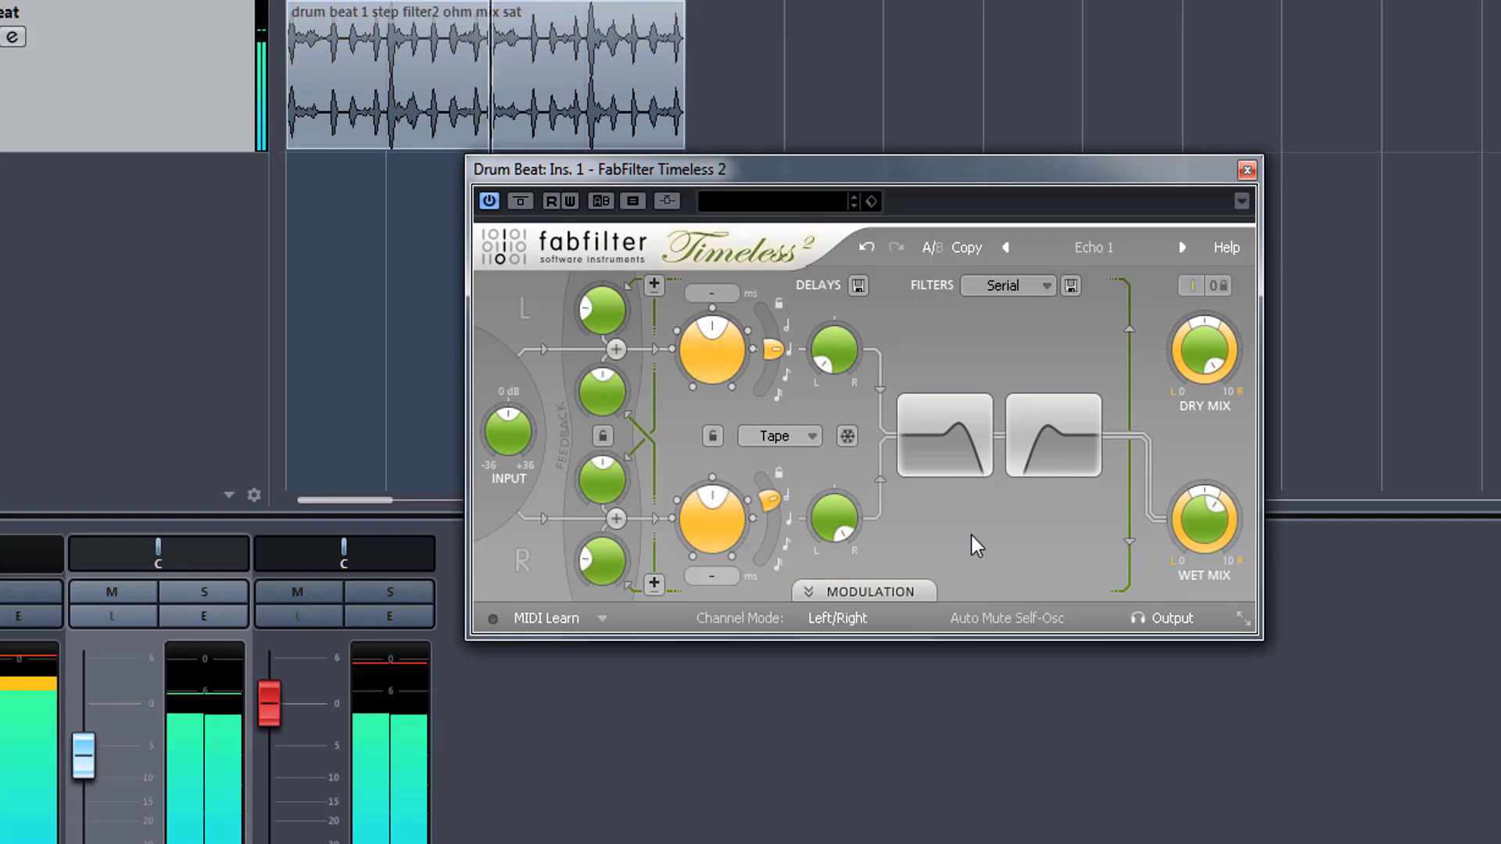
Reduce the left delay's cross feedback and cut the right delay's cross feedback to 0.000.
{"action": "mouse_move", "coordinate": [607, 388]}
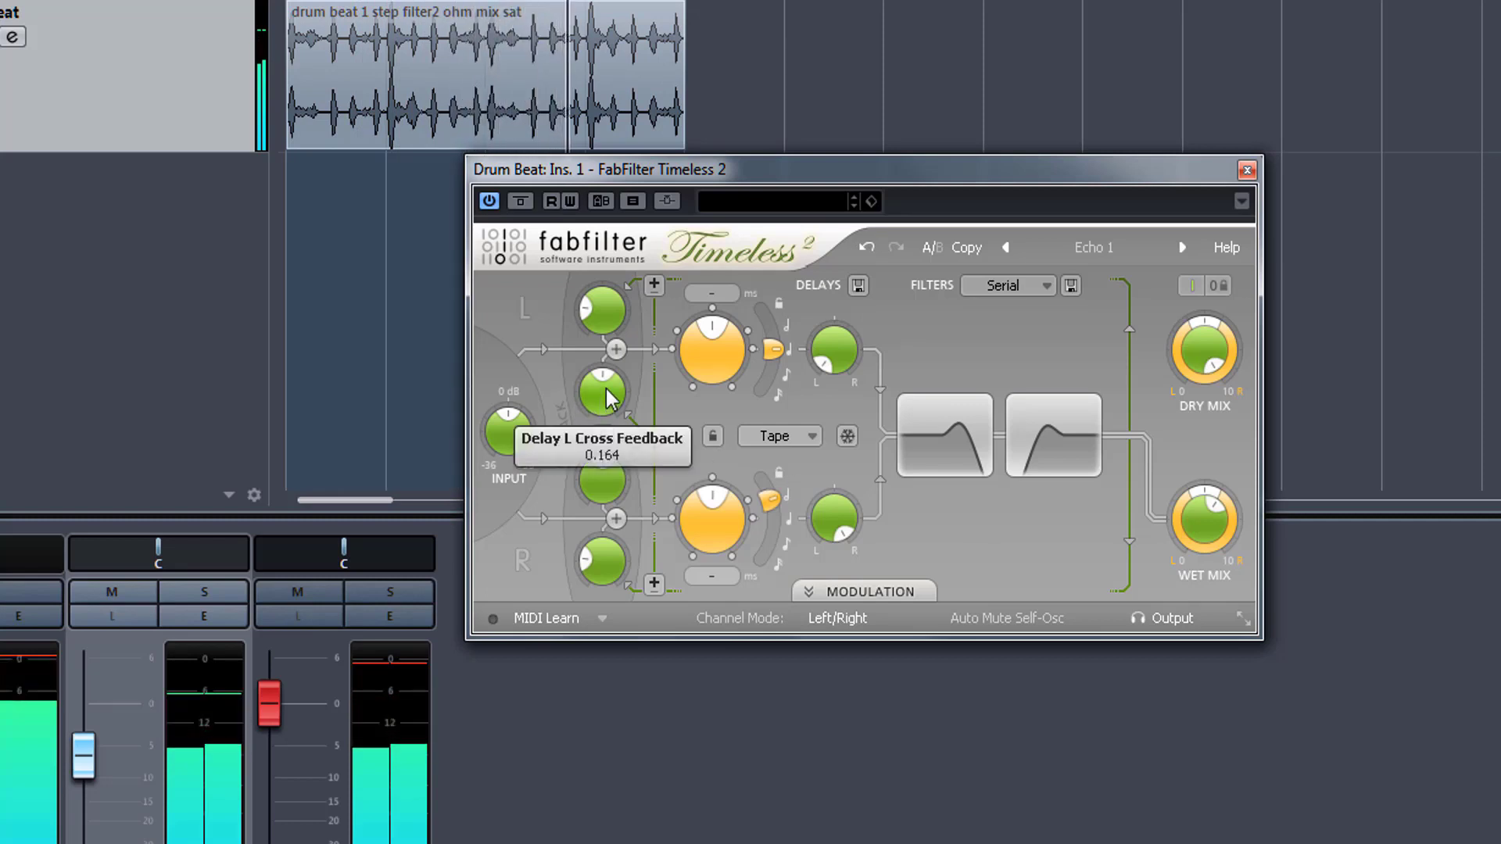
{"action": "left_click_drag", "start_coordinate": [606, 388], "coordinate": [602, 687]}
{"action": "mouse_move", "coordinate": [630, 495]}
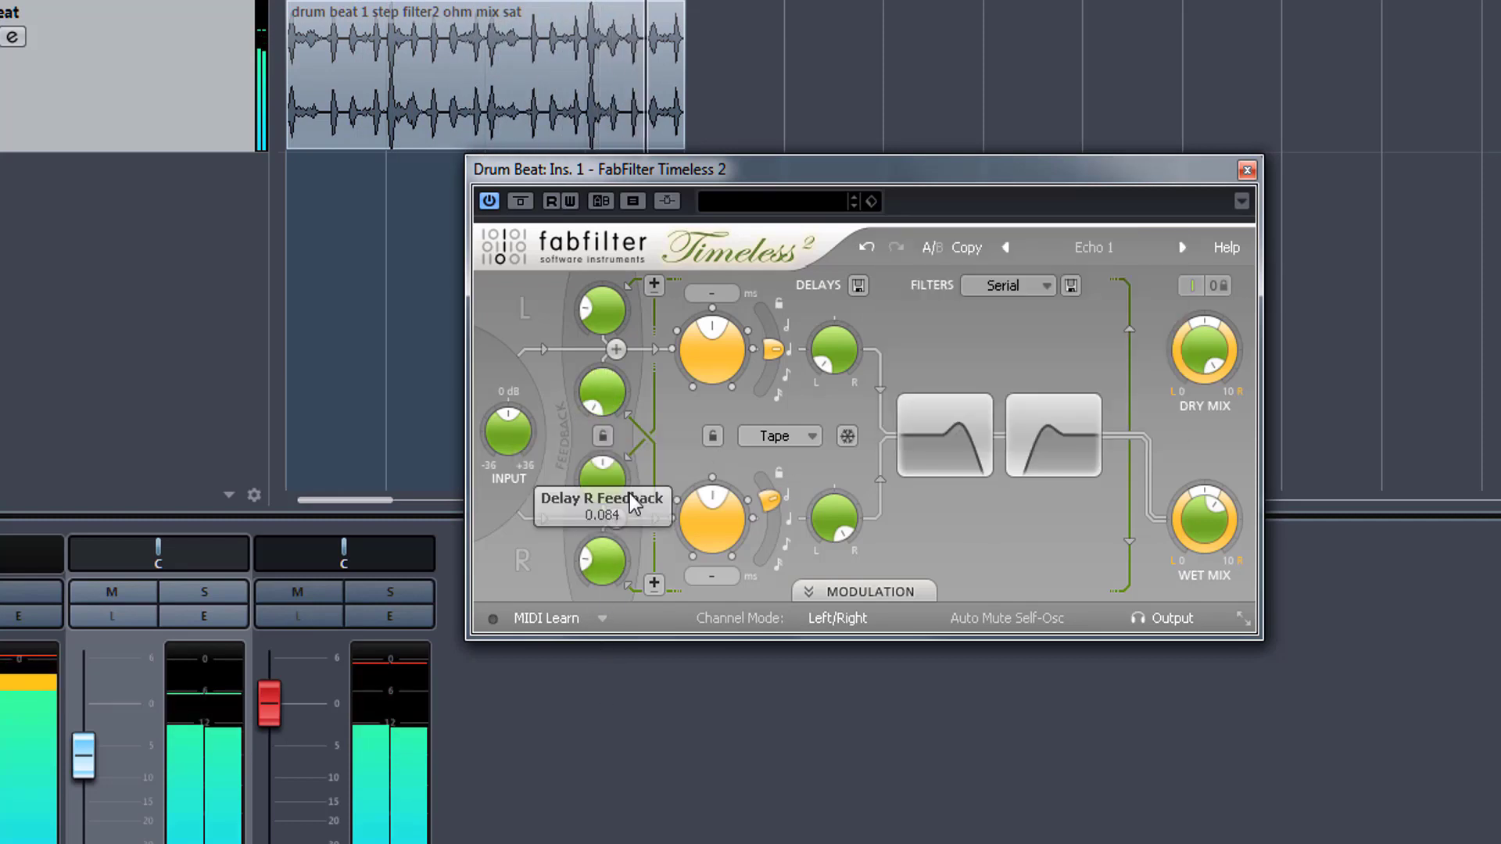
{"action": "left_click_drag", "start_coordinate": [599, 477], "coordinate": [571, 834]}
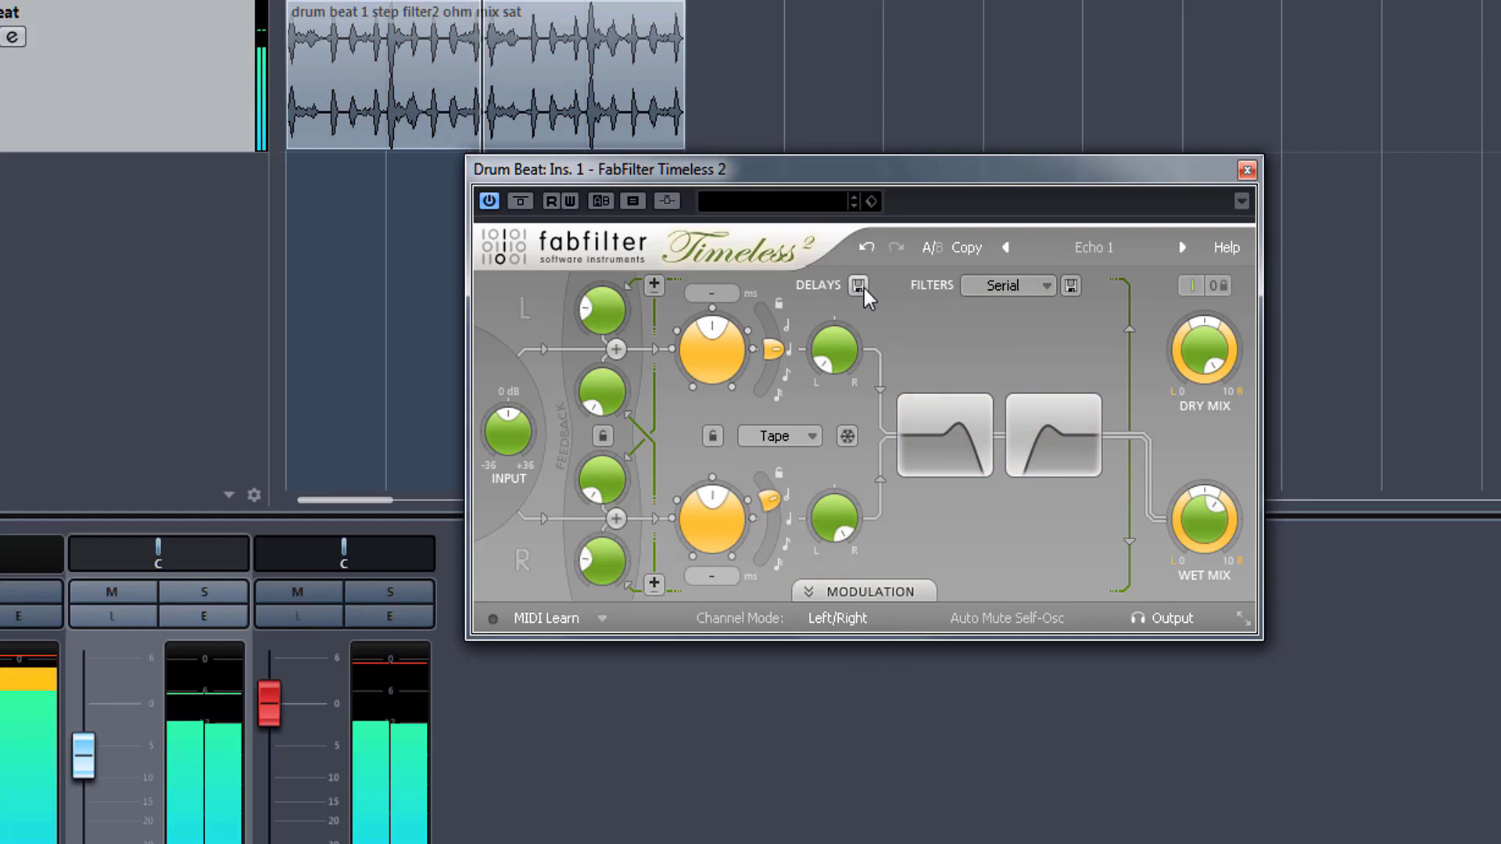
Switch the delay character to Stretch, turn the dry mix down to -5.89 dB, and rebalance the channel fader.
{"action": "left_click", "coordinate": [785, 438]}
{"action": "left_click", "coordinate": [805, 493]}
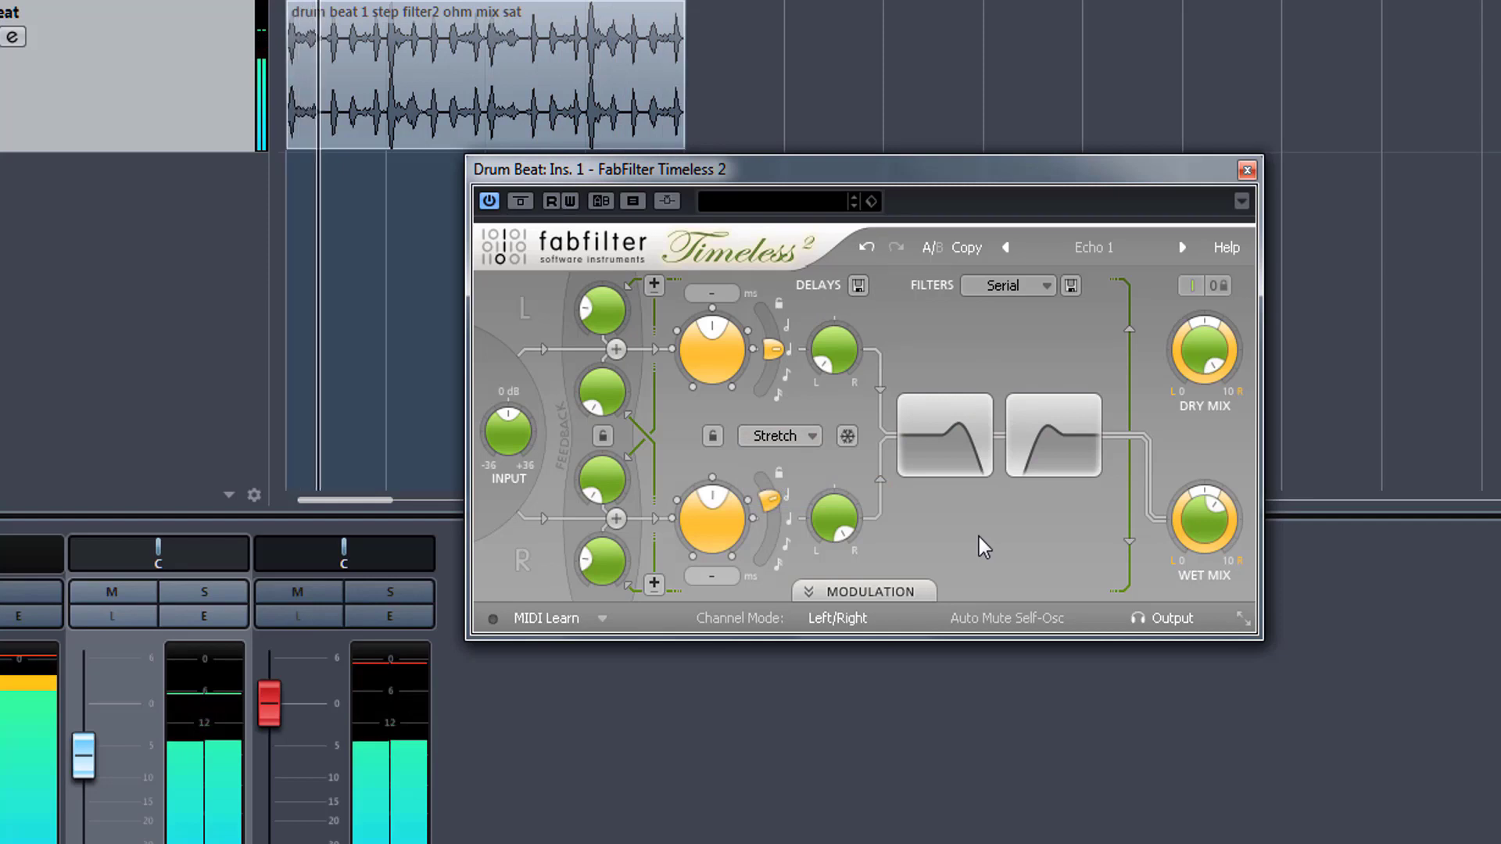
{"action": "mouse_move", "coordinate": [599, 297]}
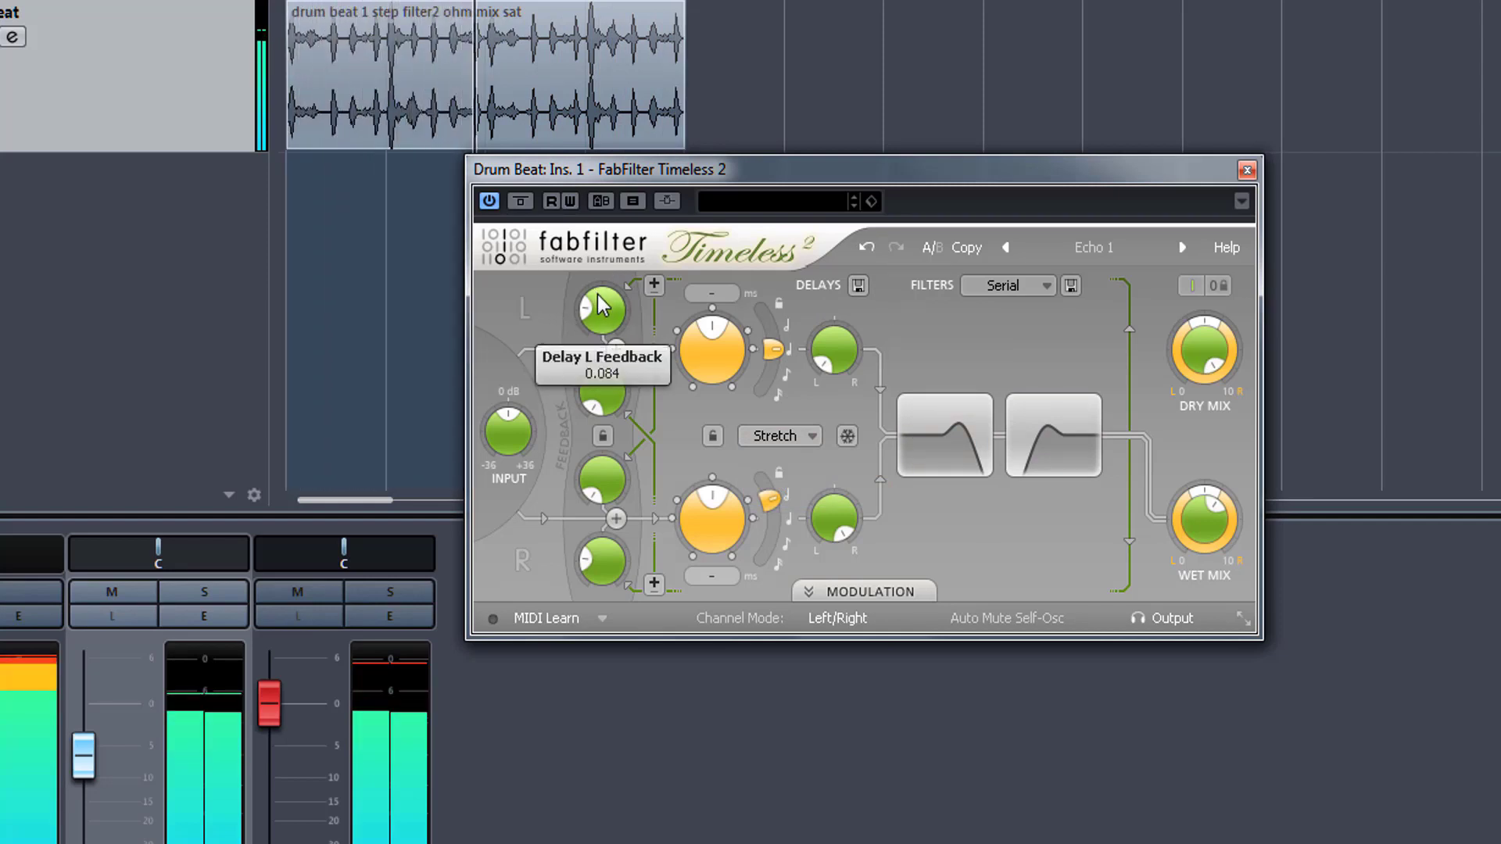
{"action": "mouse_move", "coordinate": [614, 382]}
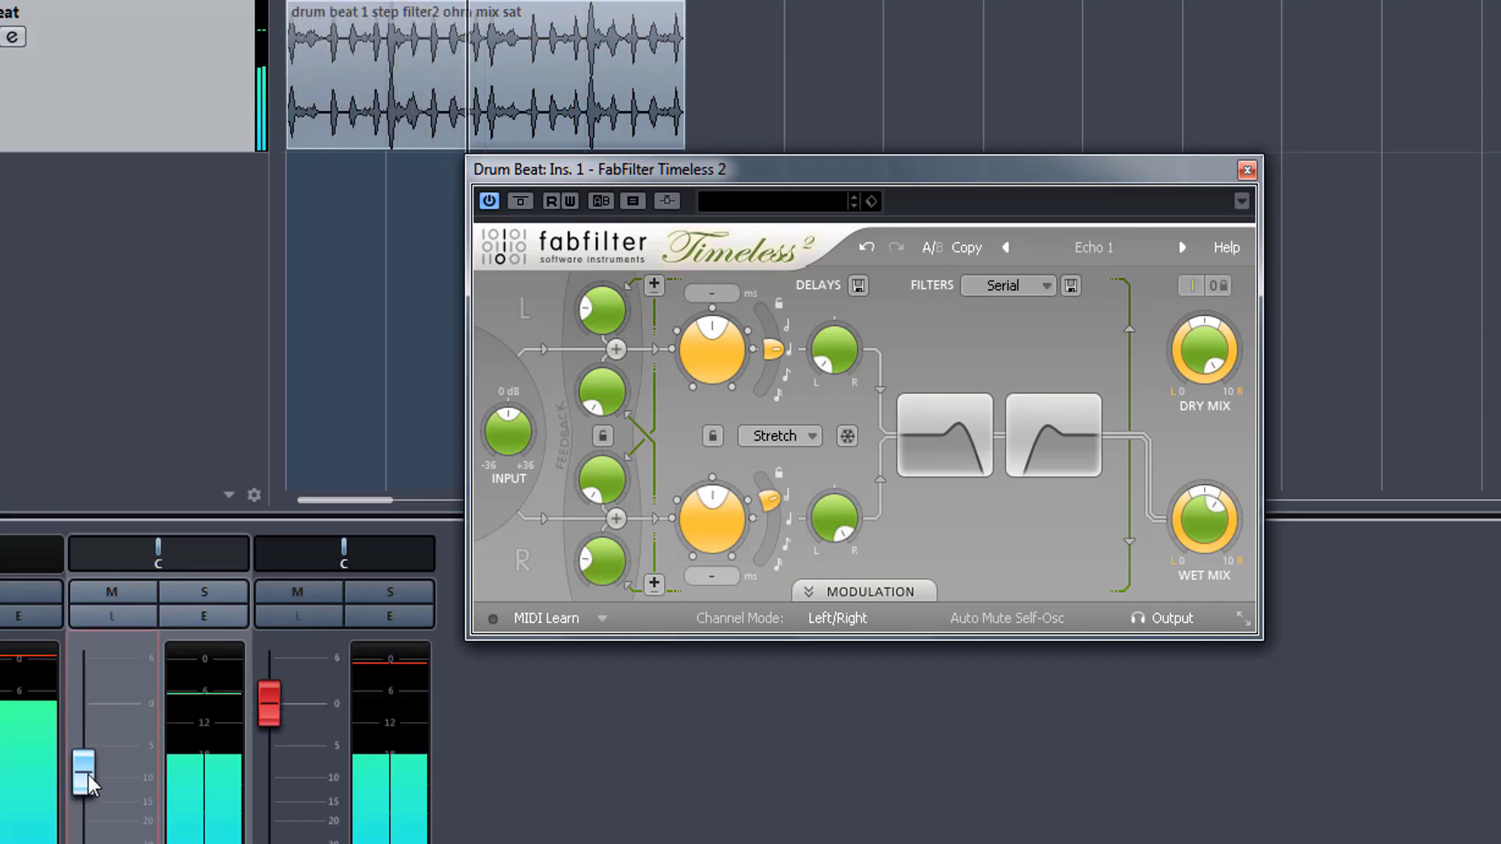
{"action": "left_click_drag", "start_coordinate": [88, 776], "coordinate": [88, 793]}
{"action": "left_click_drag", "start_coordinate": [1200, 345], "coordinate": [1211, 428]}
{"action": "left_click_drag", "start_coordinate": [74, 761], "coordinate": [95, 739]}
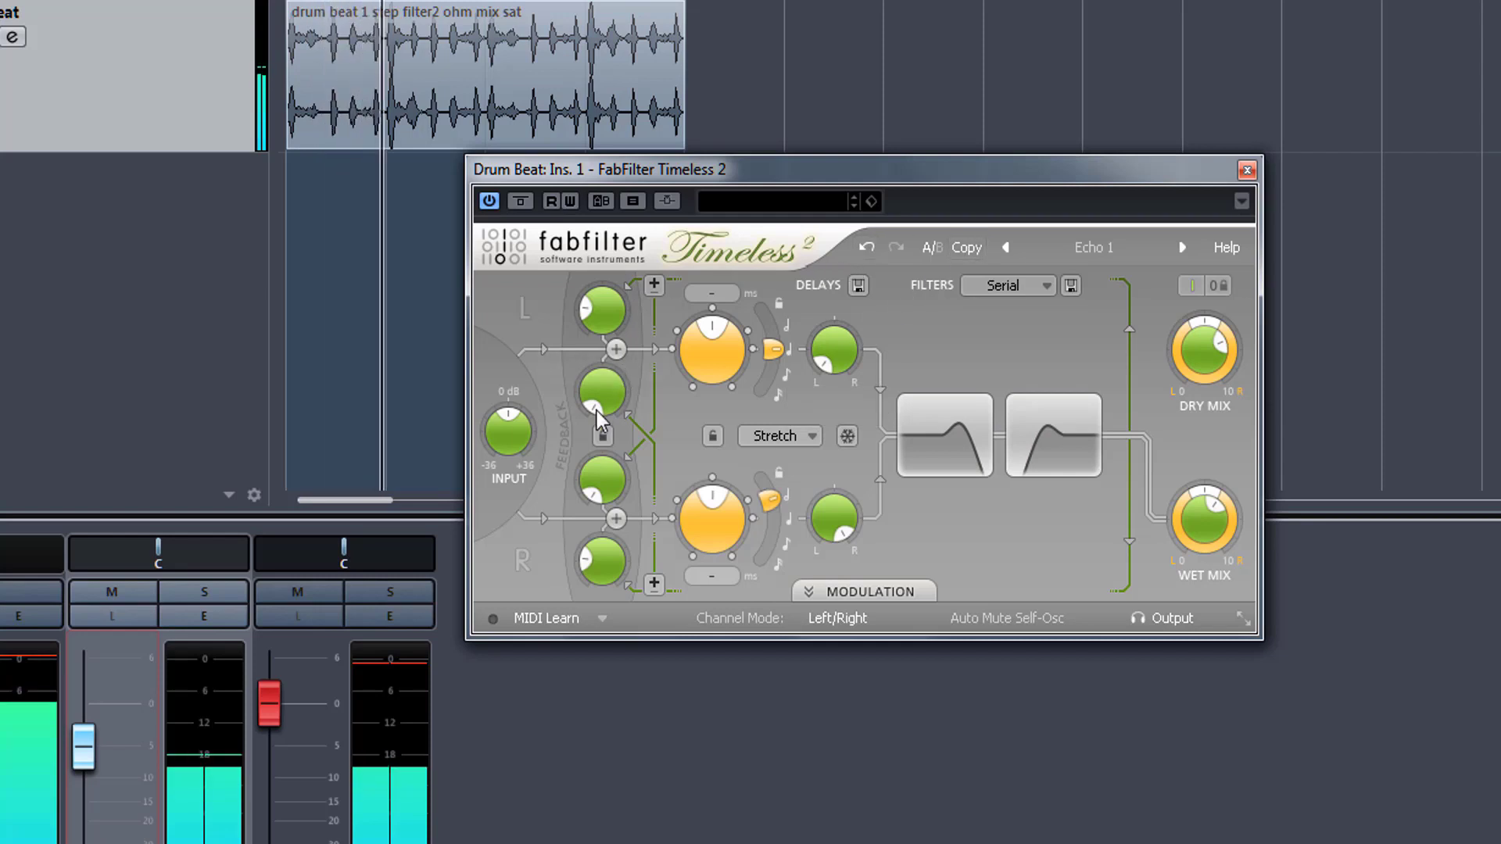
Turn the left delay's cross feedback up to 0.200 and raise the right delay's feedback.
{"action": "mouse_move", "coordinate": [598, 406]}
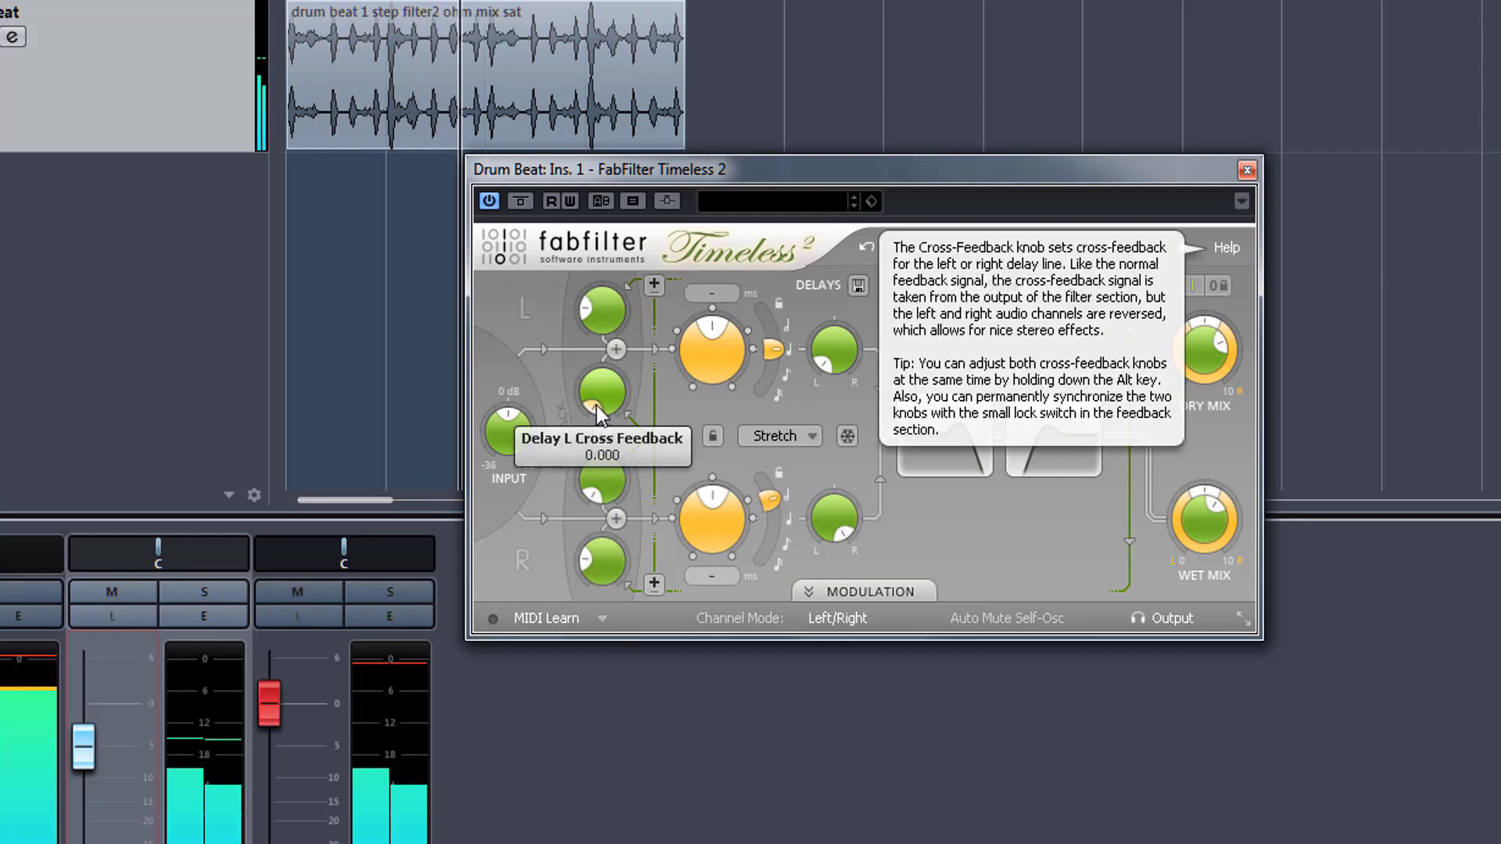
{"action": "left_click_drag", "start_coordinate": [597, 406], "coordinate": [623, 284]}
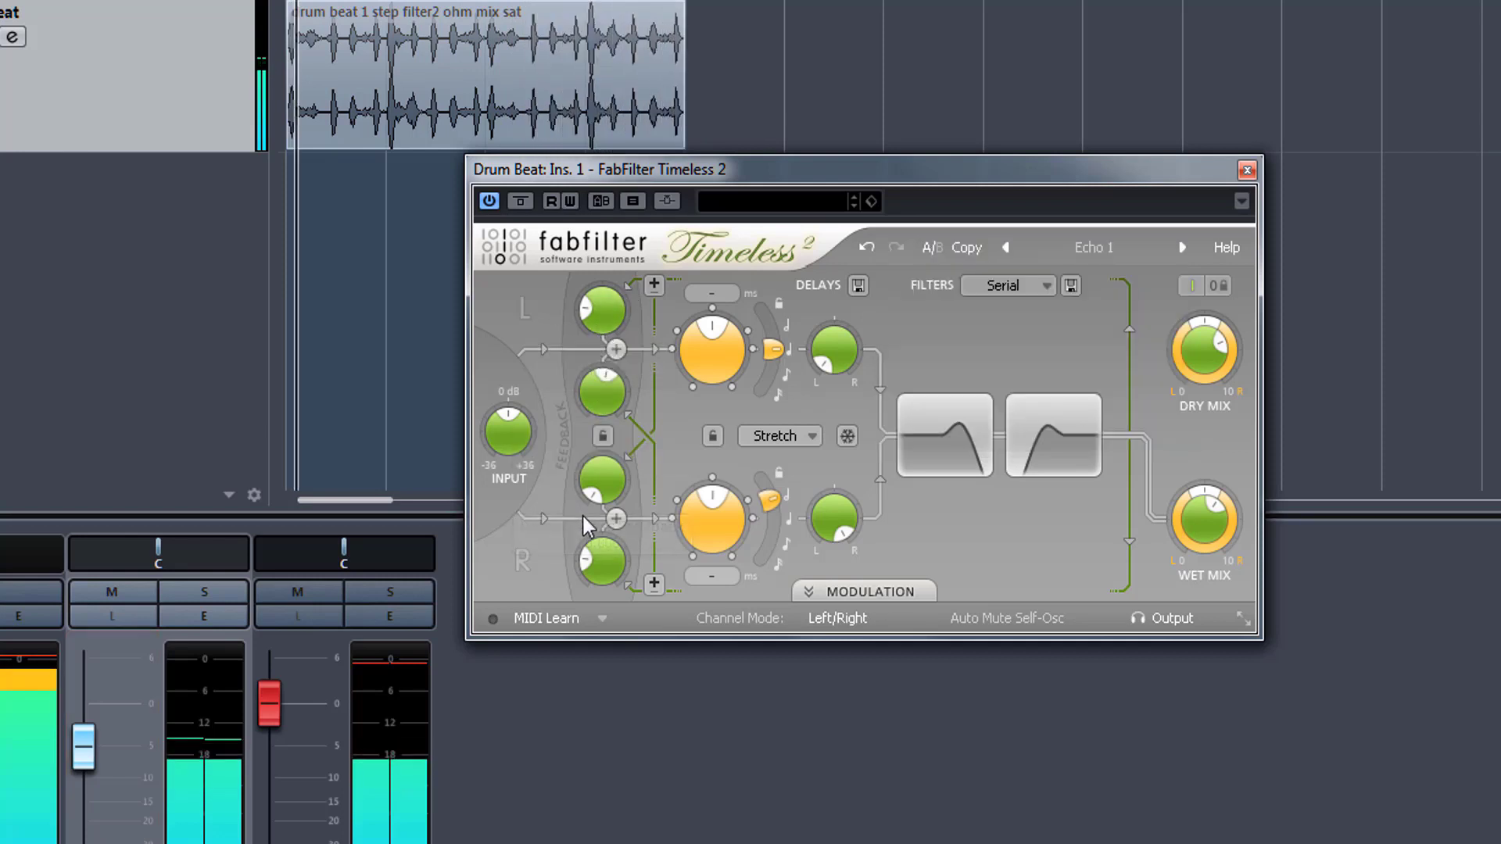
{"action": "mouse_move", "coordinate": [595, 565]}
{"action": "left_click_drag", "start_coordinate": [594, 564], "coordinate": [600, 474]}
{"action": "mouse_move", "coordinate": [513, 428]}
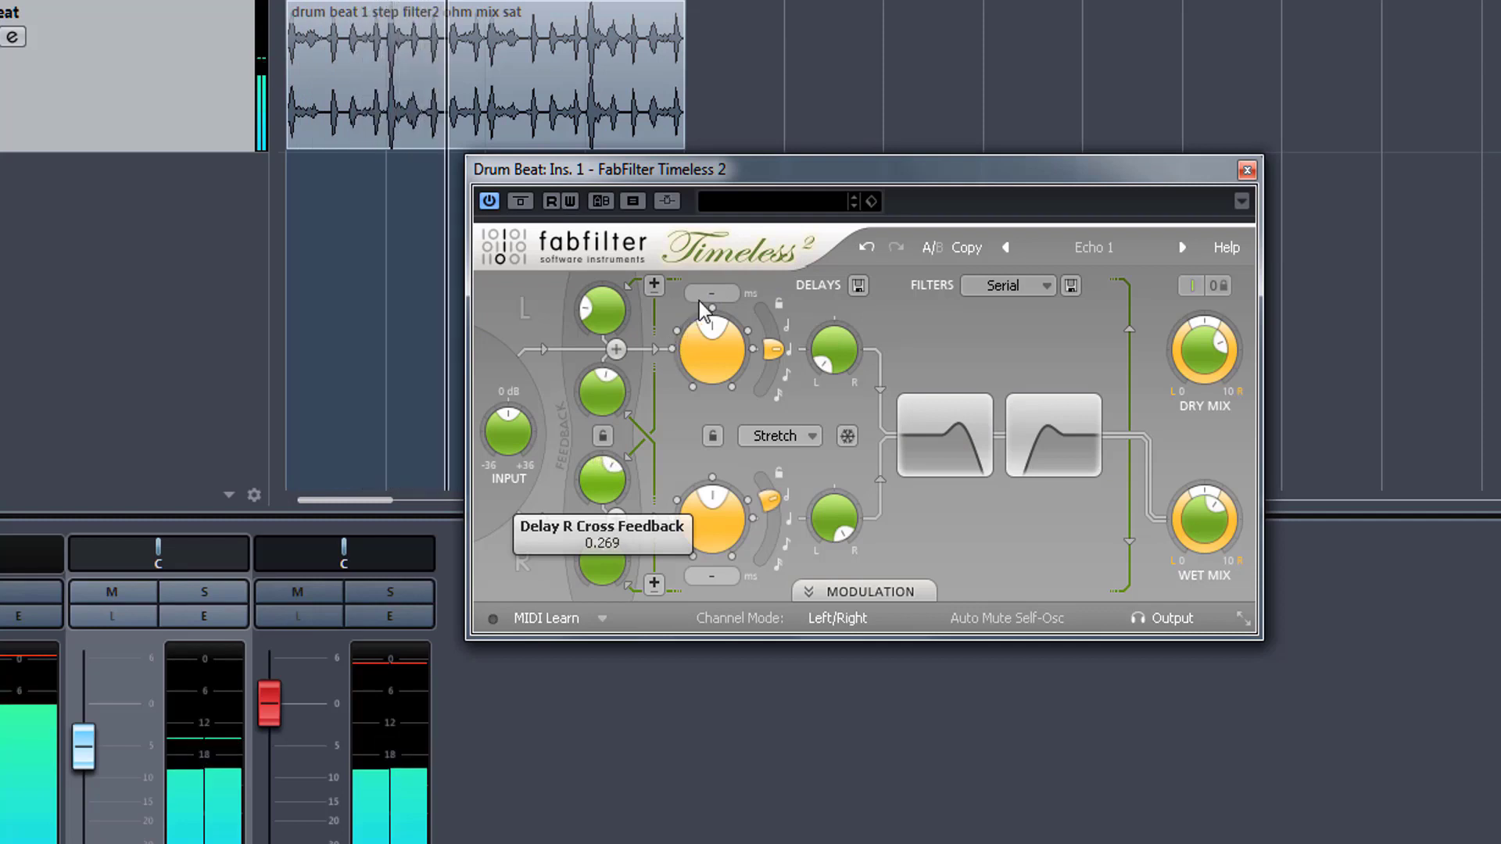
{"action": "mouse_move", "coordinate": [594, 546]}
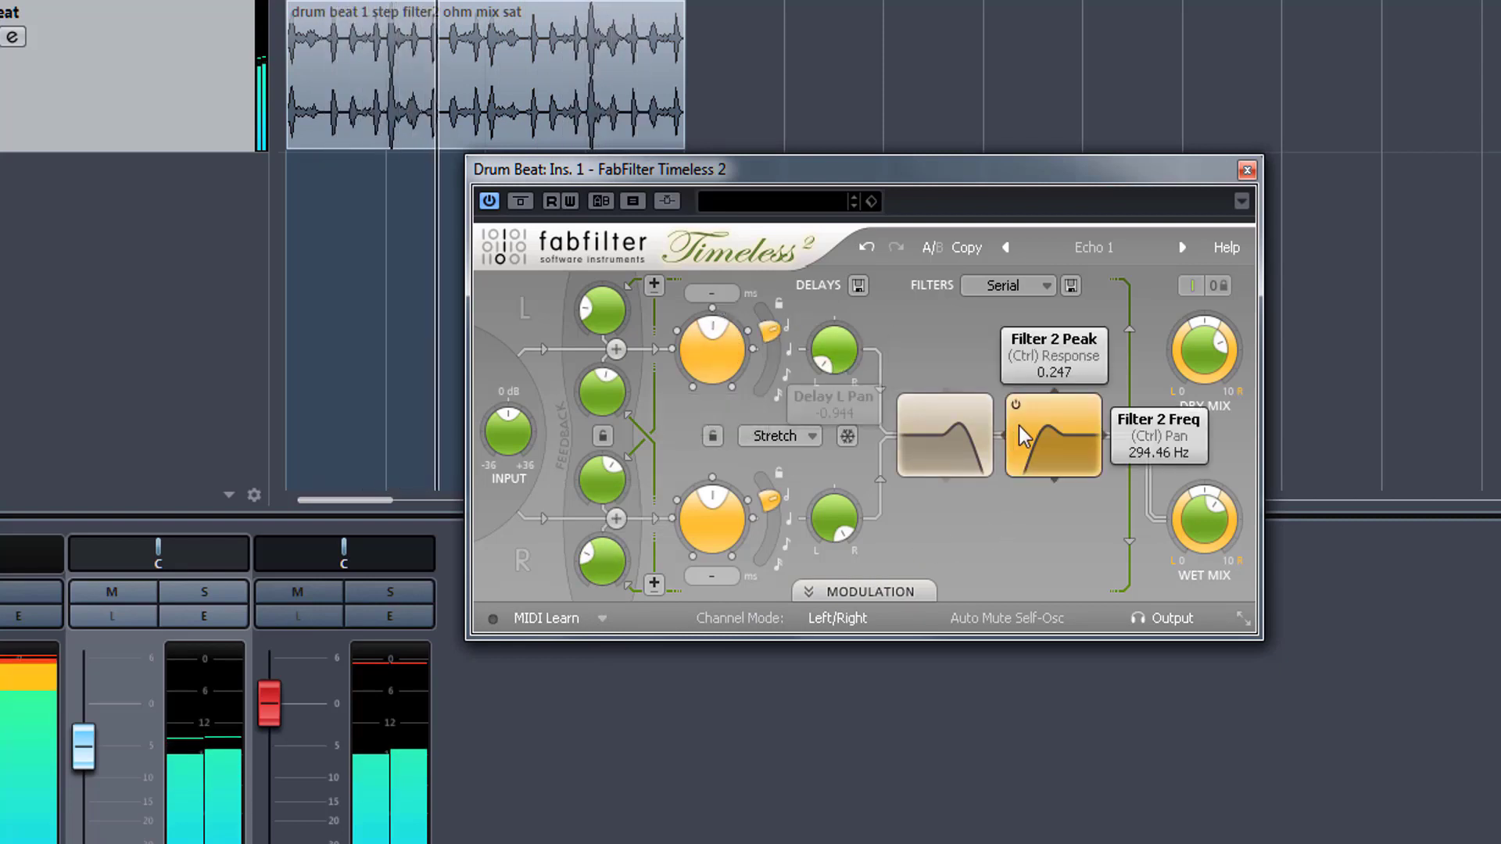
Turn off the plugin's large interactive help hints in the Help menu.
{"action": "mouse_move", "coordinate": [930, 449]}
{"action": "mouse_move", "coordinate": [923, 419]}
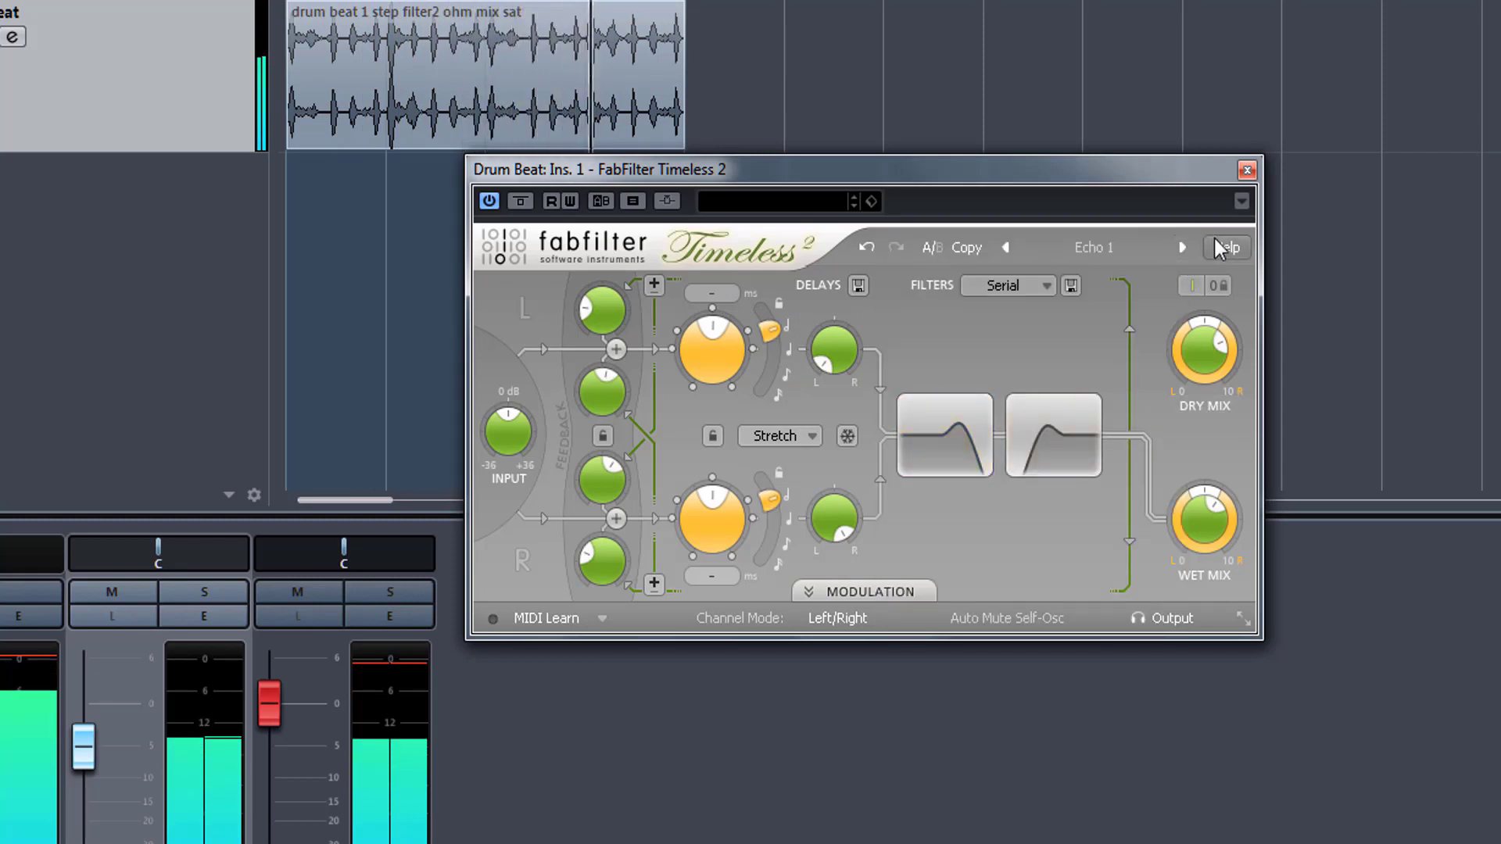
{"action": "left_click", "coordinate": [1214, 238]}
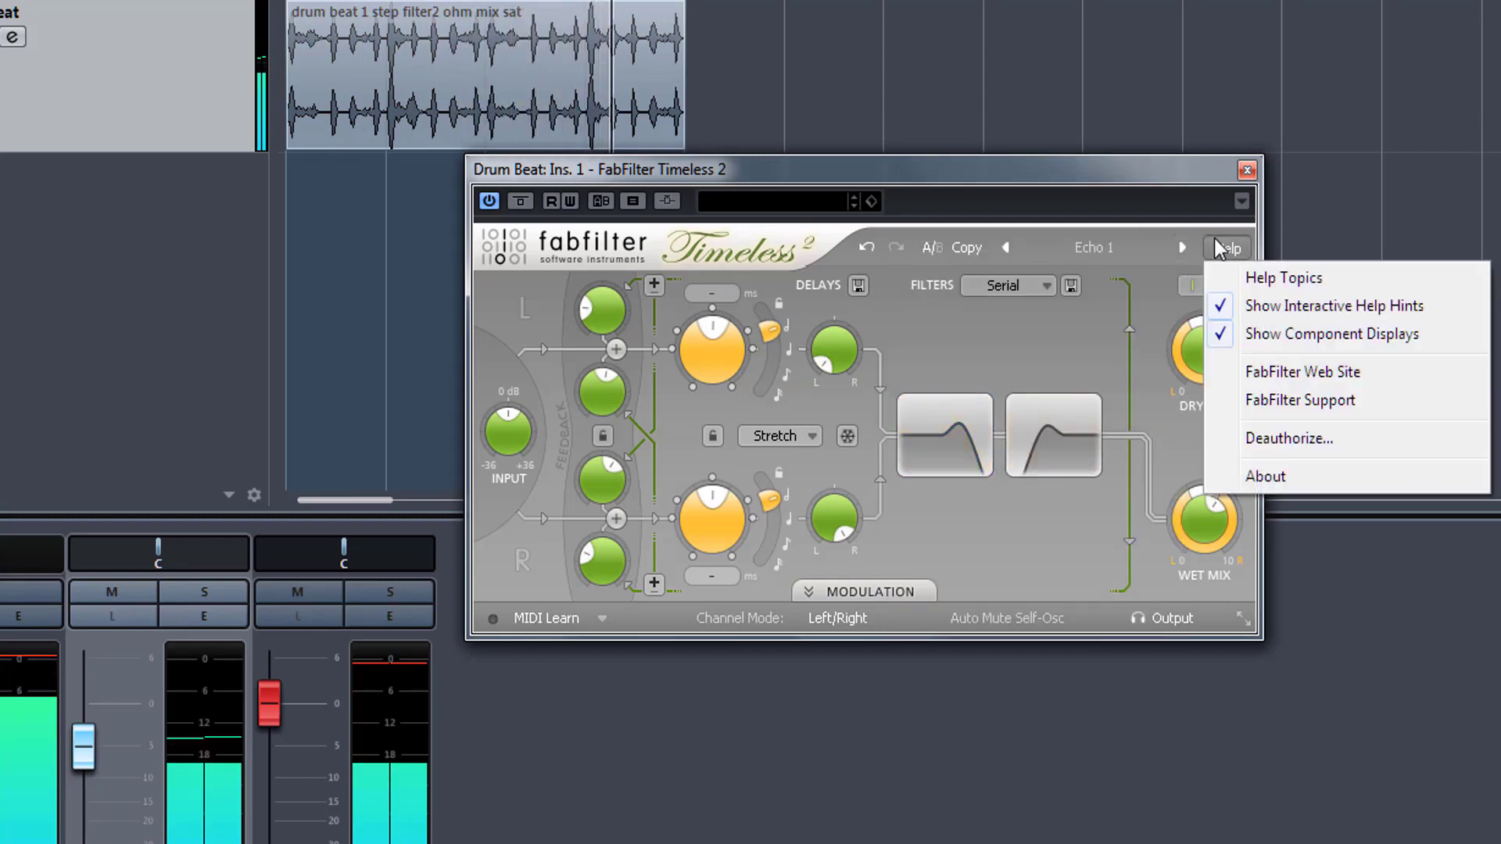
{"action": "left_click", "coordinate": [1264, 312]}
Try Parallel filter routing with Filter 2 at 18099 Hz and Filter 1 very low.
{"action": "left_click", "coordinate": [916, 417]}
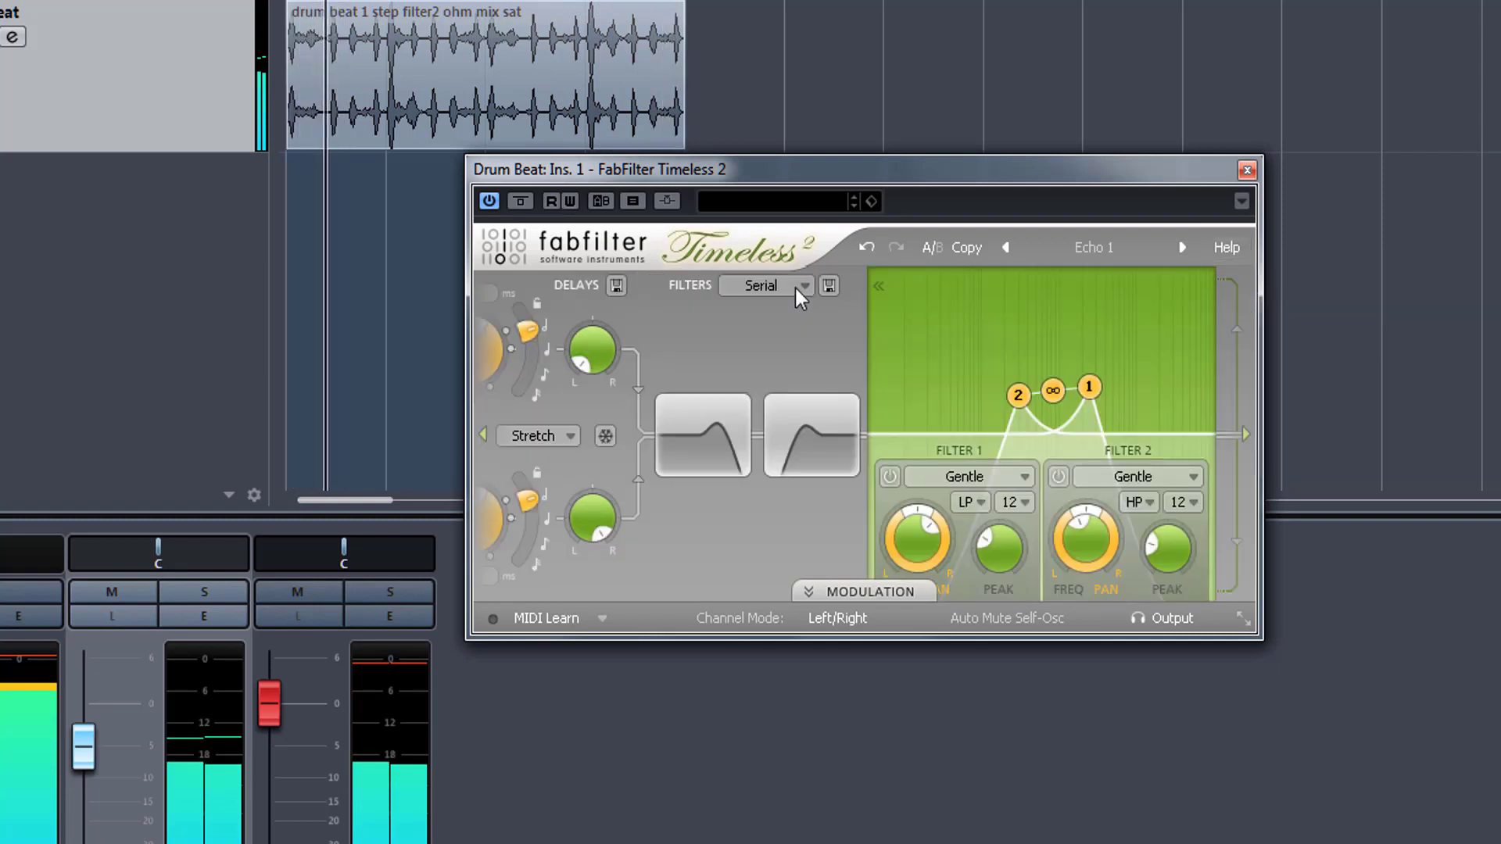
{"action": "left_click", "coordinate": [795, 288]}
{"action": "left_click", "coordinate": [803, 333]}
{"action": "left_click_drag", "start_coordinate": [752, 494], "coordinate": [860, 589]}
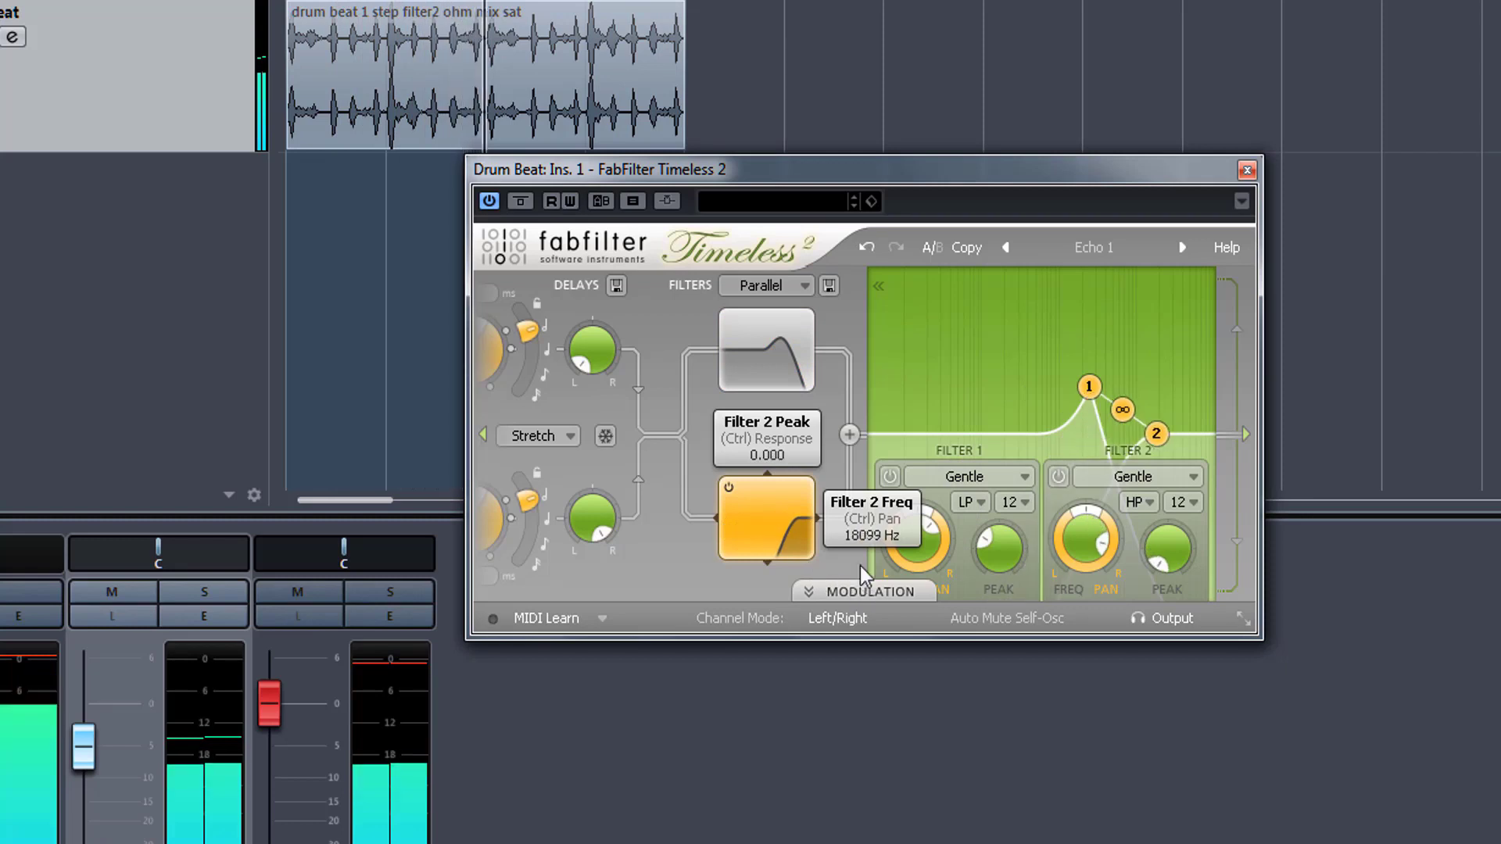
{"action": "left_click_drag", "start_coordinate": [773, 349], "coordinate": [627, 433]}
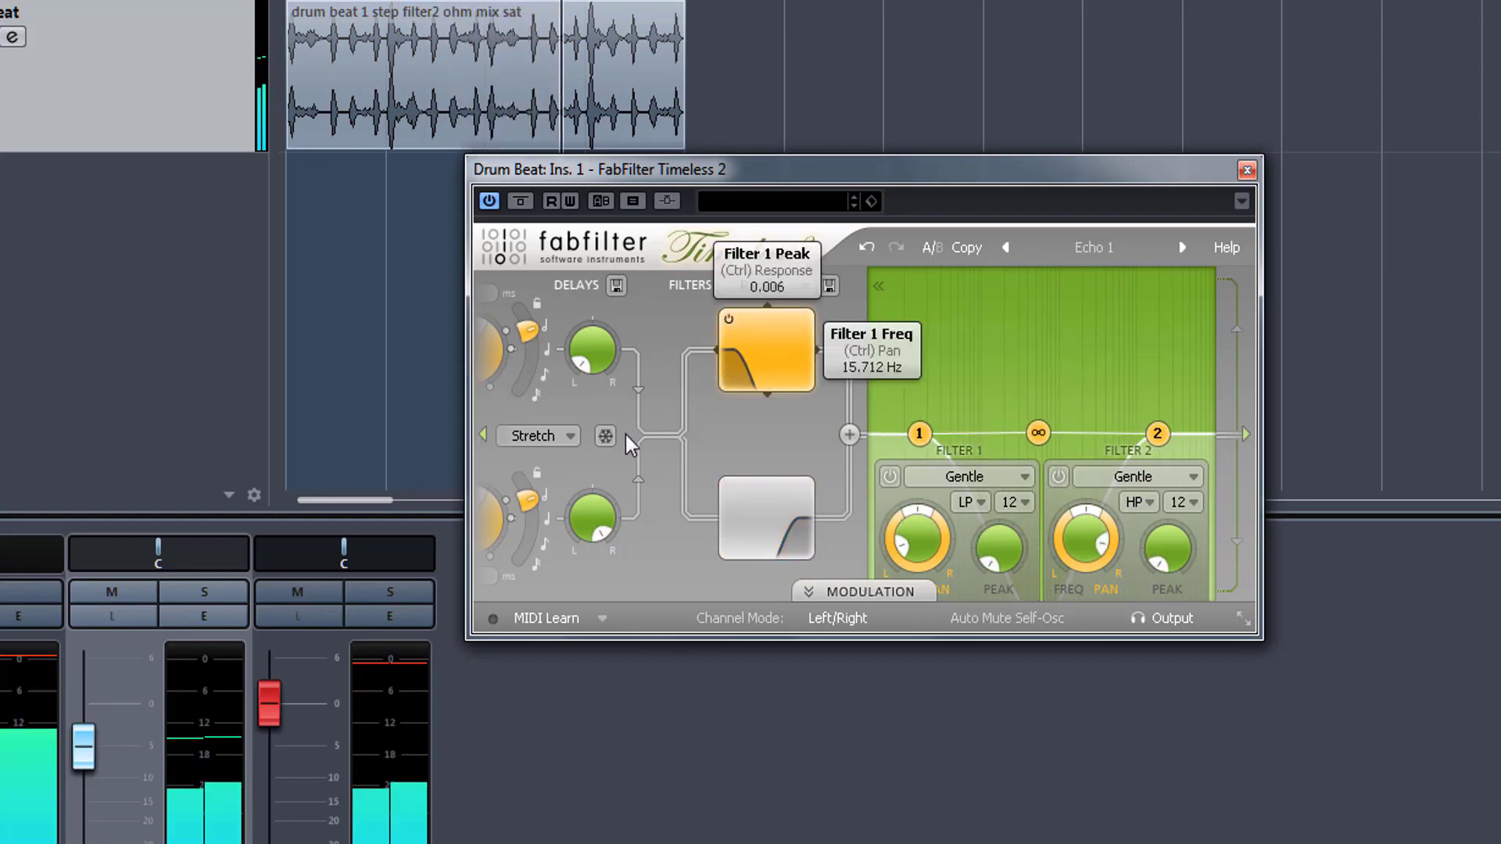
{"action": "left_click", "coordinate": [626, 435]}
Route the filters back to Serial, with Filter 1 at about 172 Hz and Filter 2 at about 211 Hz.
{"action": "left_click", "coordinate": [1046, 296]}
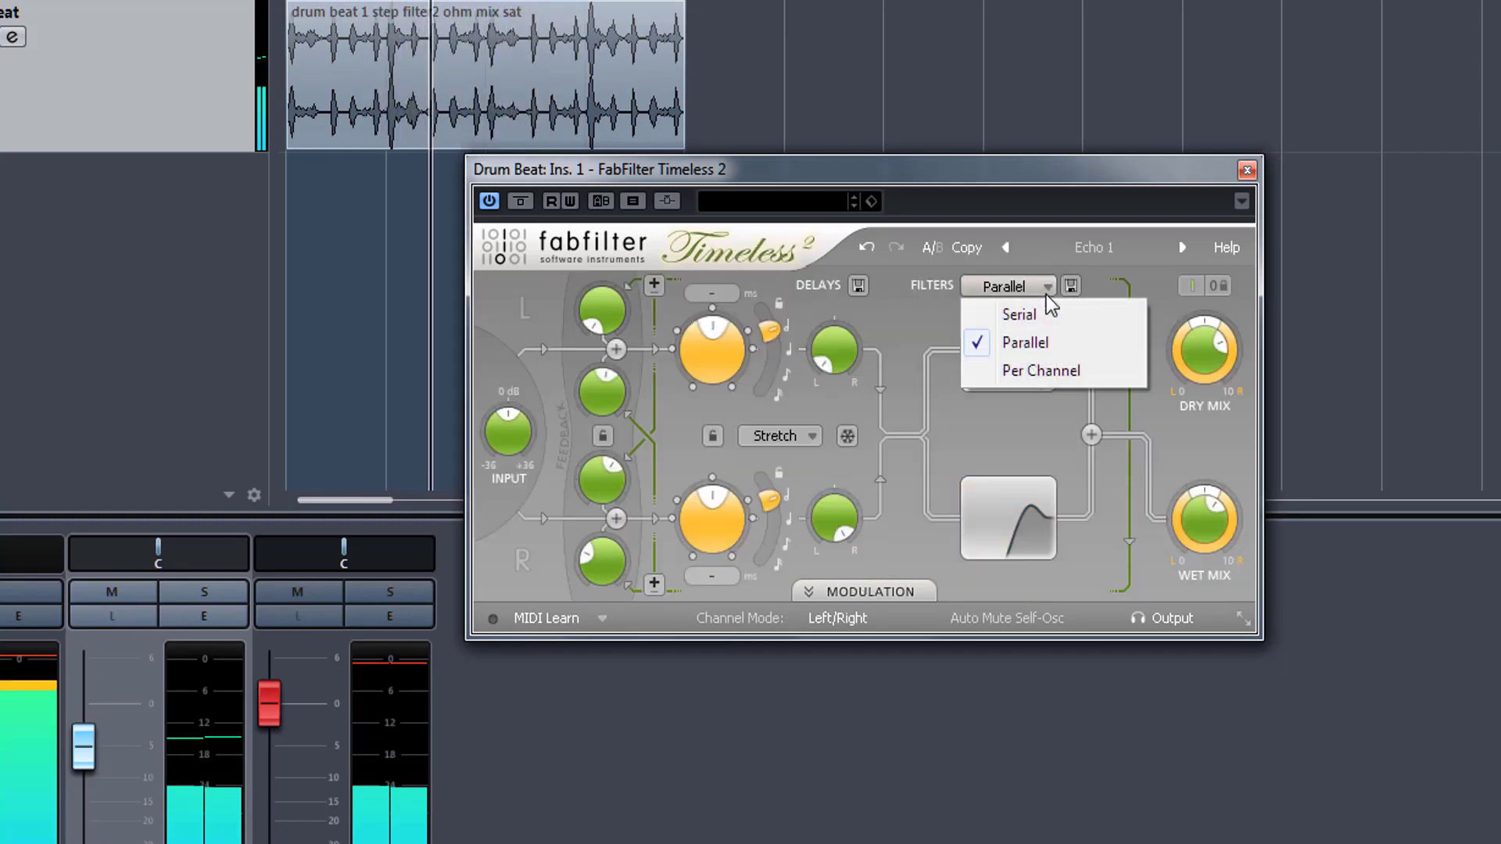
{"action": "left_click", "coordinate": [982, 429]}
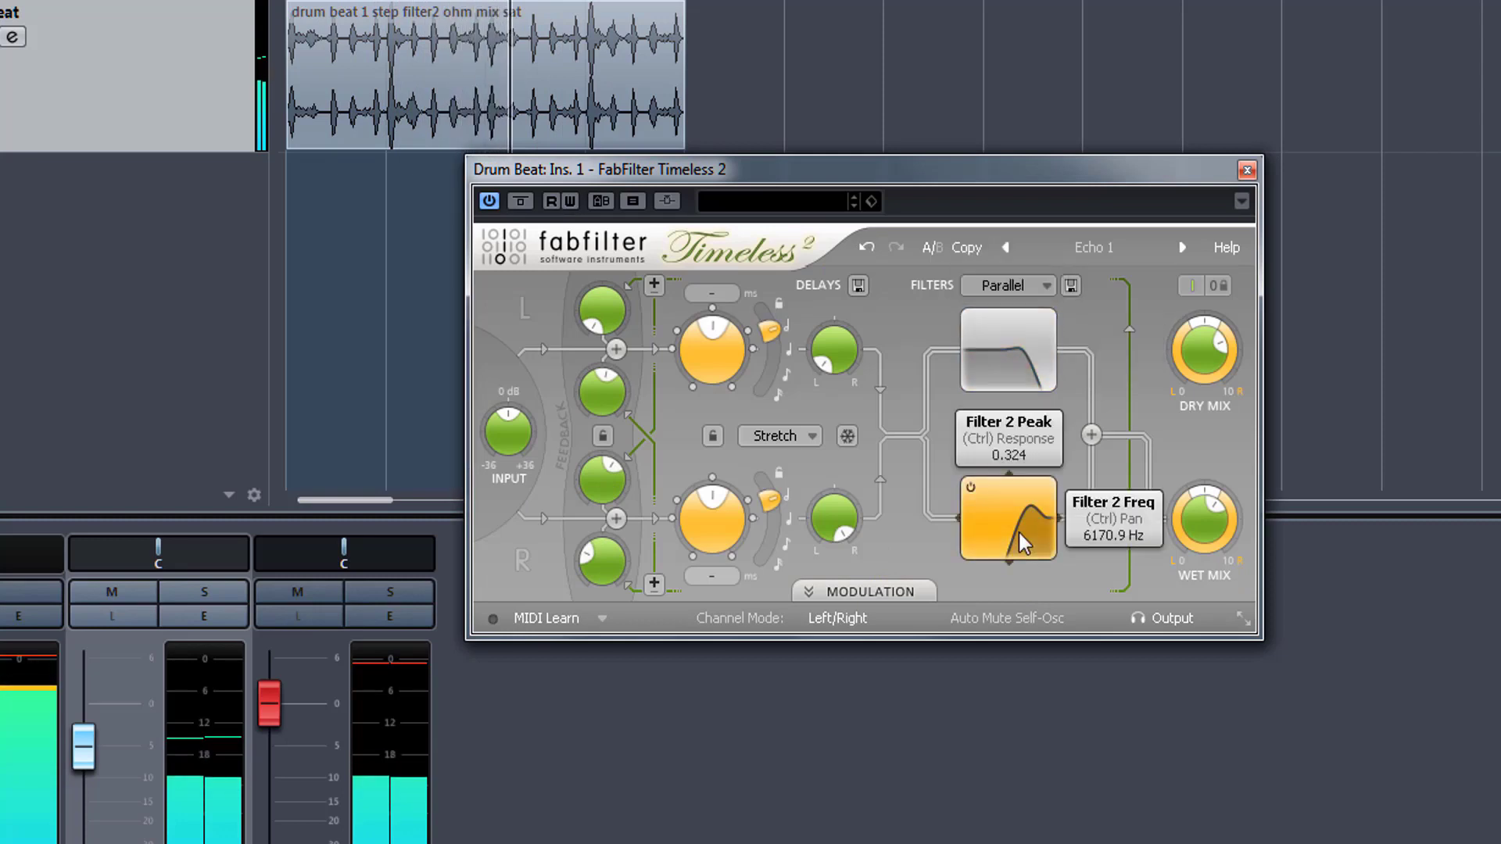
{"action": "left_click", "coordinate": [1048, 295]}
{"action": "left_click", "coordinate": [1041, 314]}
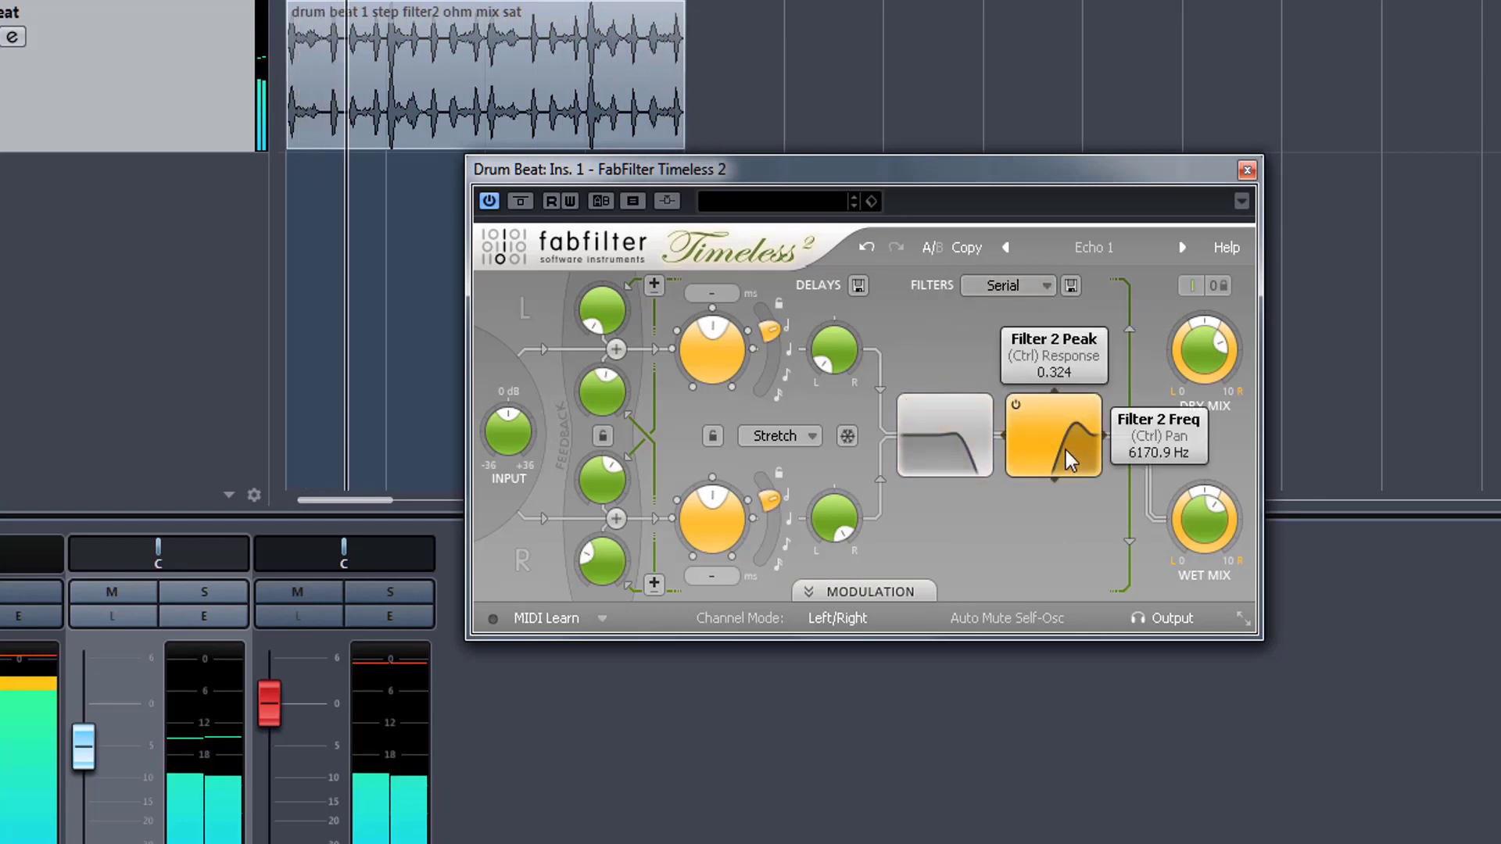
{"action": "left_click_drag", "start_coordinate": [1067, 450], "coordinate": [1000, 438]}
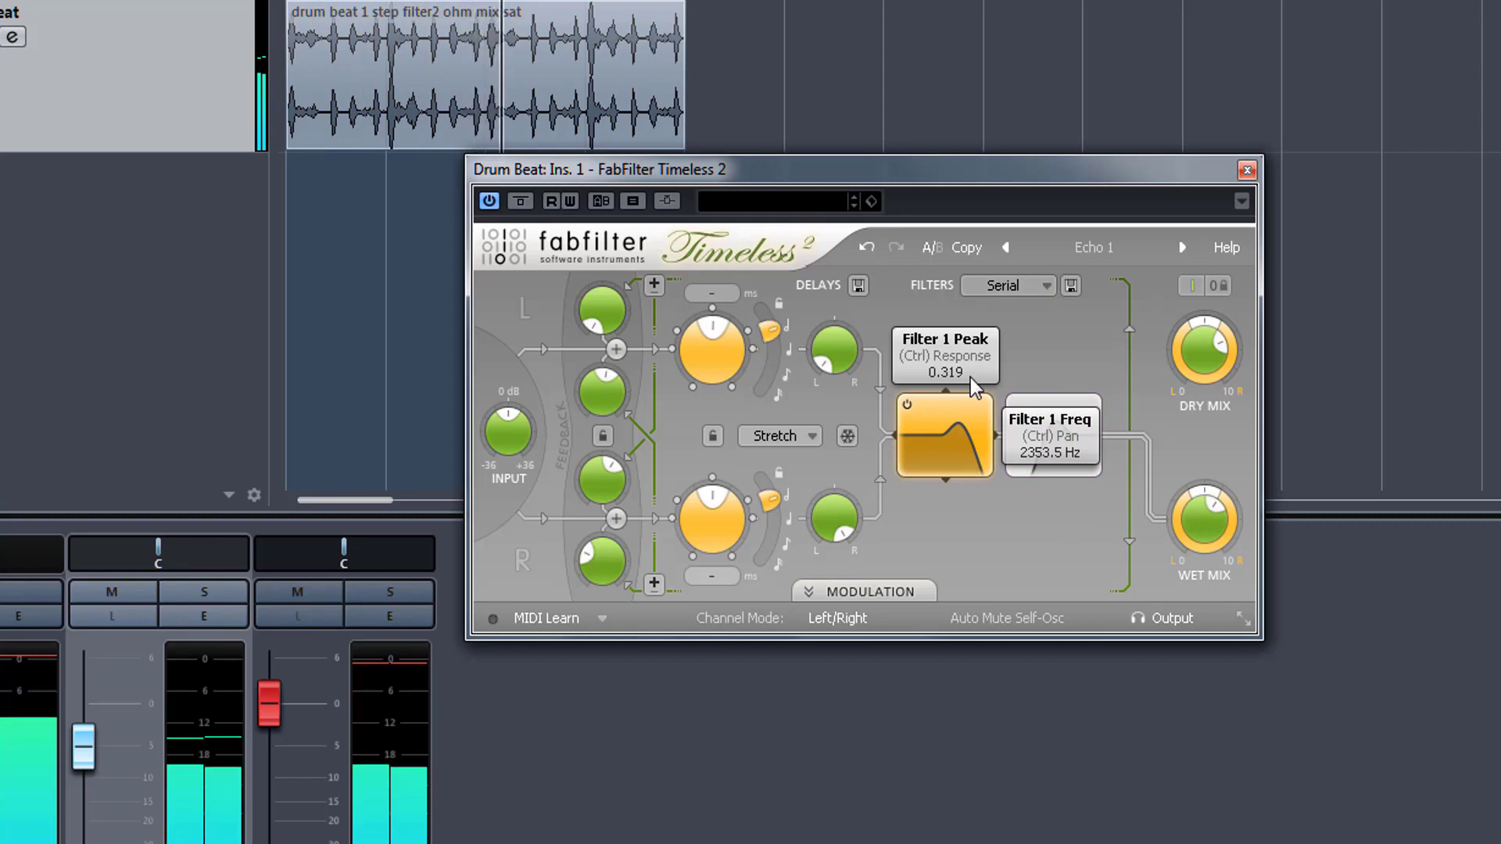
{"action": "left_click_drag", "start_coordinate": [959, 378], "coordinate": [907, 412]}
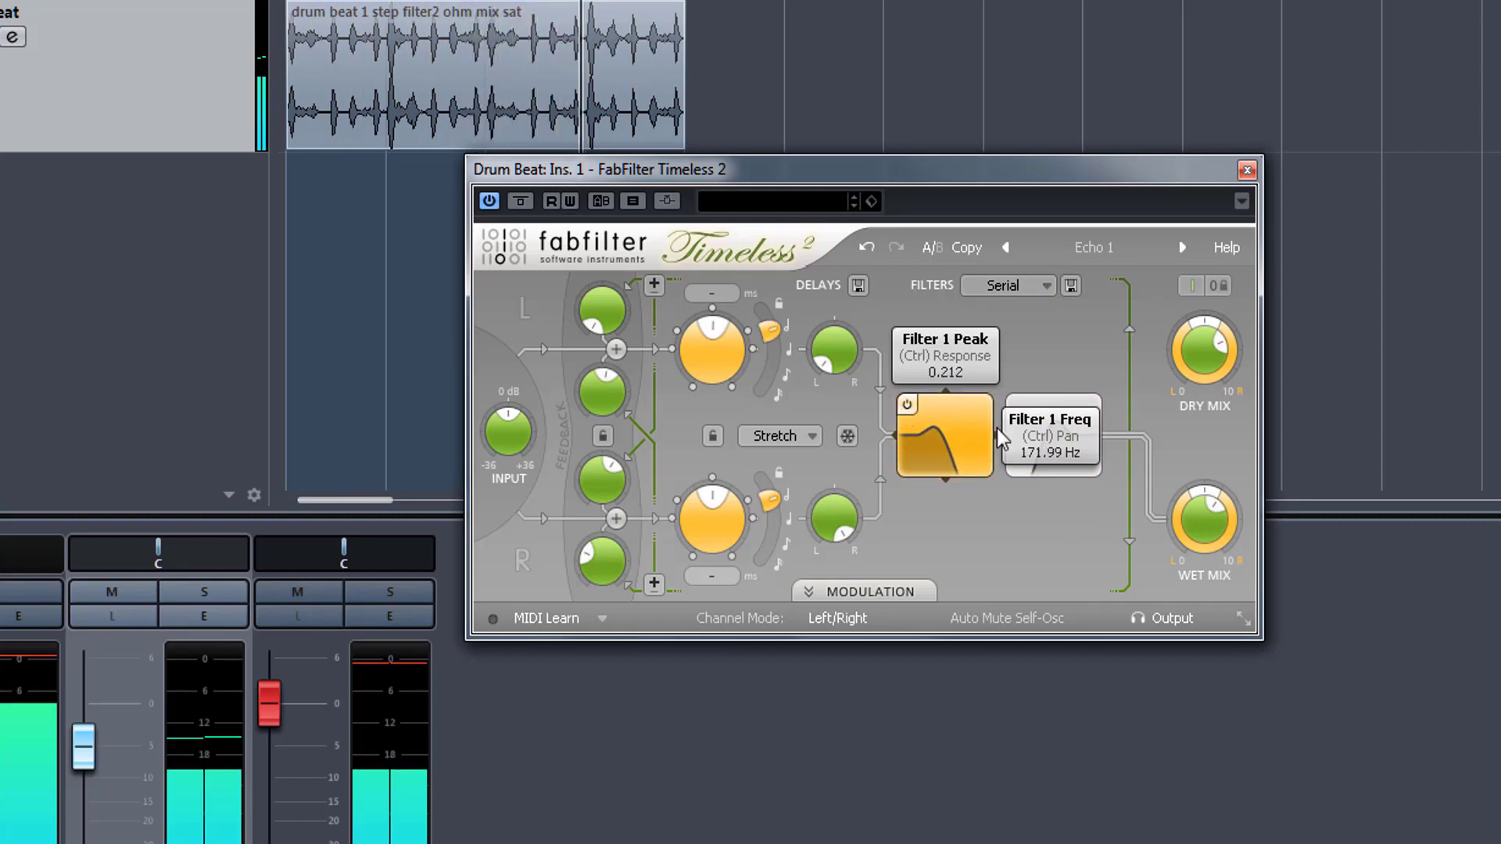
{"action": "left_click_drag", "start_coordinate": [1044, 428], "coordinate": [1006, 463]}
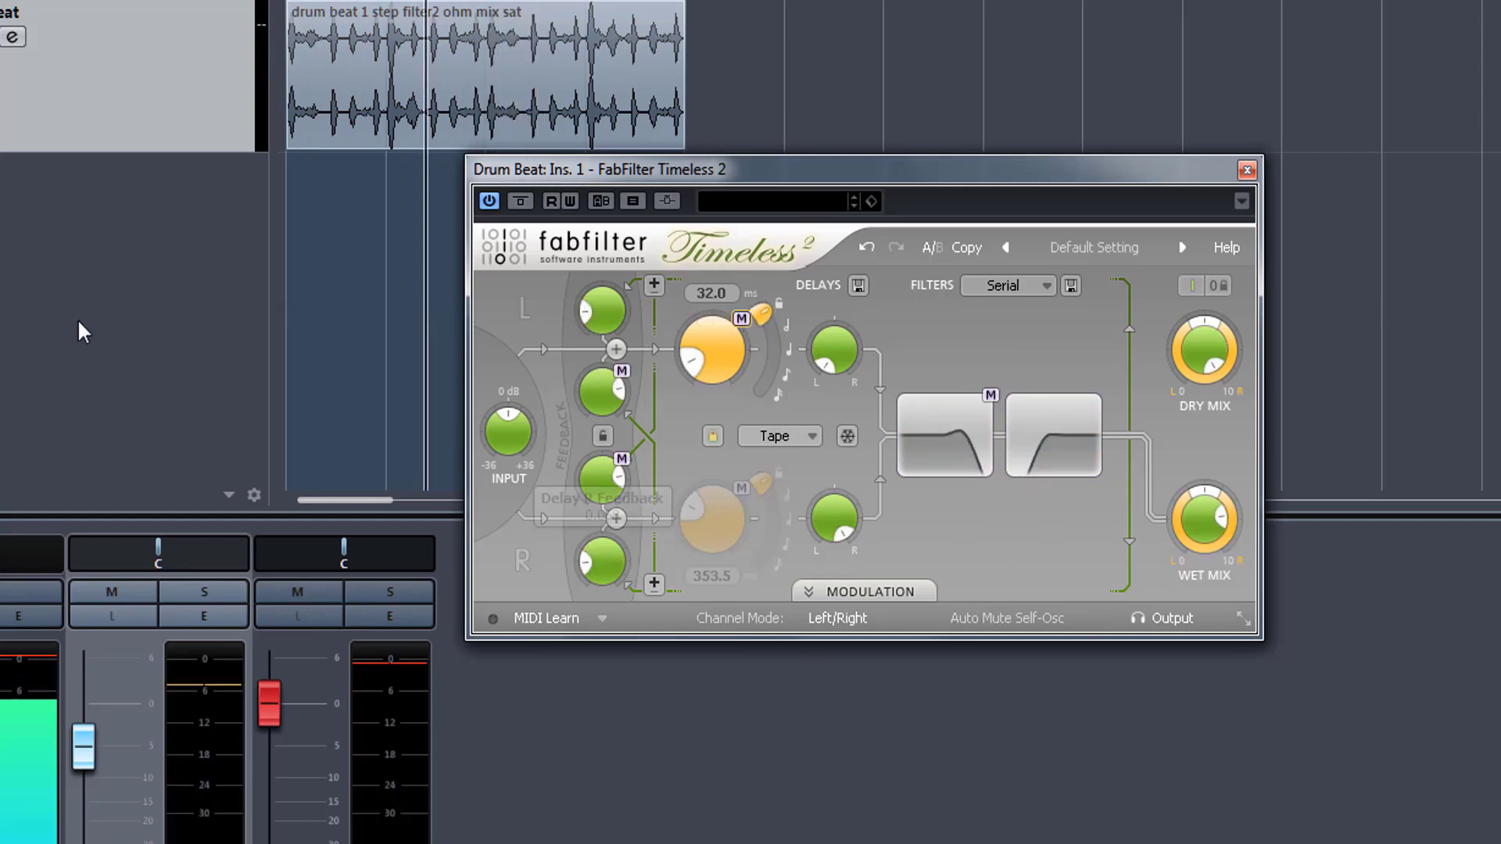
Tap in a new left delay time, then pull Delay L Time down to about 31.9 ms.
{"action": "left_click", "coordinate": [715, 293]}
{"action": "left_click", "coordinate": [715, 293]}
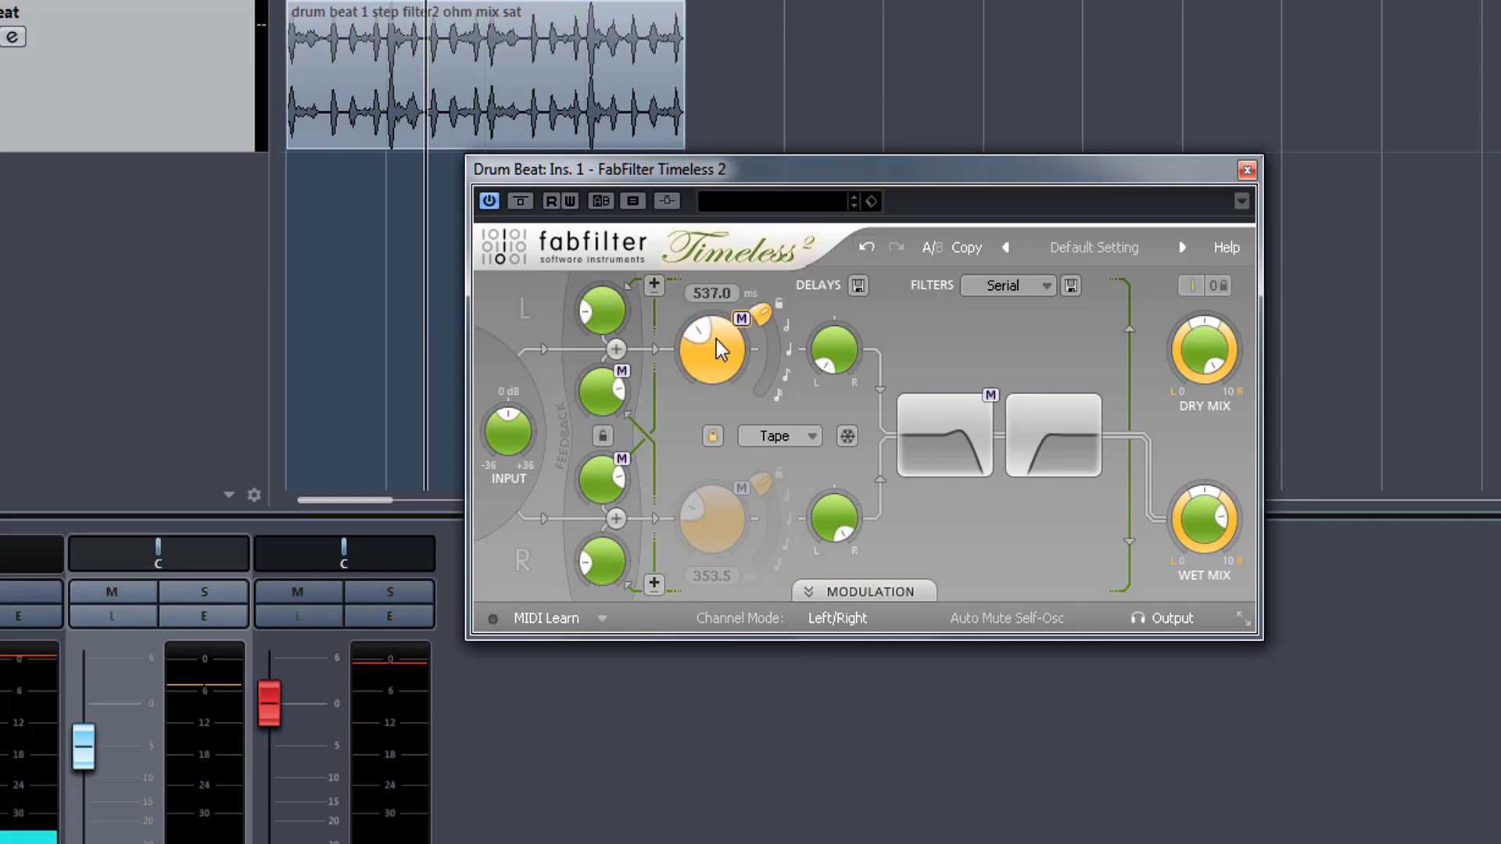
{"action": "left_click", "coordinate": [720, 289]}
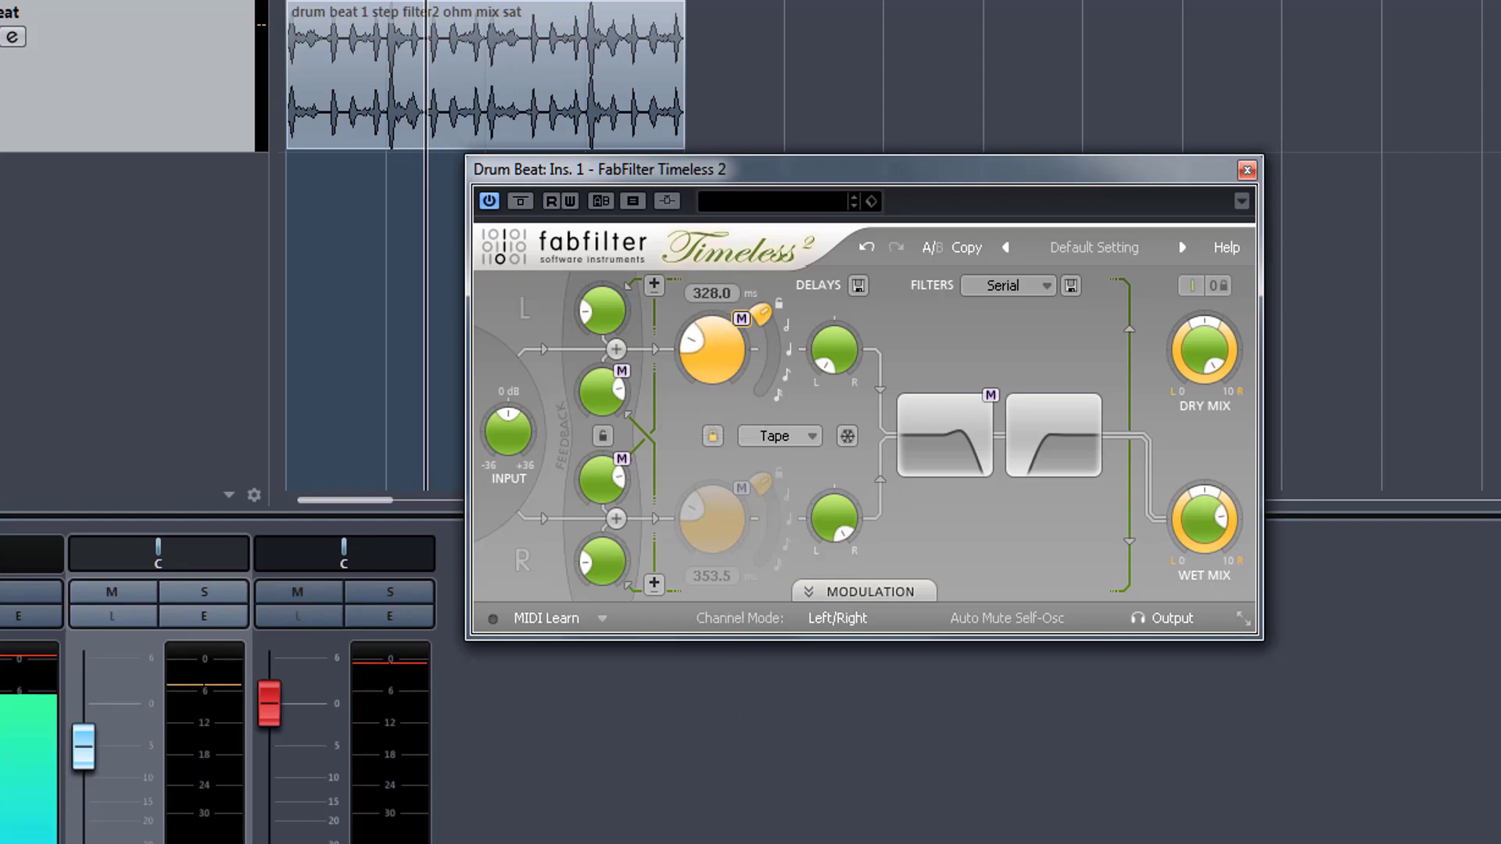
{"action": "left_click_drag", "start_coordinate": [717, 348], "coordinate": [716, 380]}
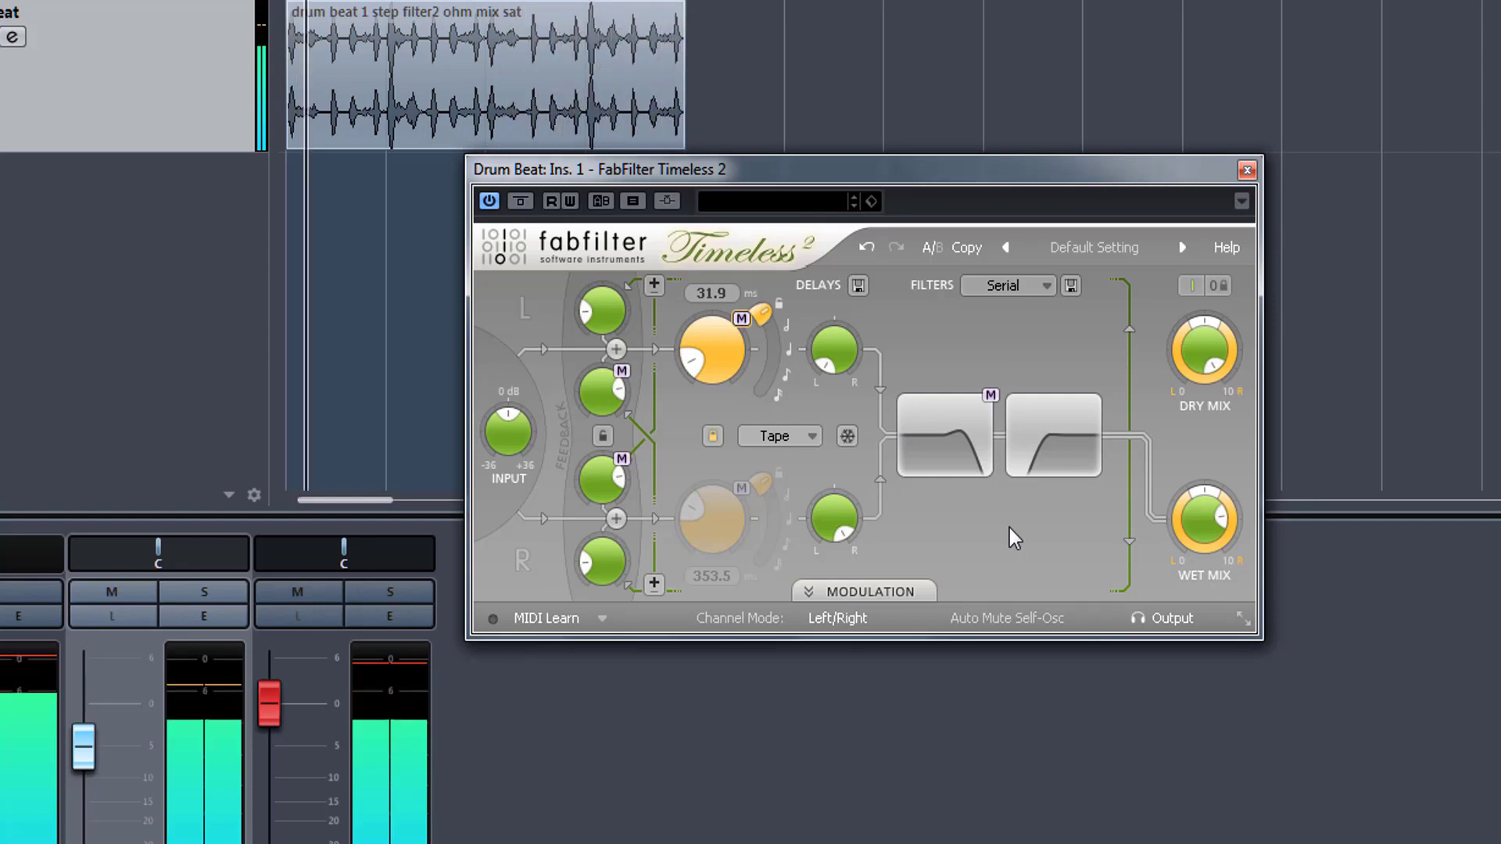
Drag the linked filter 1/2 node to form tall, narrow twin resonant peaks at mid-frequency.
{"action": "left_click", "coordinate": [968, 455]}
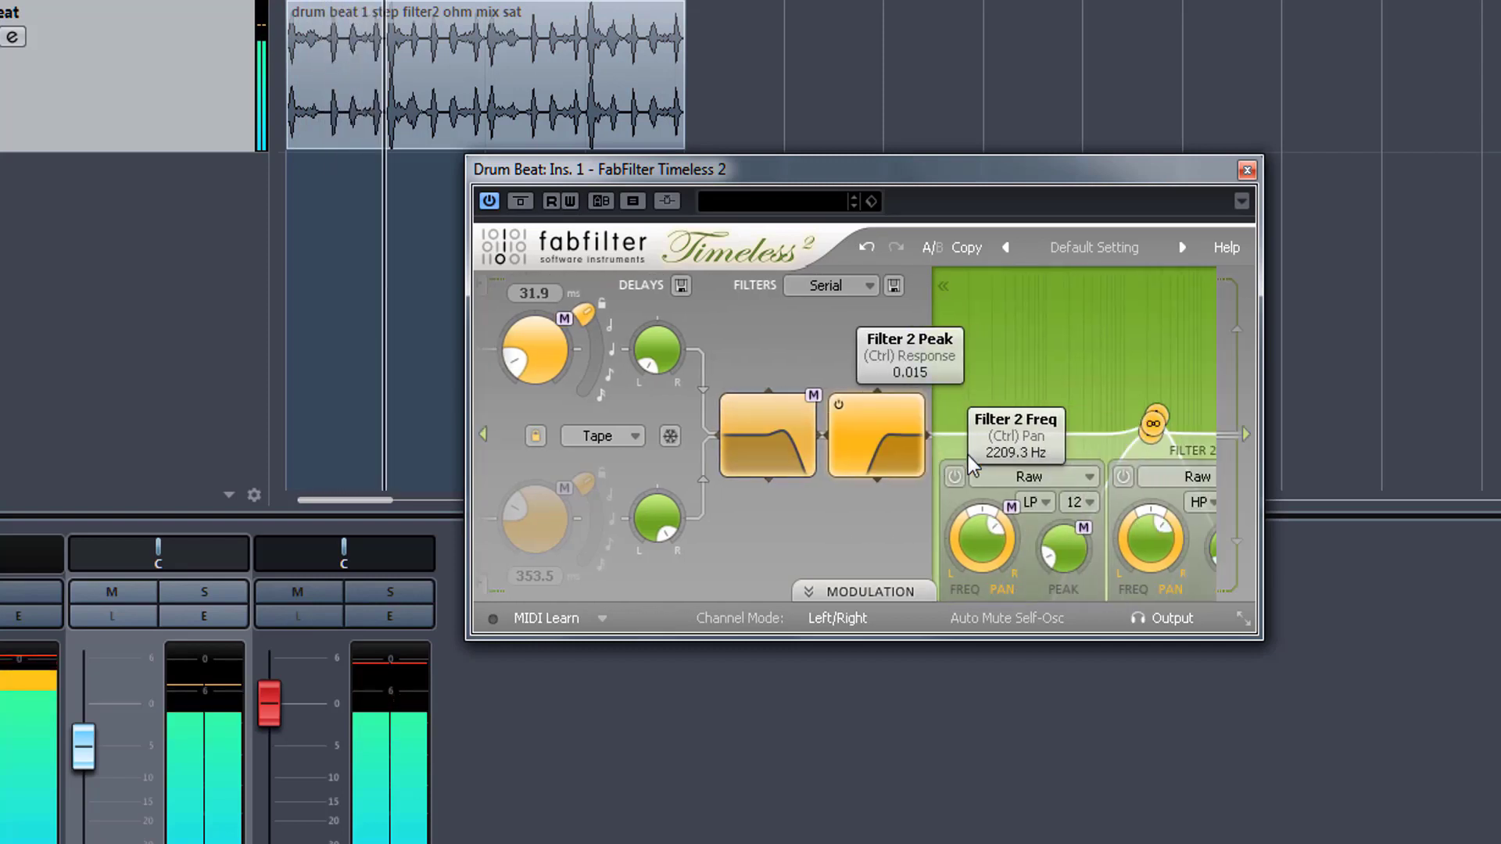
{"action": "left_click_drag", "start_coordinate": [1118, 427], "coordinate": [997, 358]}
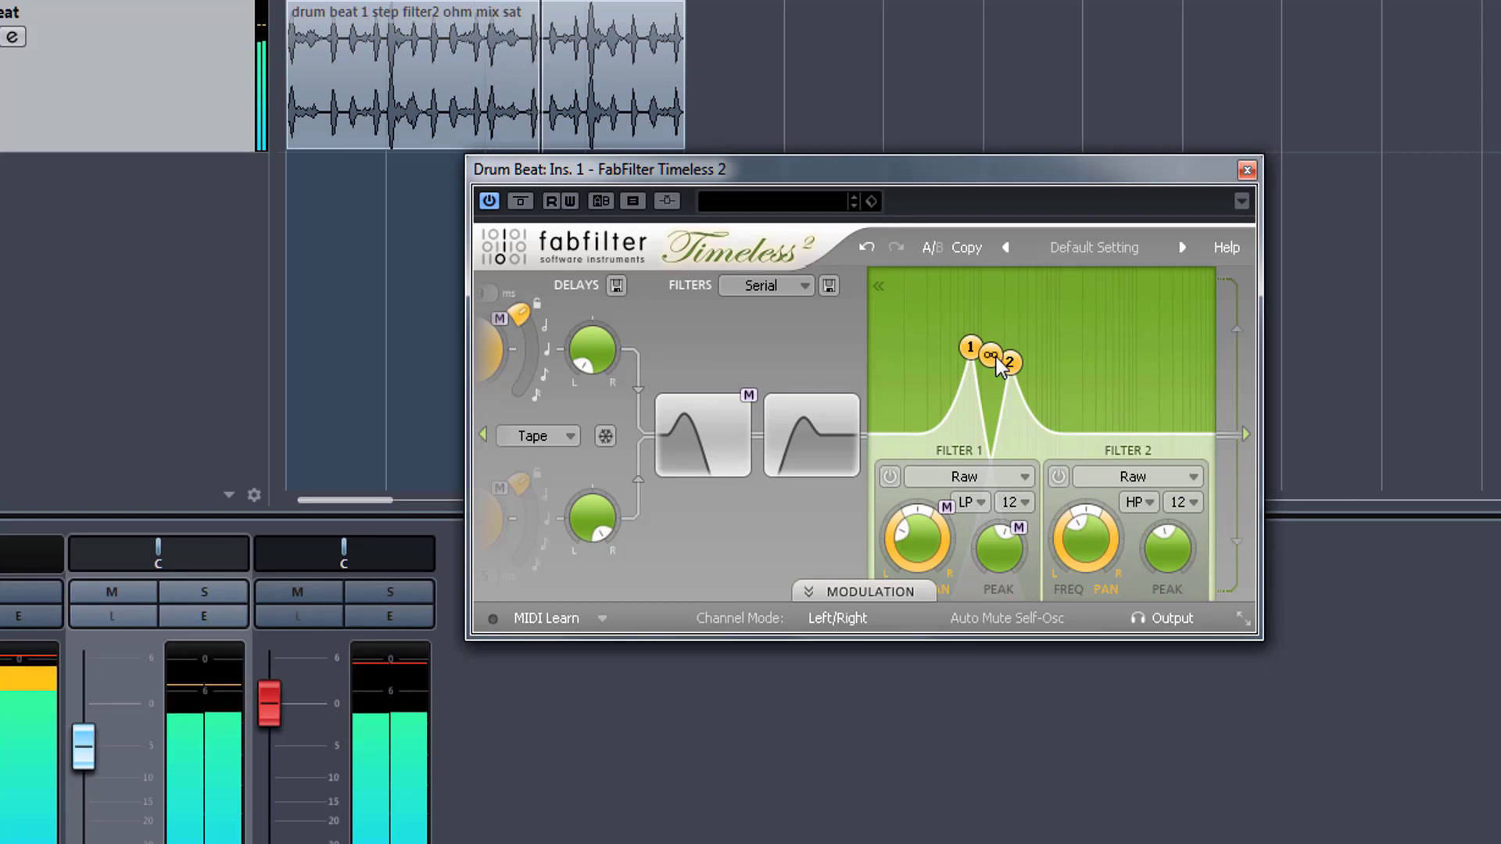
{"action": "left_click_drag", "start_coordinate": [996, 359], "coordinate": [1185, 345]}
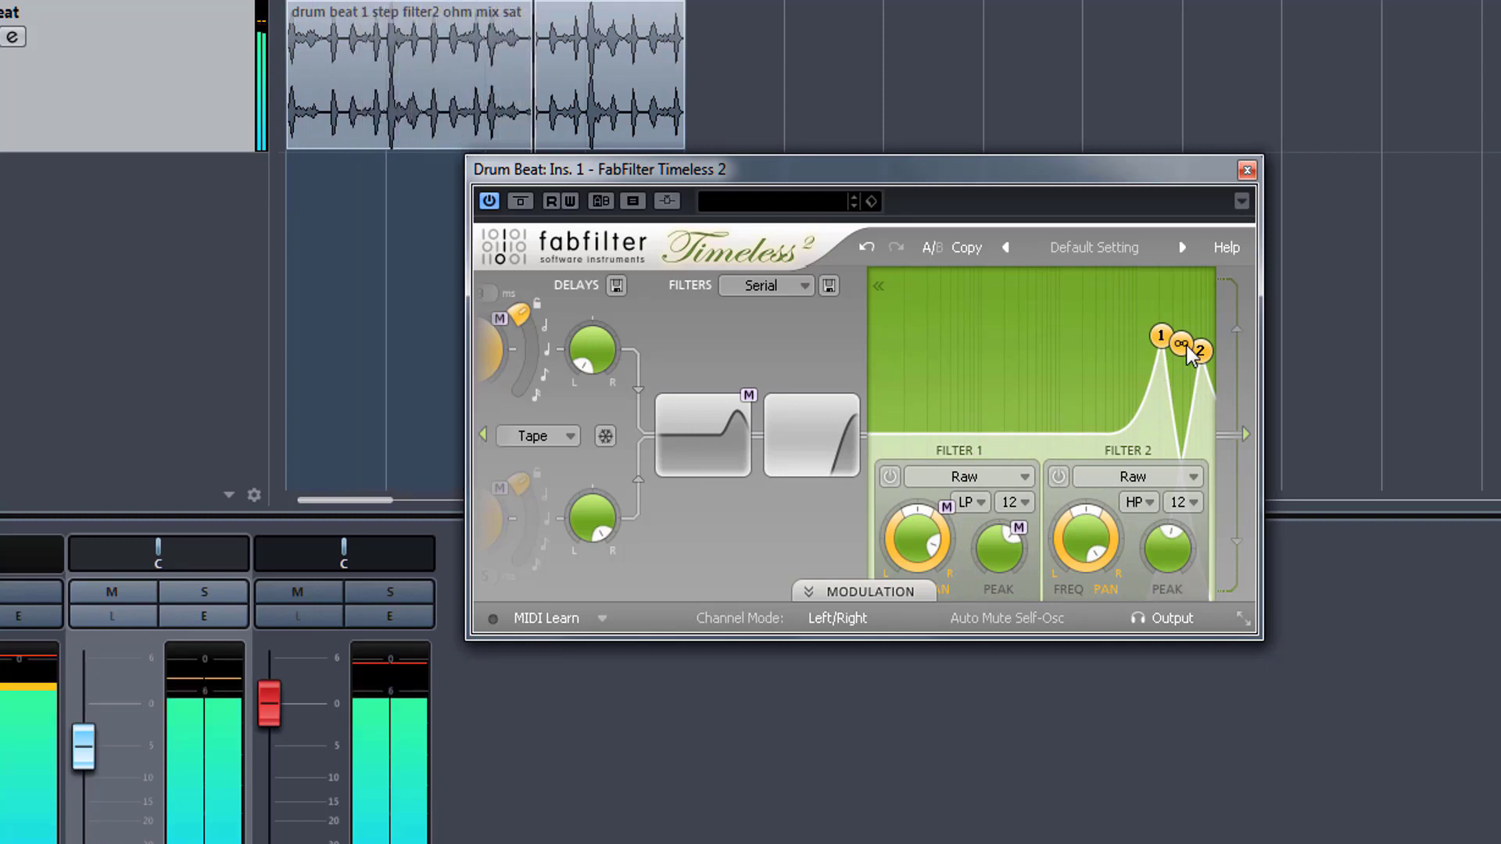
{"action": "left_click_drag", "start_coordinate": [1187, 347], "coordinate": [1024, 311]}
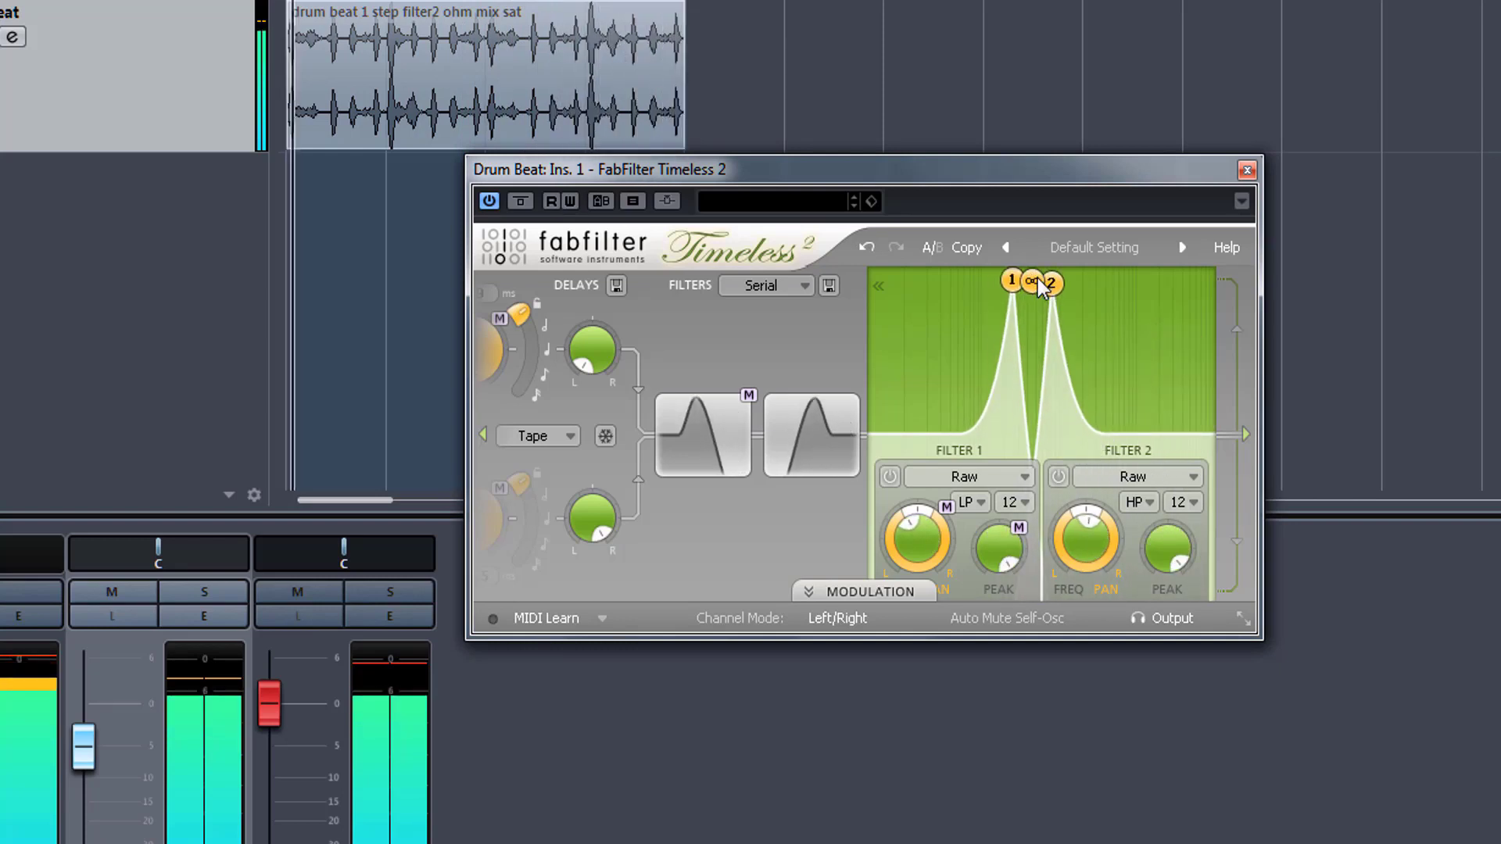
{"action": "left_click_drag", "start_coordinate": [1038, 282], "coordinate": [1030, 320]}
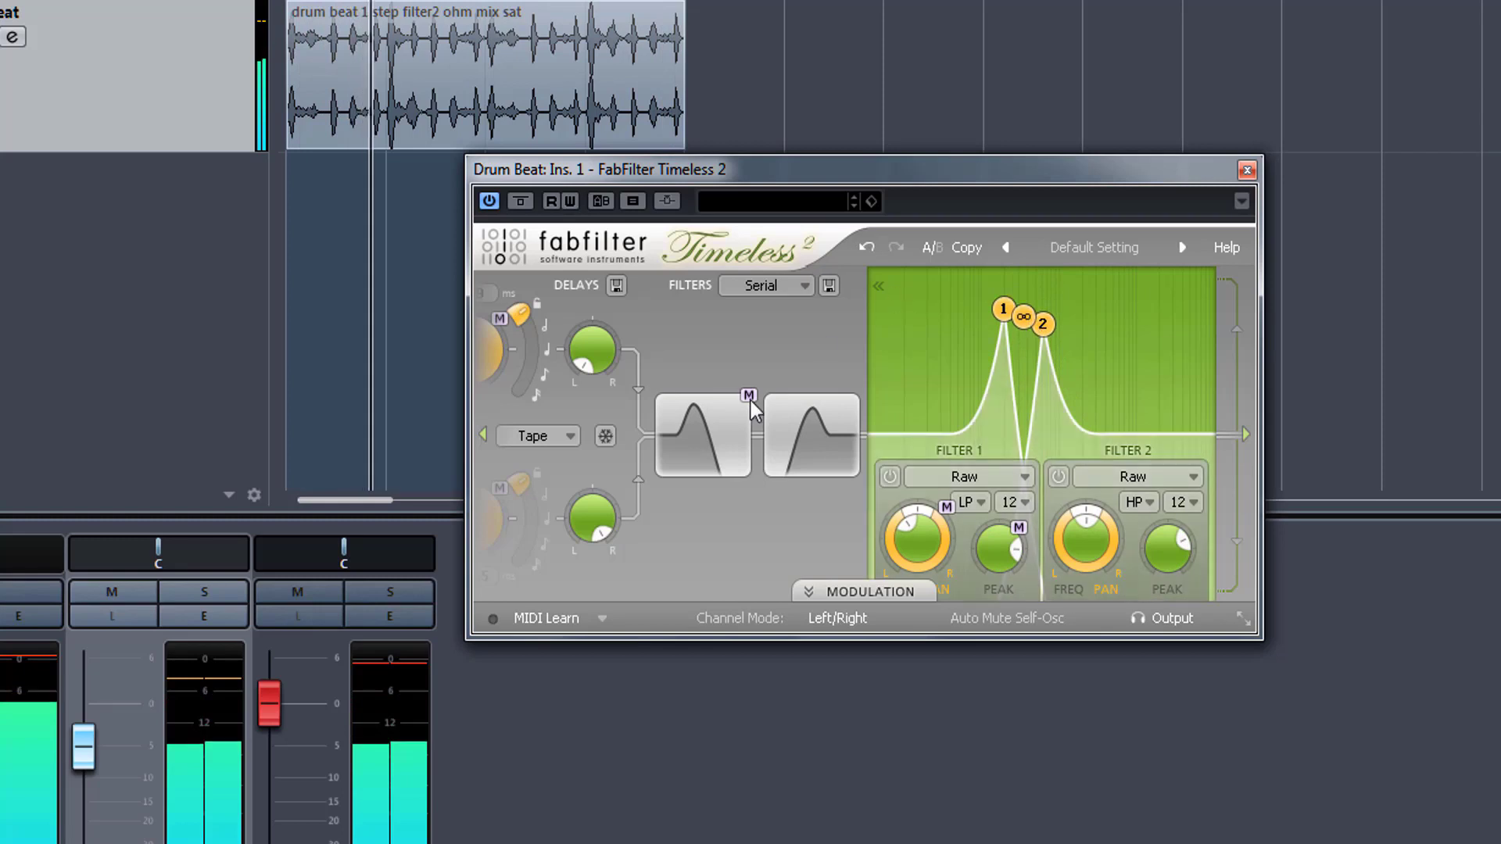
{"action": "mouse_move", "coordinate": [714, 425]}
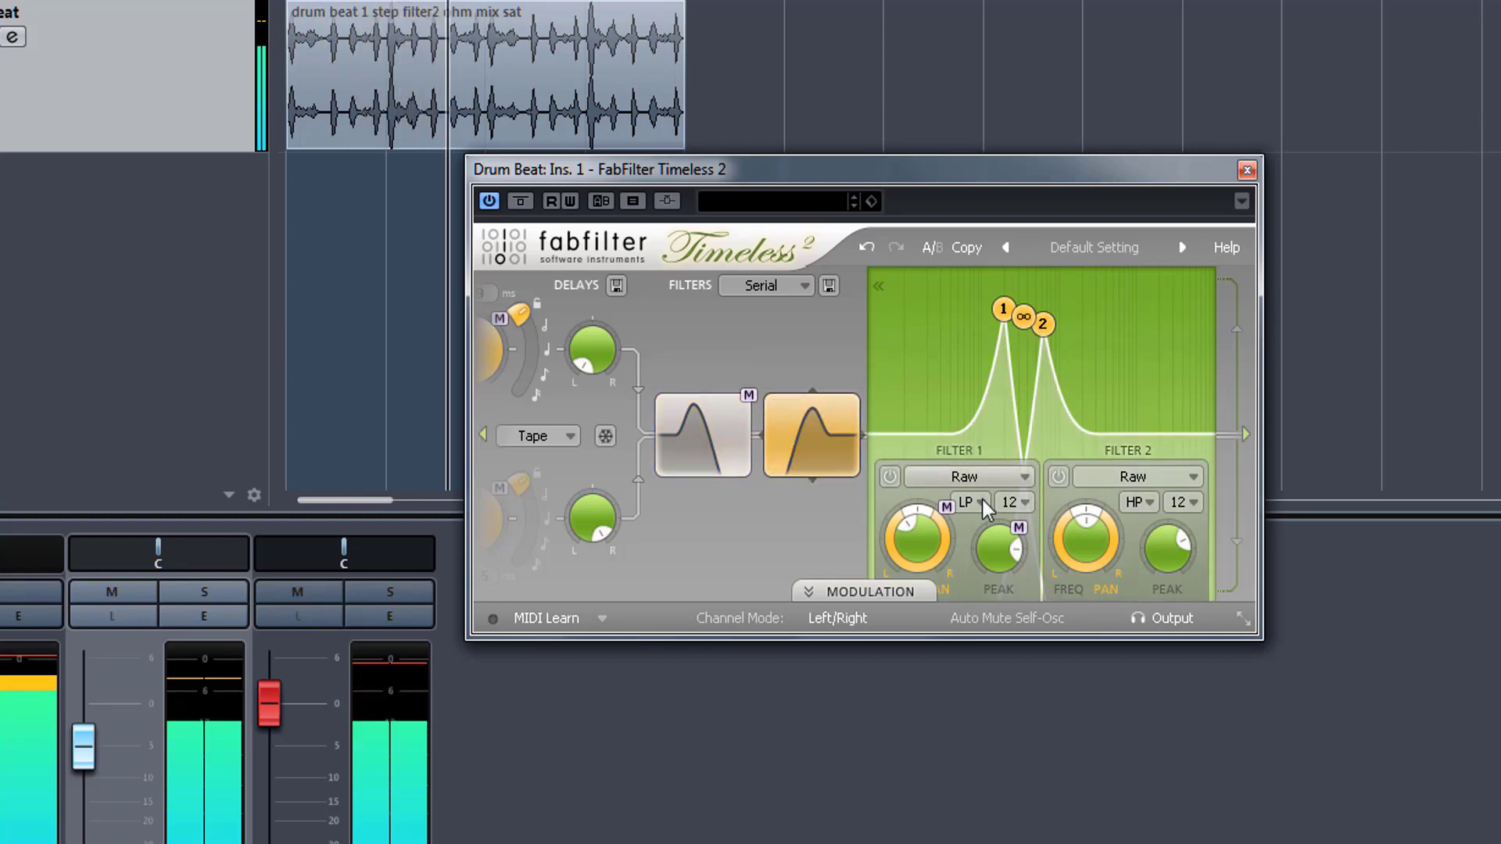
Change Filter 1 and Filter 2 styles from Raw to Metal, then shift the twin peaks lower and left.
{"action": "left_click", "coordinate": [969, 477]}
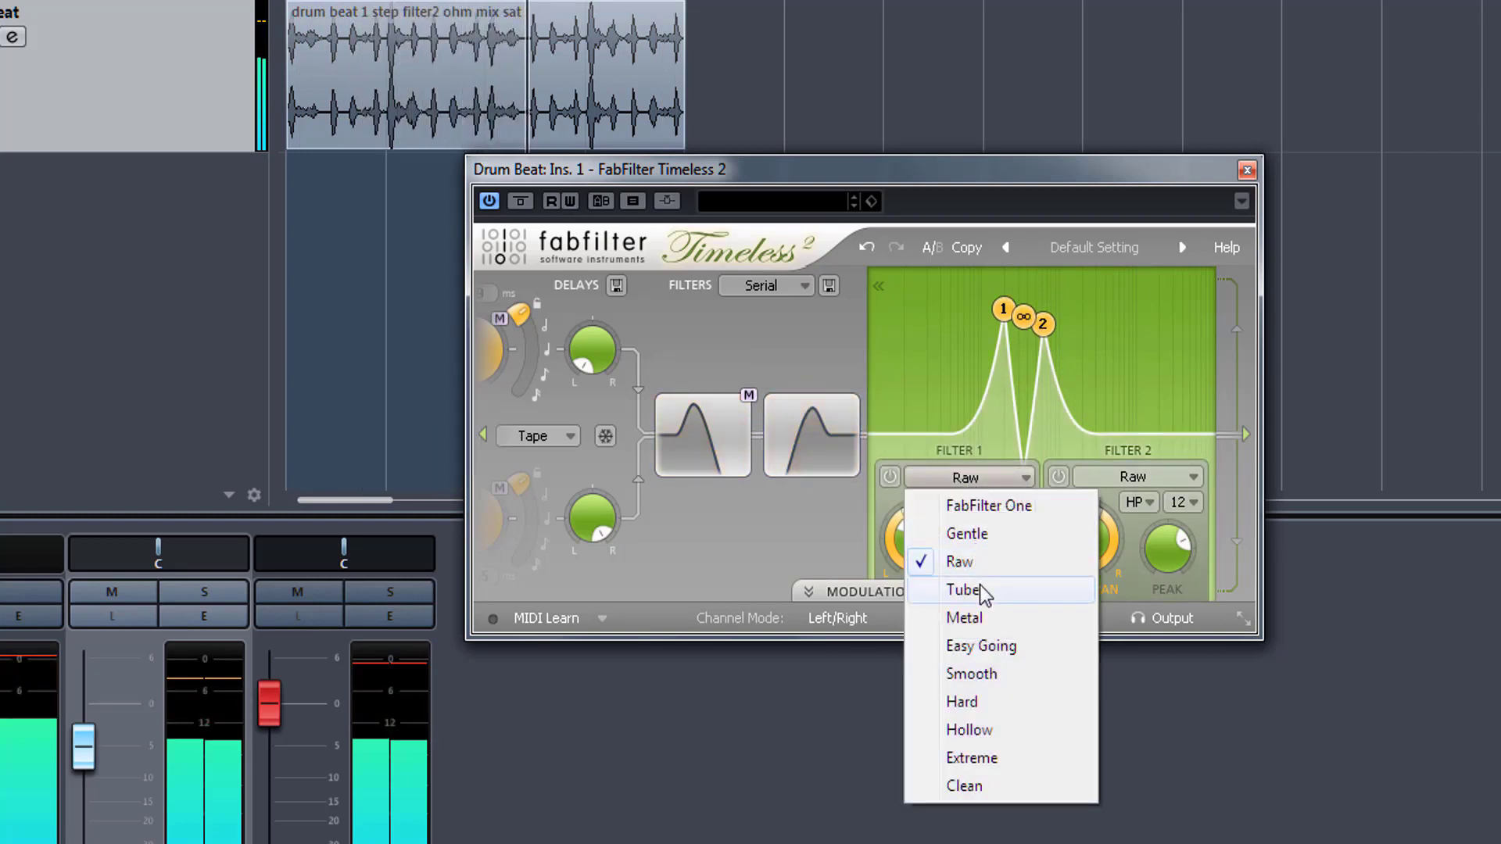
{"action": "left_click", "coordinate": [974, 618]}
{"action": "left_click", "coordinate": [1119, 485]}
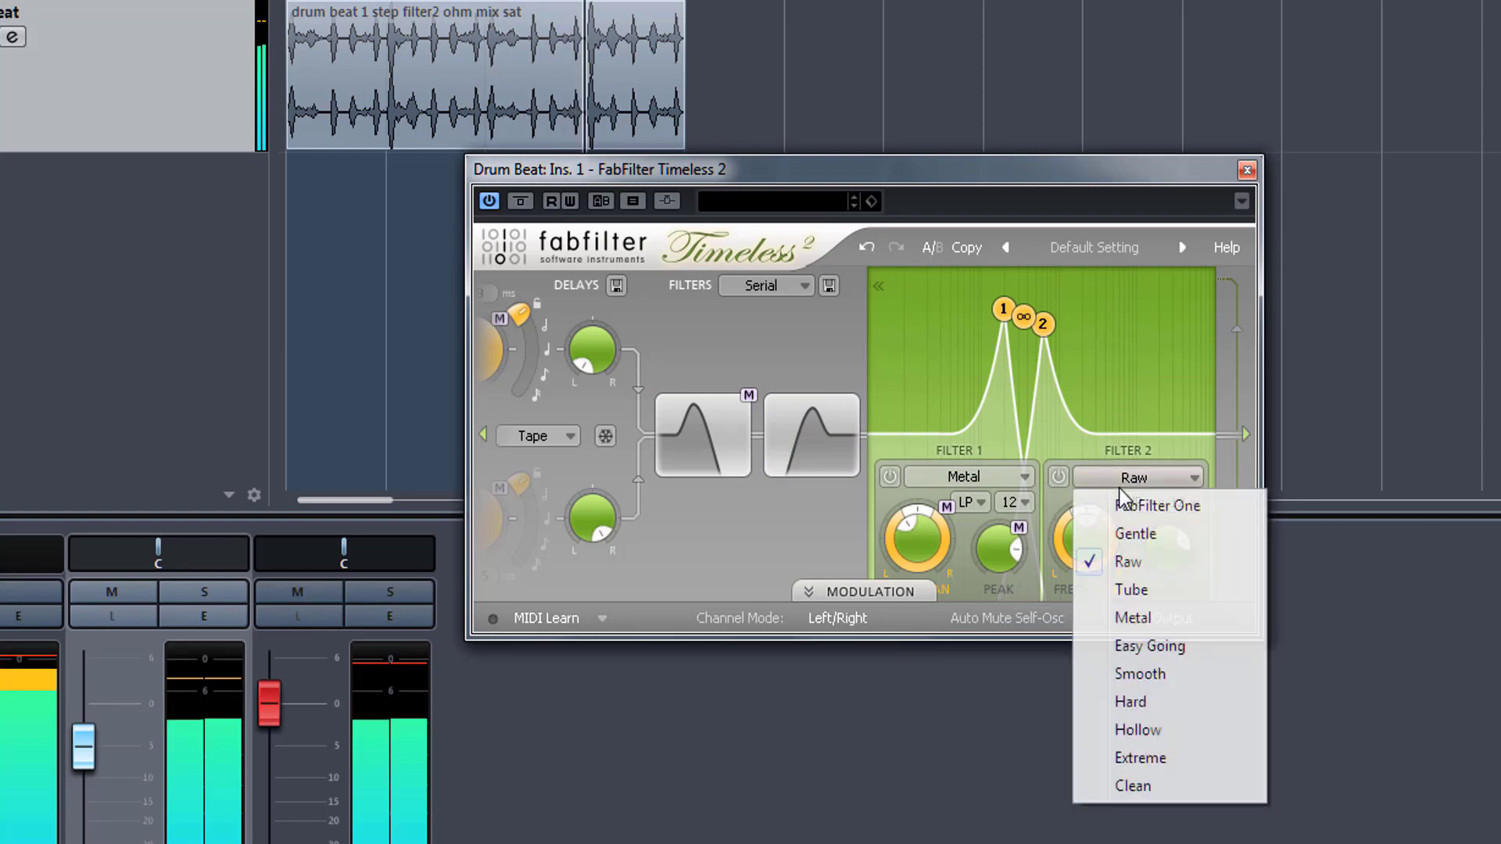
{"action": "left_click", "coordinate": [1144, 618]}
{"action": "left_click_drag", "start_coordinate": [1023, 320], "coordinate": [966, 386]}
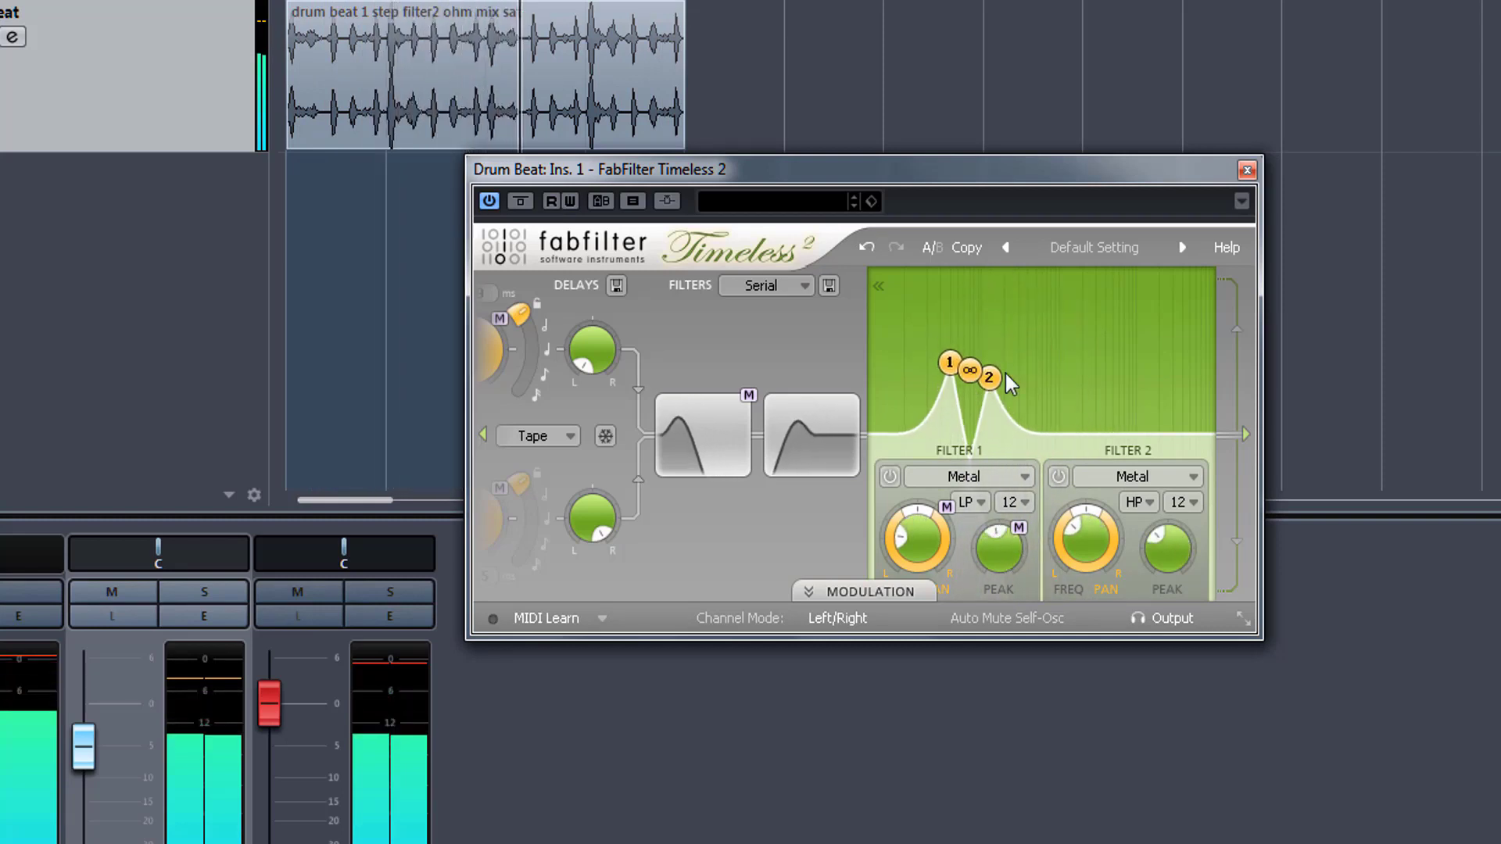